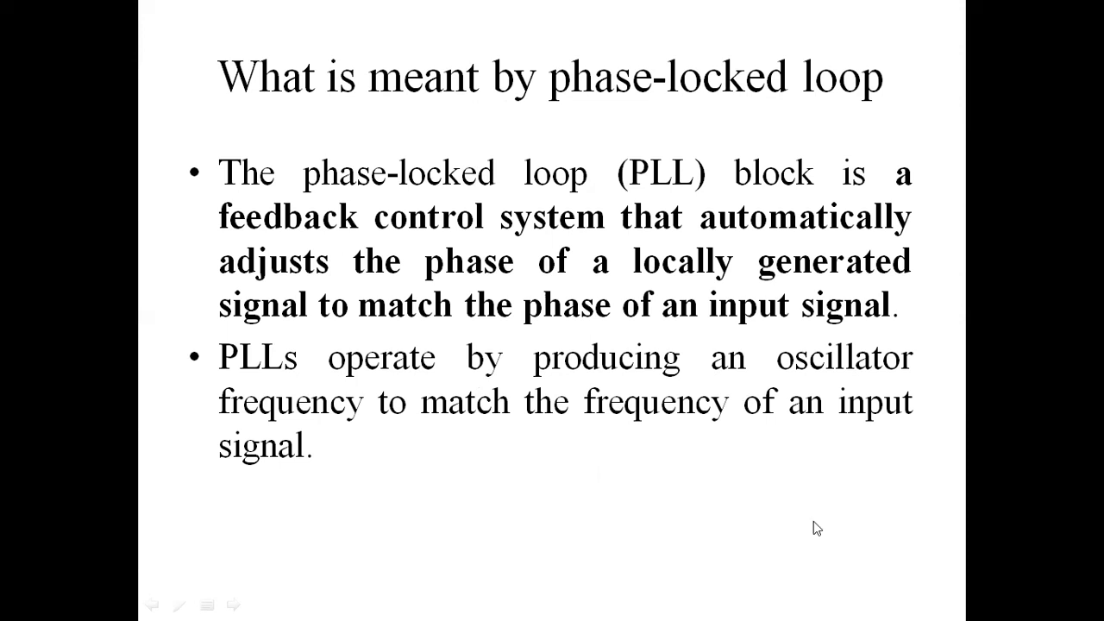
Exit the phase-locked loop slideshow.
key("Escape")
Switch to the empty untitled Simulink model and bring up the Library Browser.
left_click(1046, 9)
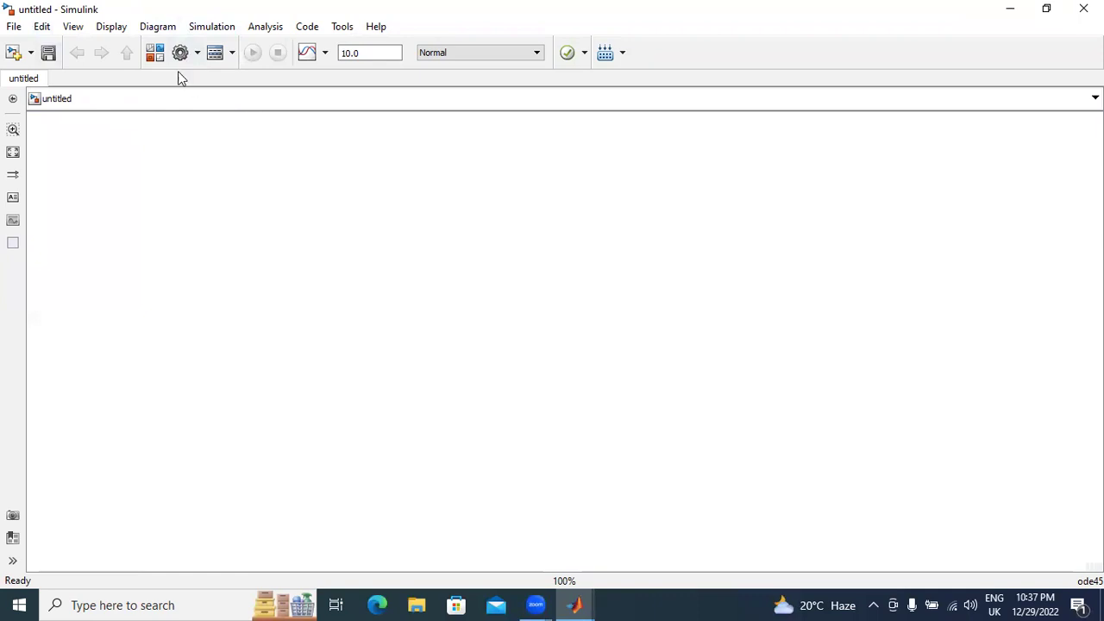
left_click(156, 55)
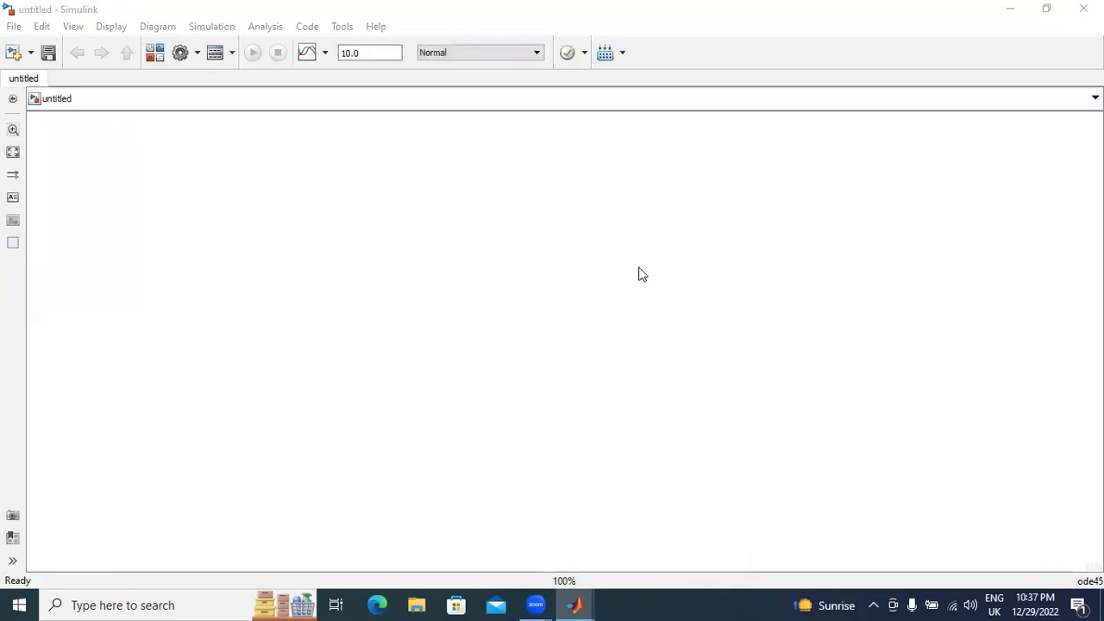
Add the Scope and Mux blocks from Commonly Used Blocks to the untitled model.
left_click(89, 84)
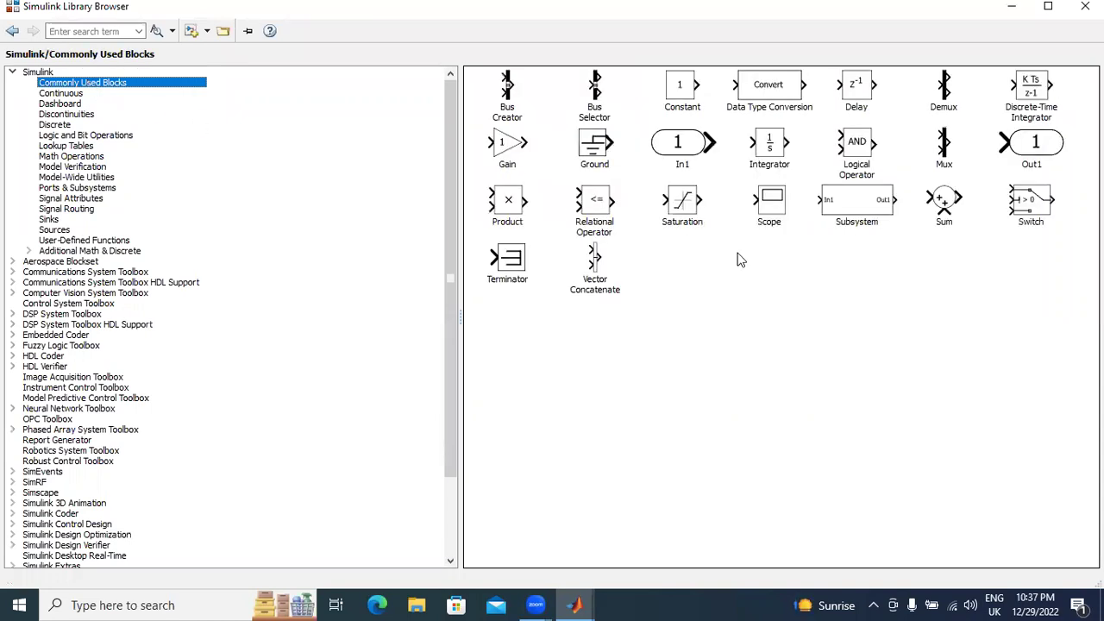
left_click(763, 213)
right_click(763, 213)
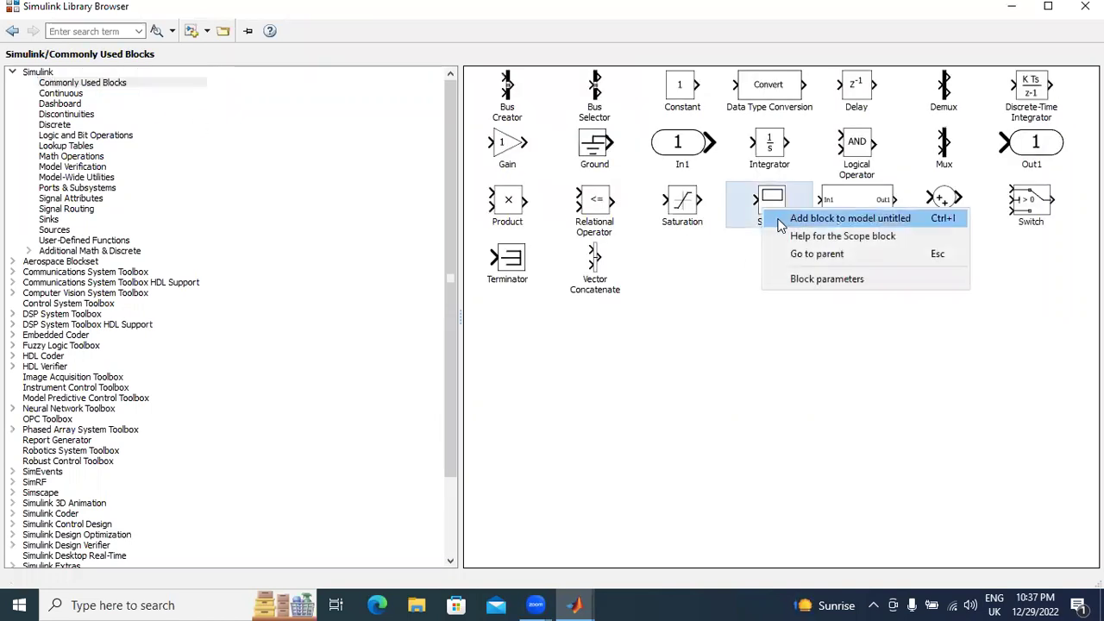
left_click(784, 220)
right_click(943, 147)
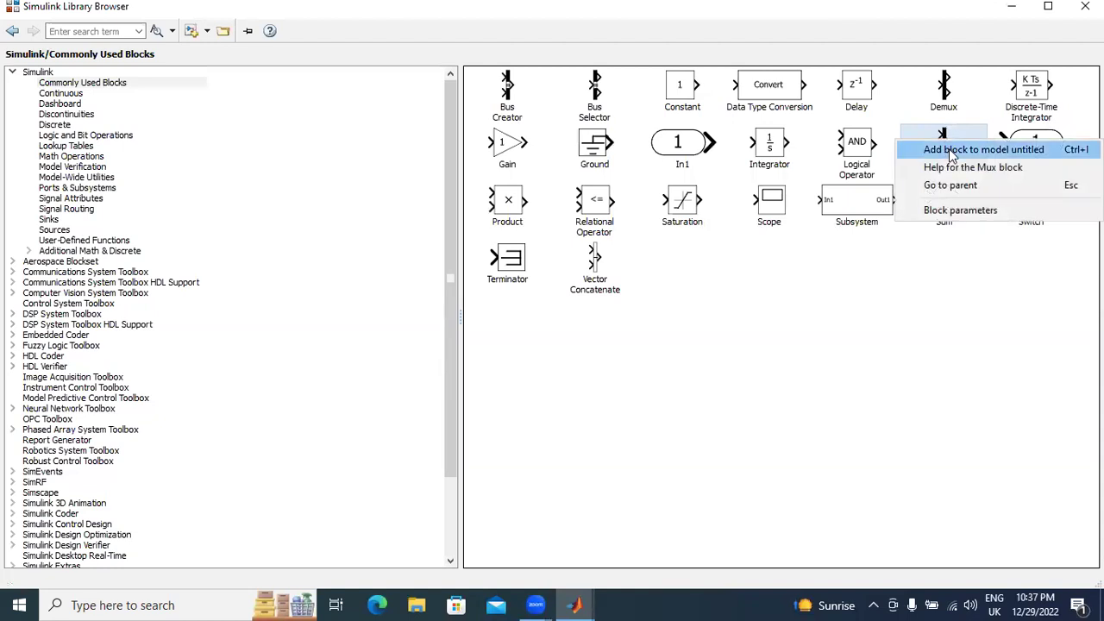
left_click(944, 150)
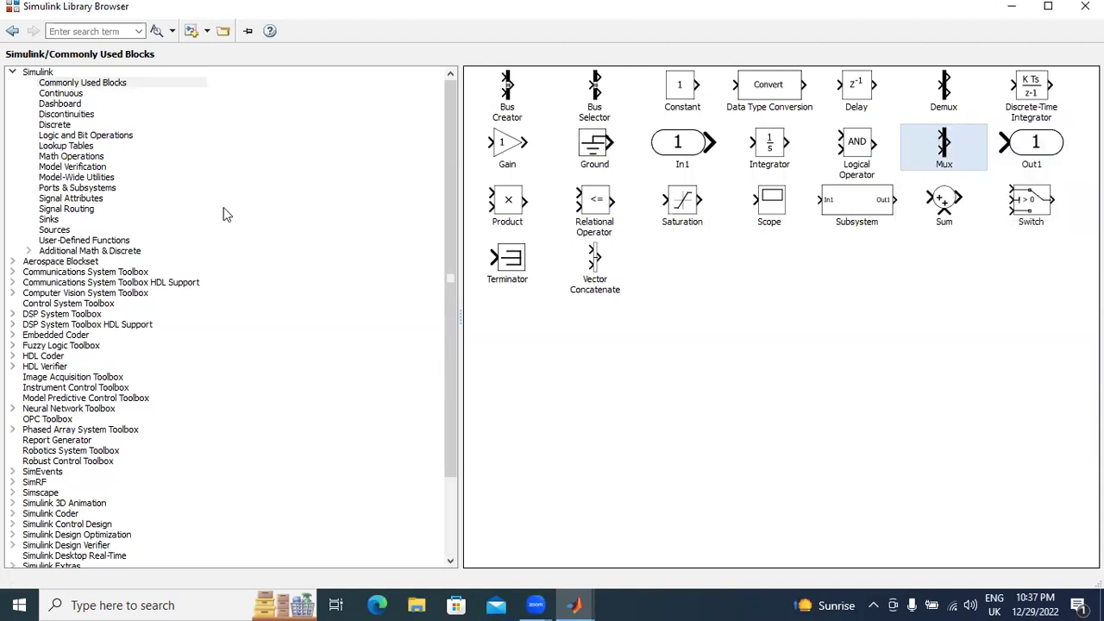
Bring up the options for the From and Goto blocks in Signal Routing.
left_click(70, 210)
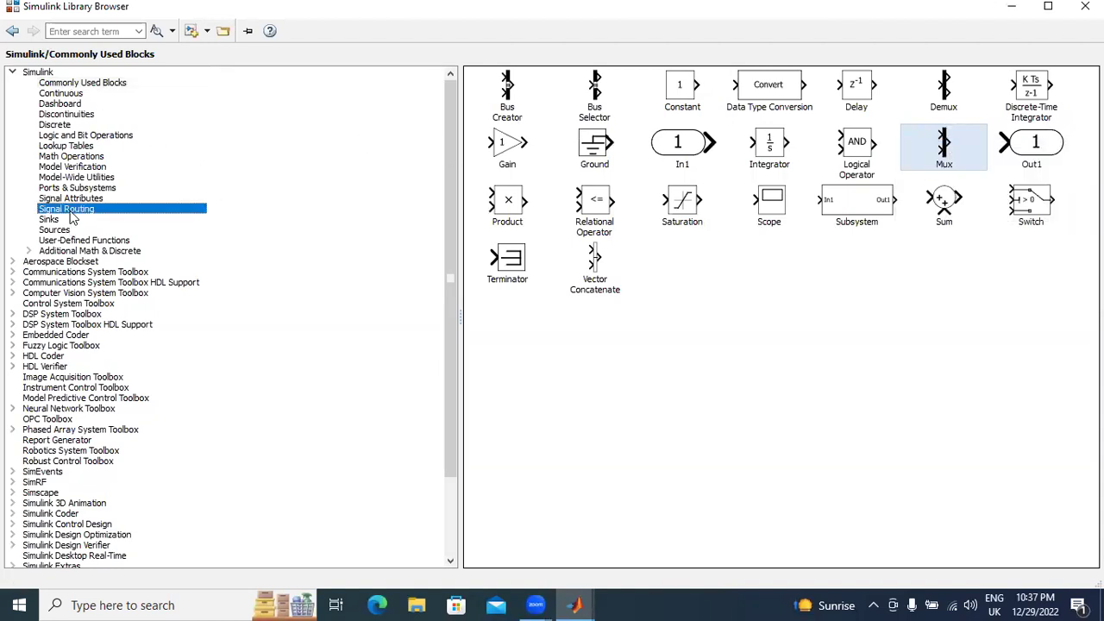
left_click(937, 93)
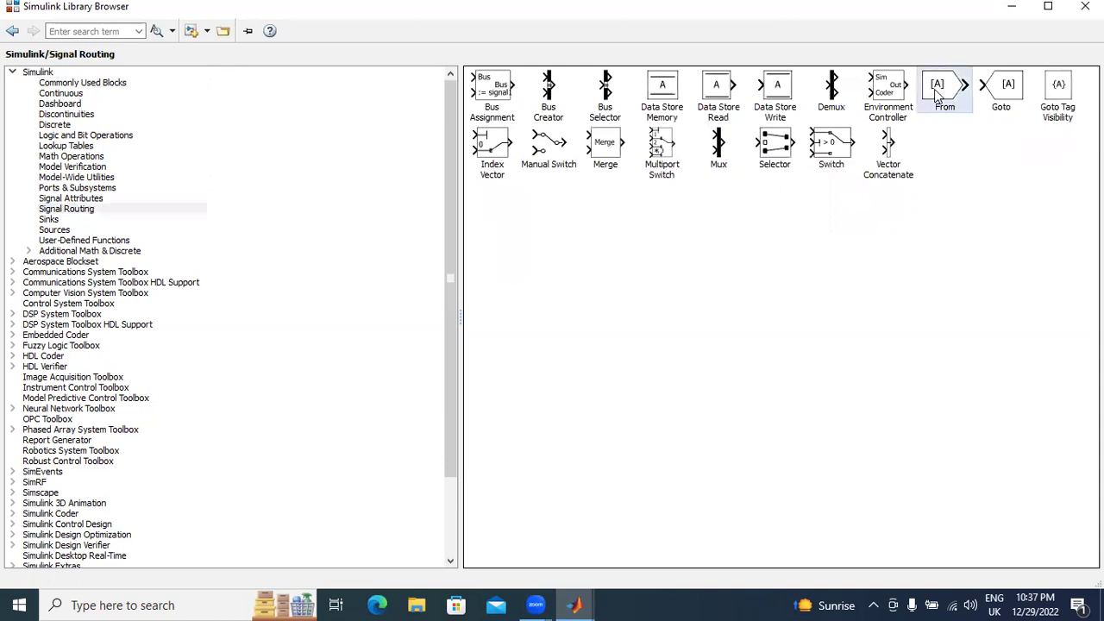
right_click(937, 93)
right_click(1004, 95)
right_click(1004, 95)
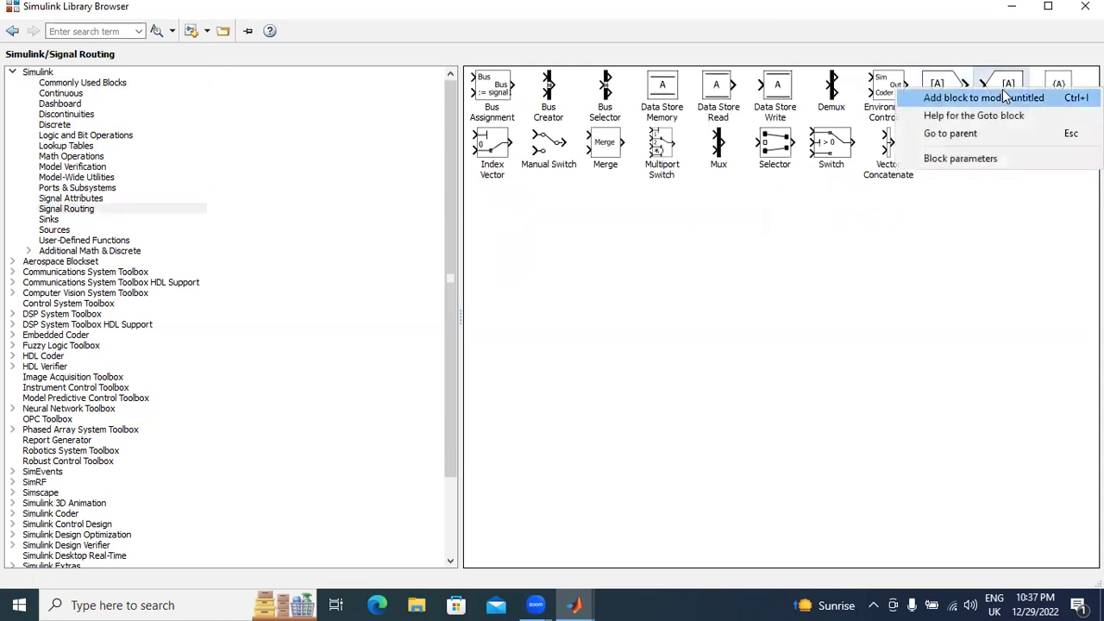
key("Escape")
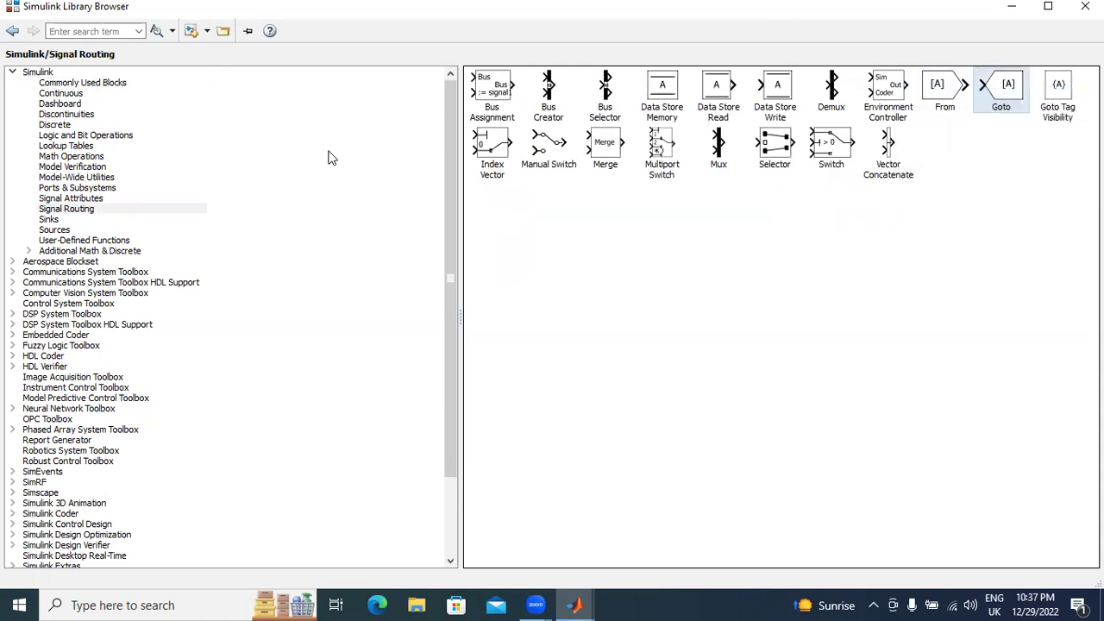
Add a Sine Wave block from the Sources library to the untitled model.
left_click(53, 220)
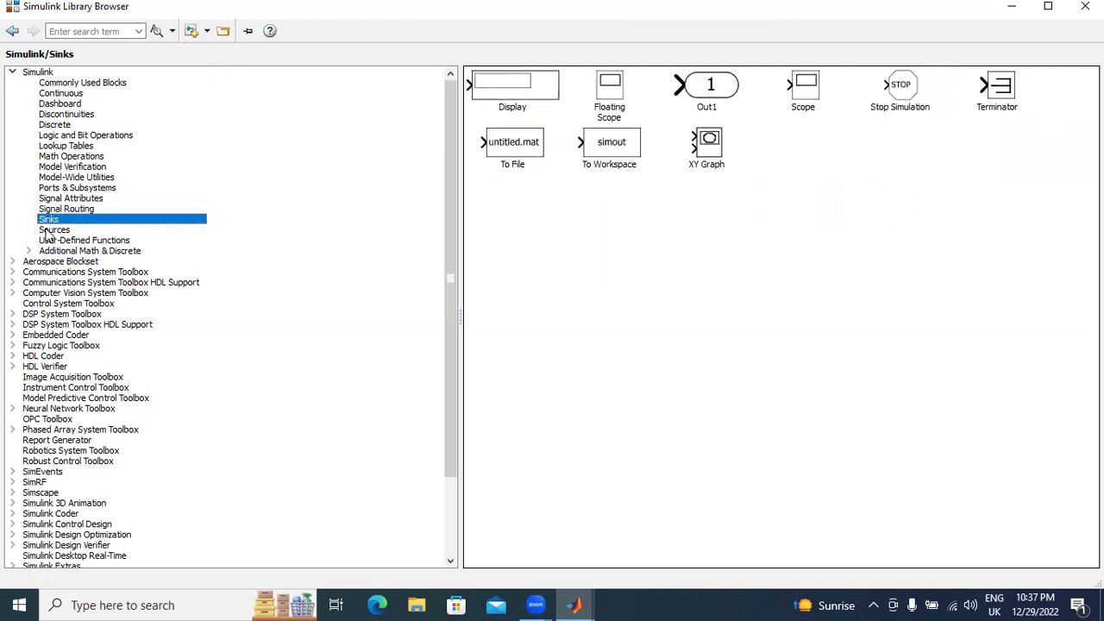
left_click(47, 240)
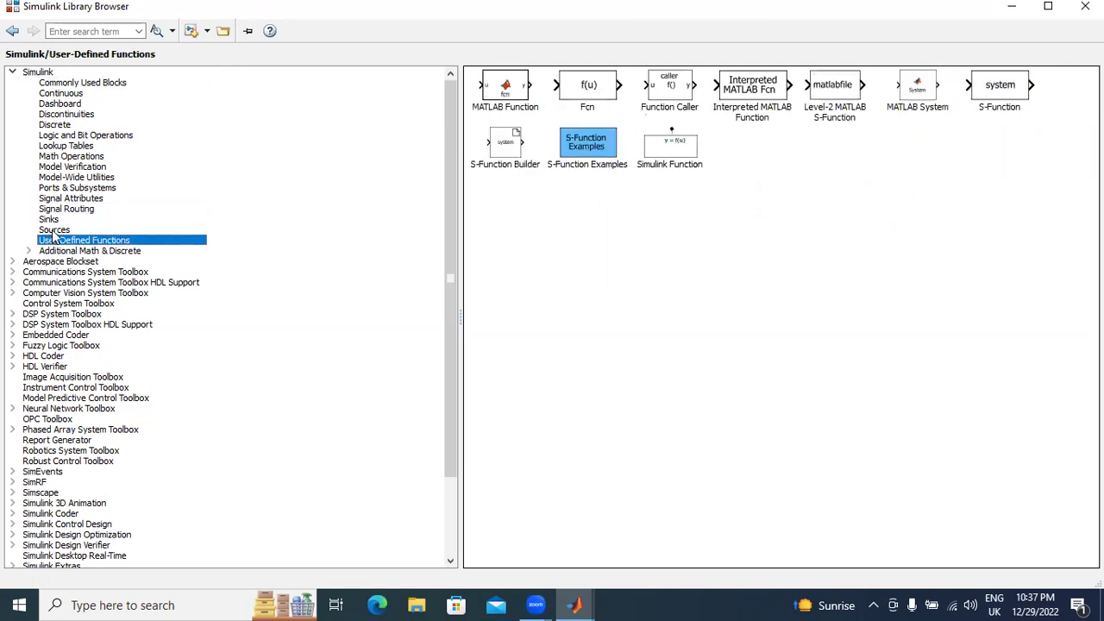
left_click(54, 231)
right_click(534, 327)
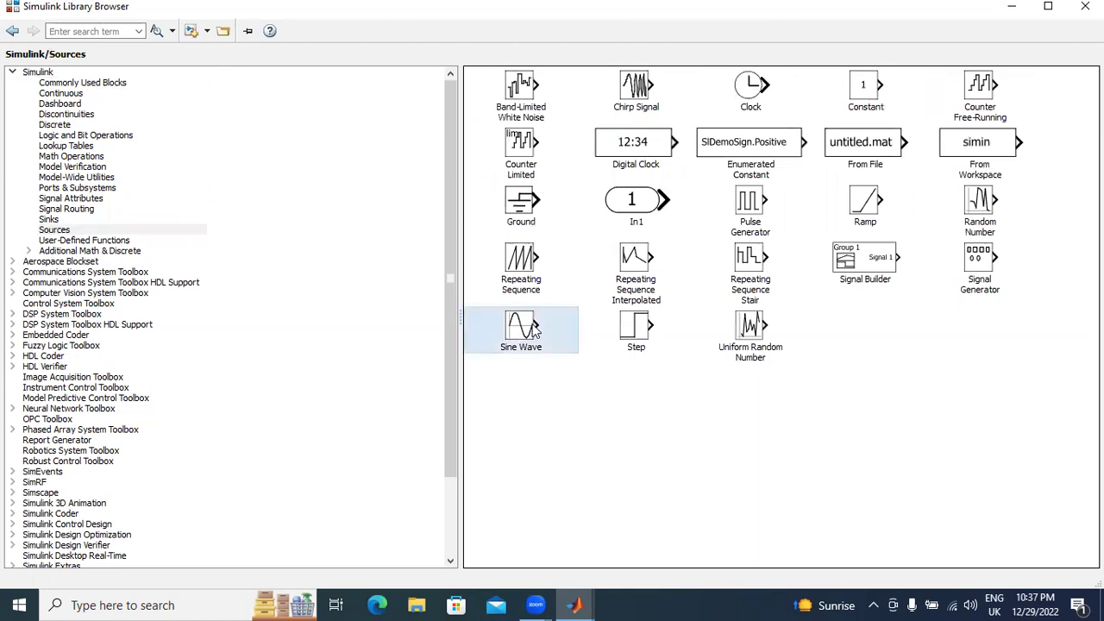
left_click(572, 338)
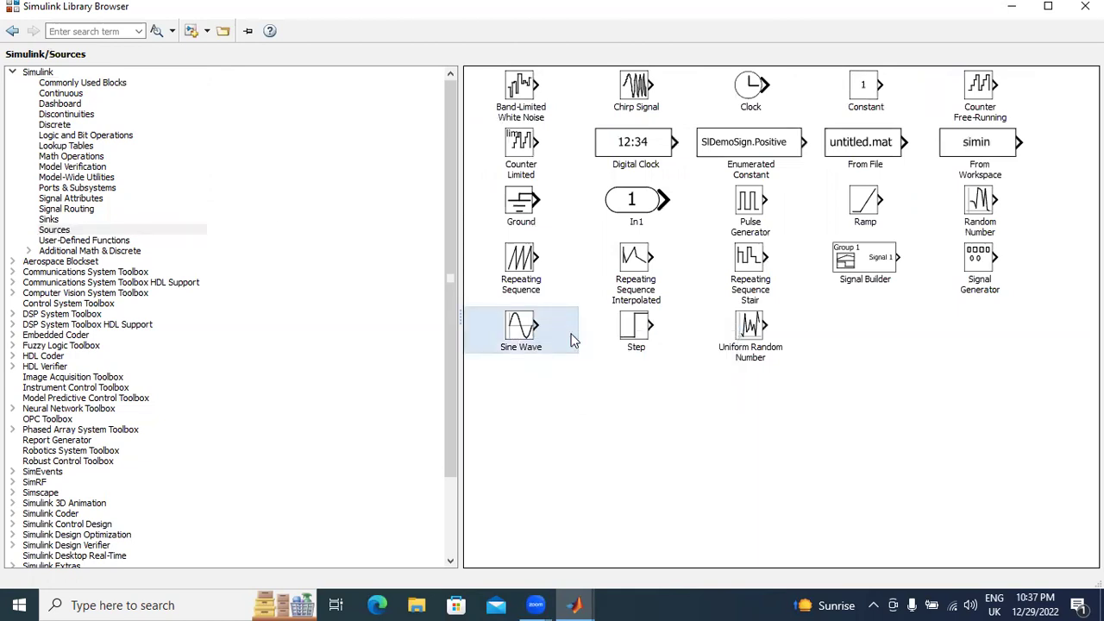
left_click(98, 31)
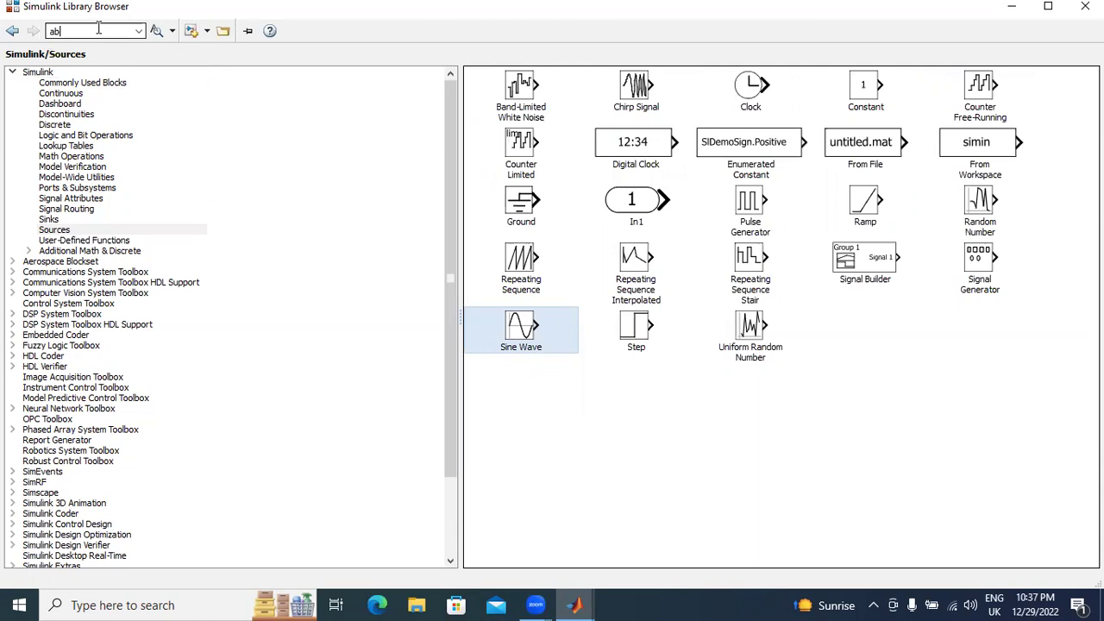
Search 'abc' and add the abc to Alpha-Beta-Zero and abc to dq0 blocks.
left_click(156, 31)
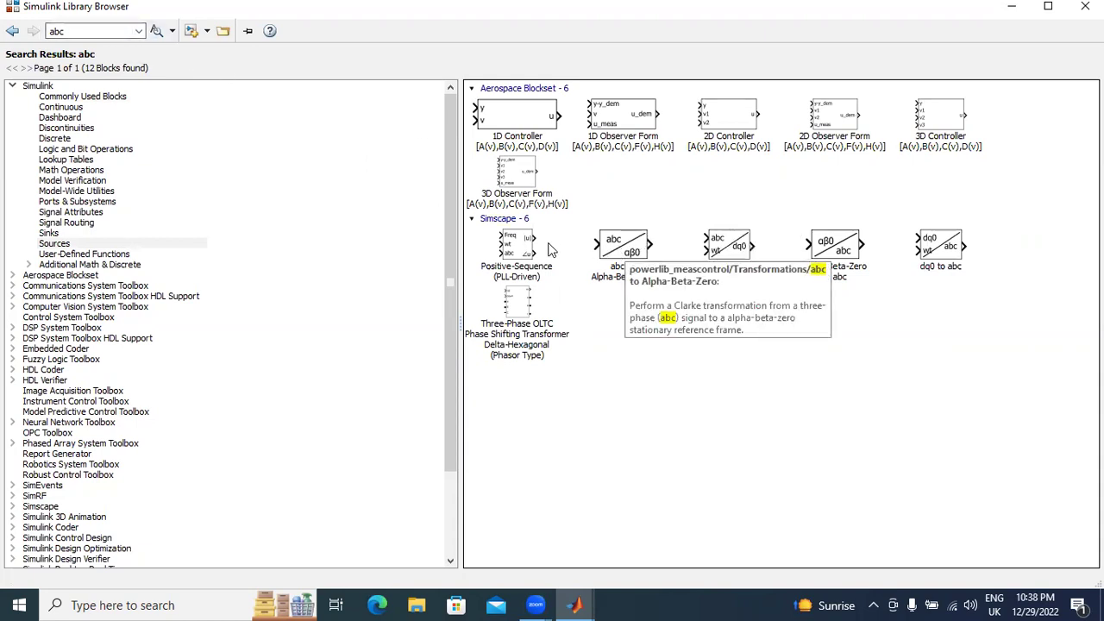
left_click(635, 250)
right_click(636, 250)
key("Escape")
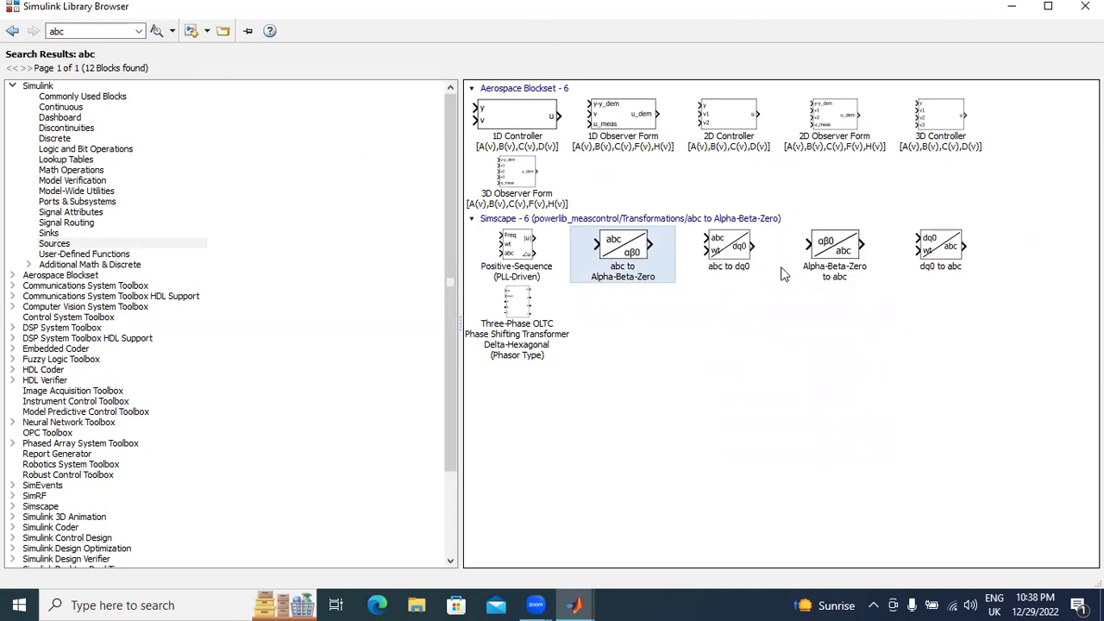
right_click(733, 251)
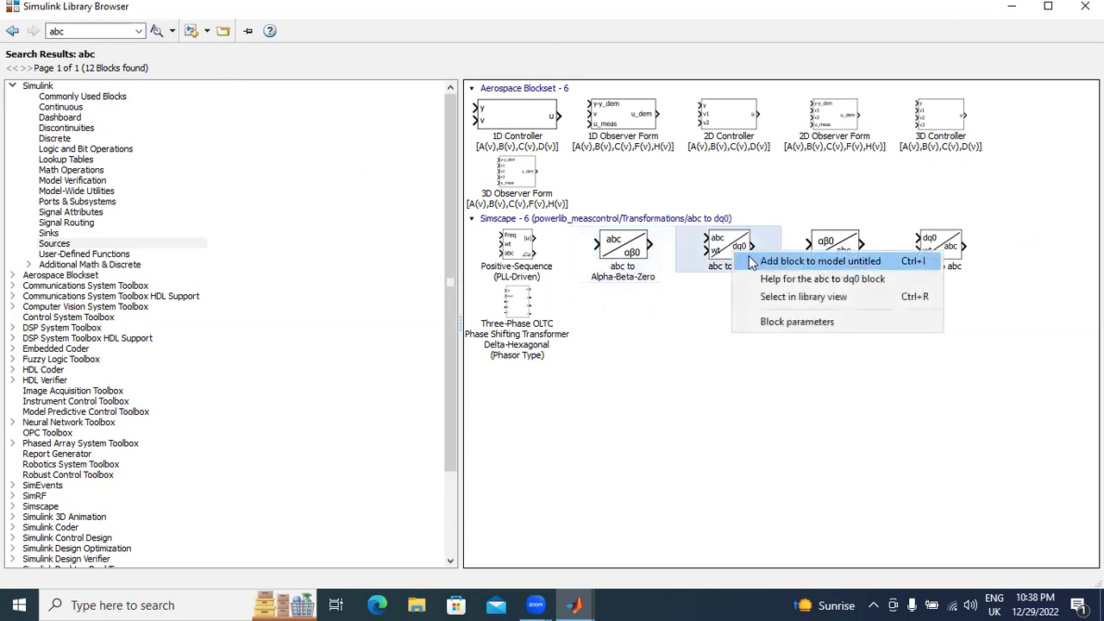
left_click(754, 261)
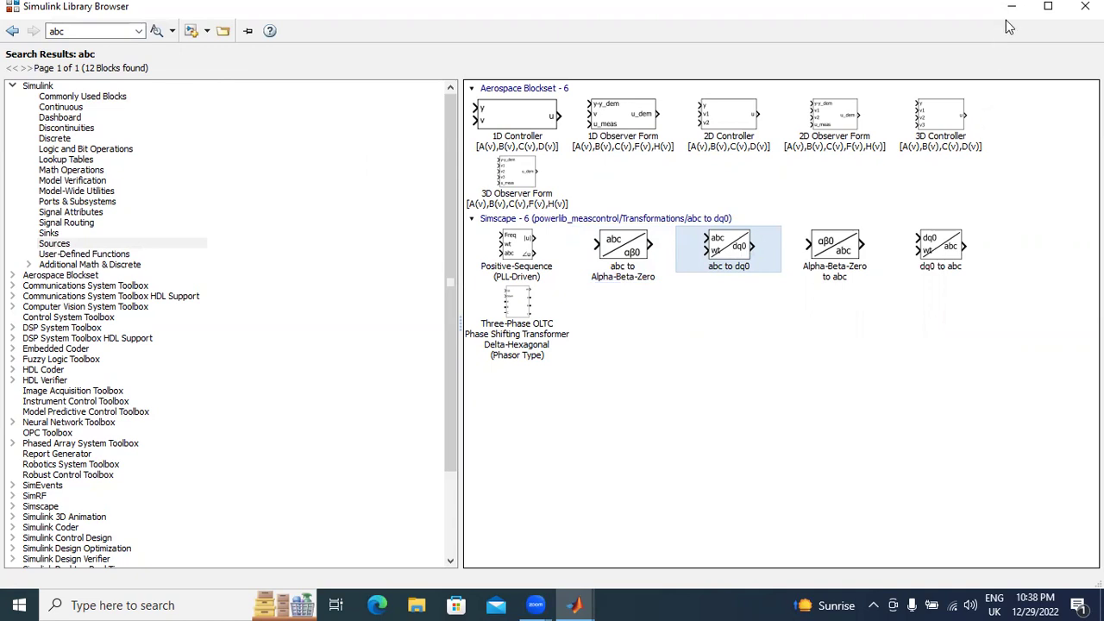
Search 'pll', add the PLL (3ph) block, and return to the untitled model.
left_click(117, 31)
type("pl")
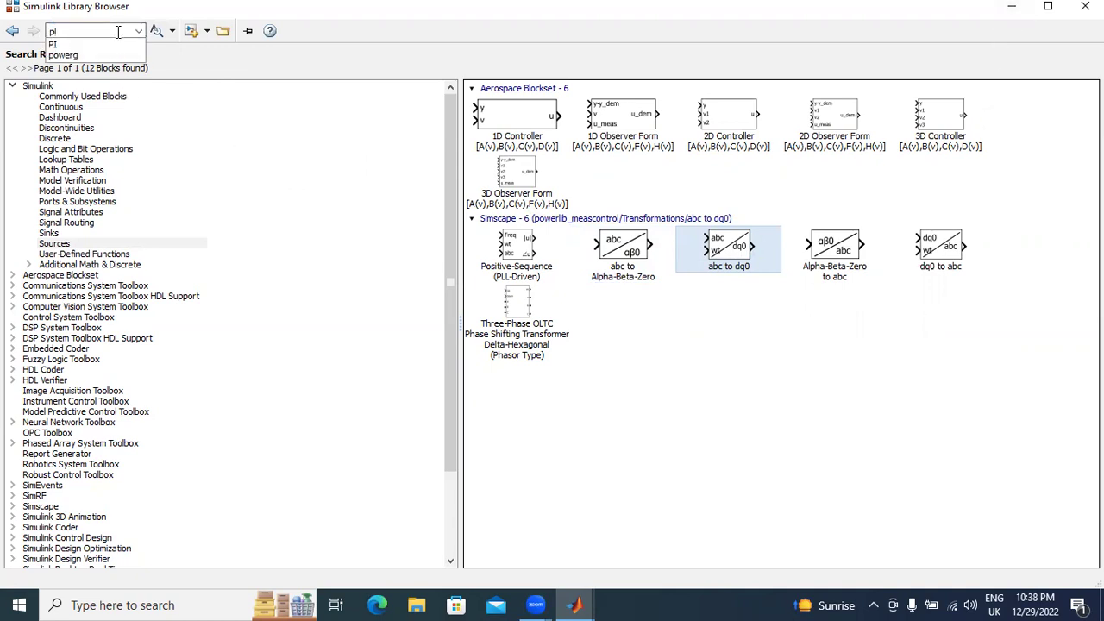
left_click(104, 31)
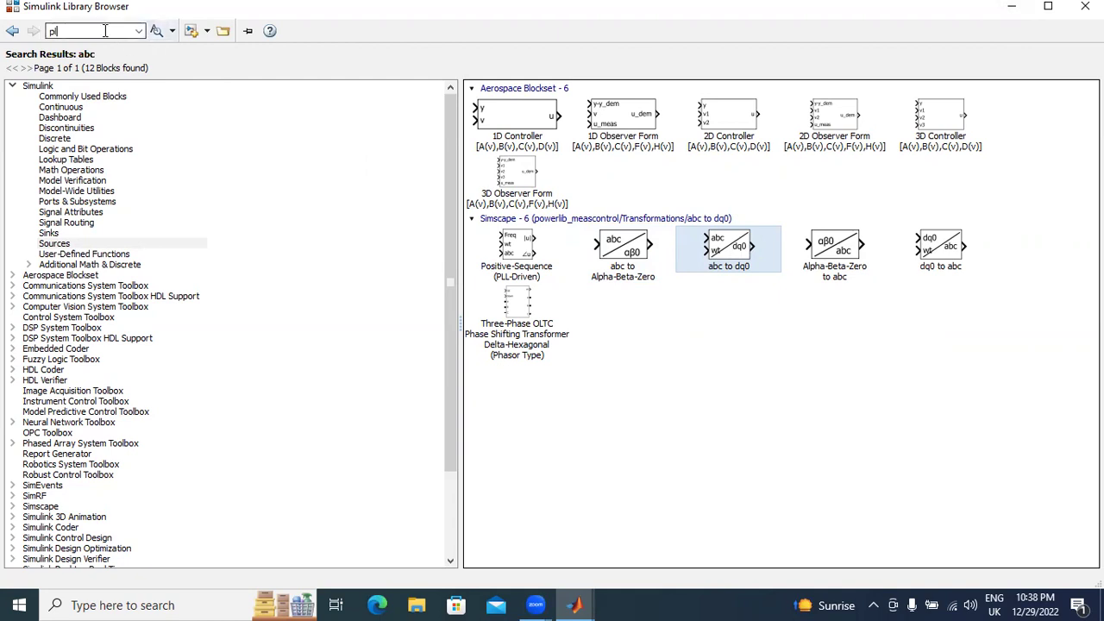
type("pll")
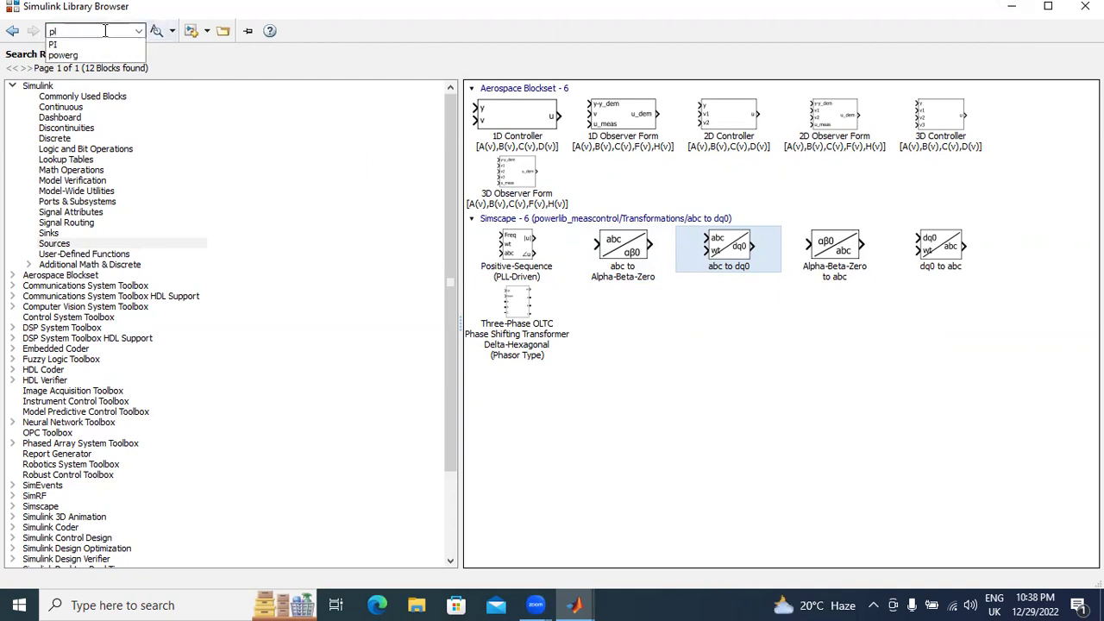
left_click(156, 31)
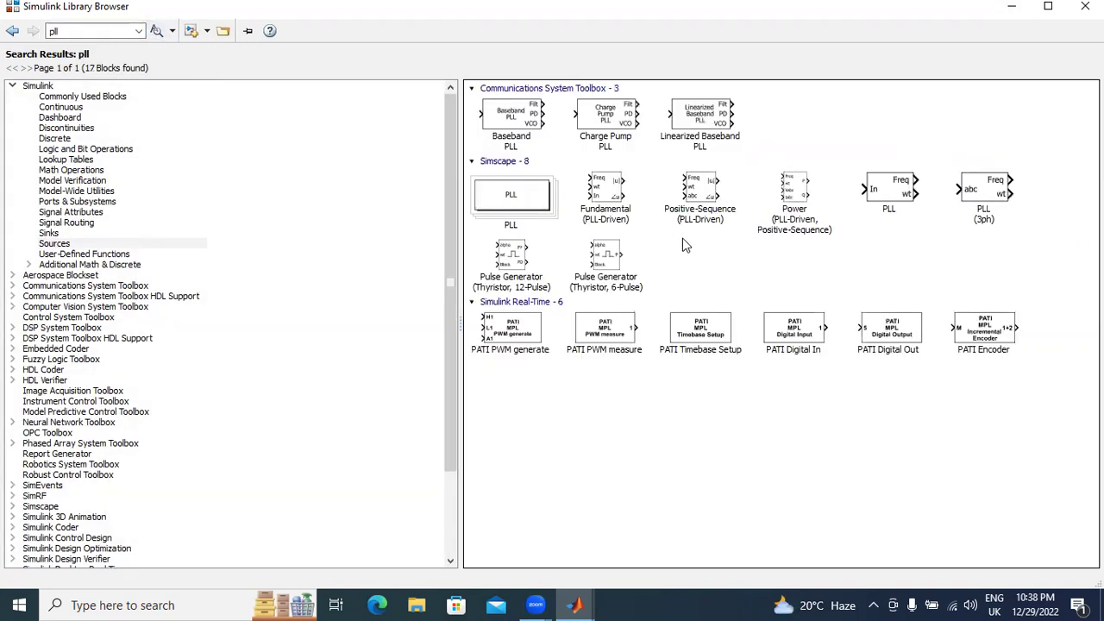
right_click(987, 197)
left_click(987, 204)
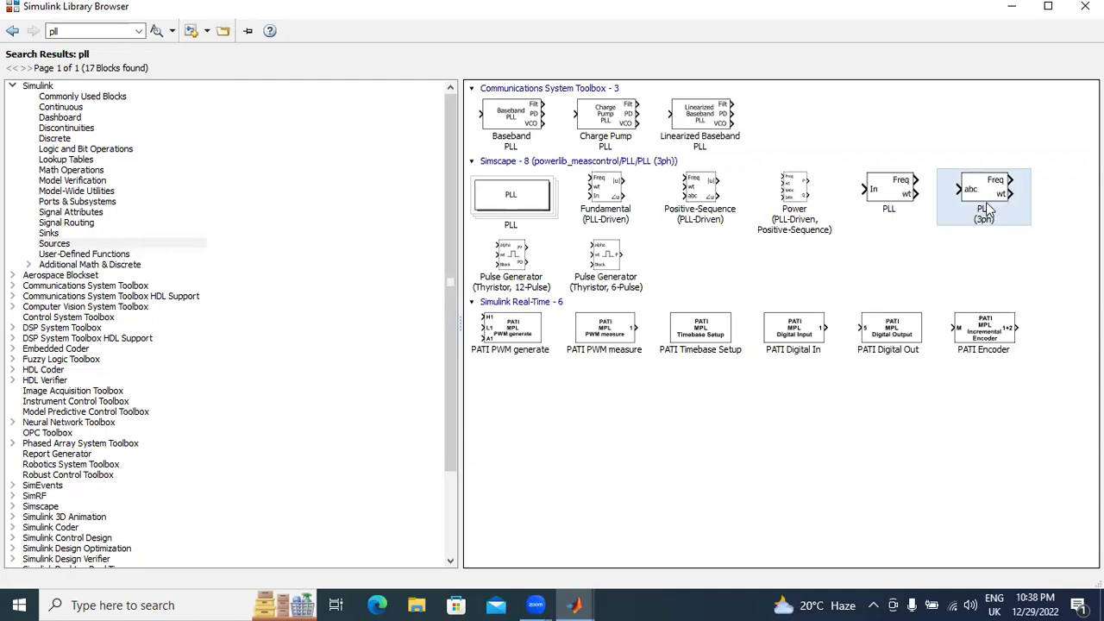
left_click(1011, 7)
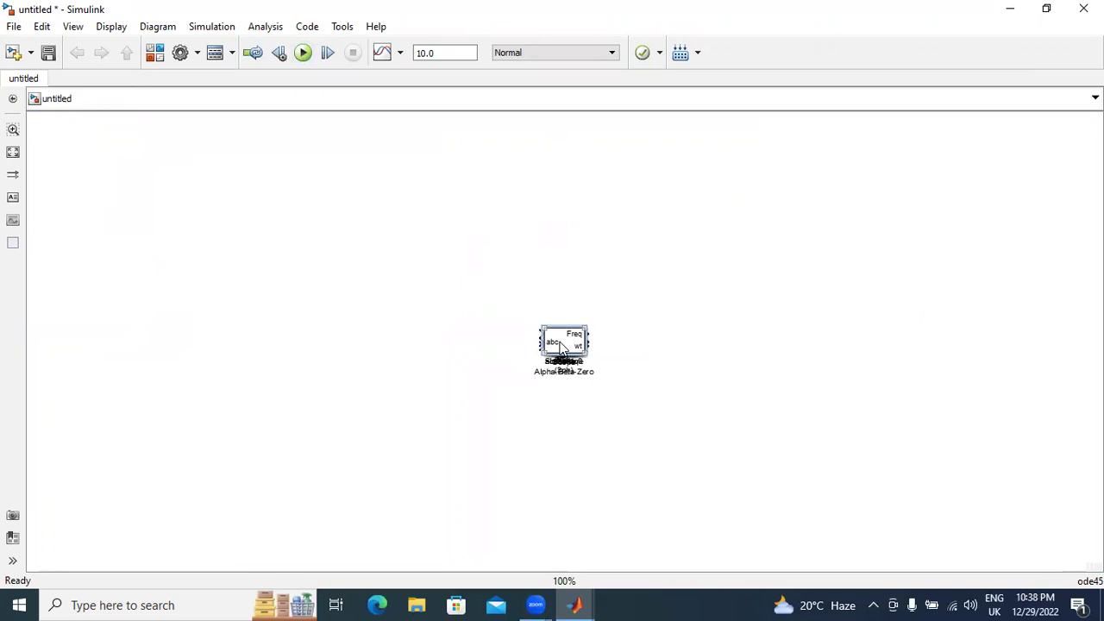
Place PLL (3ph) at the bottom, with abc to dq0 stacked above Alpha-Beta-Zero.
left_click_drag(564, 342, 293, 223)
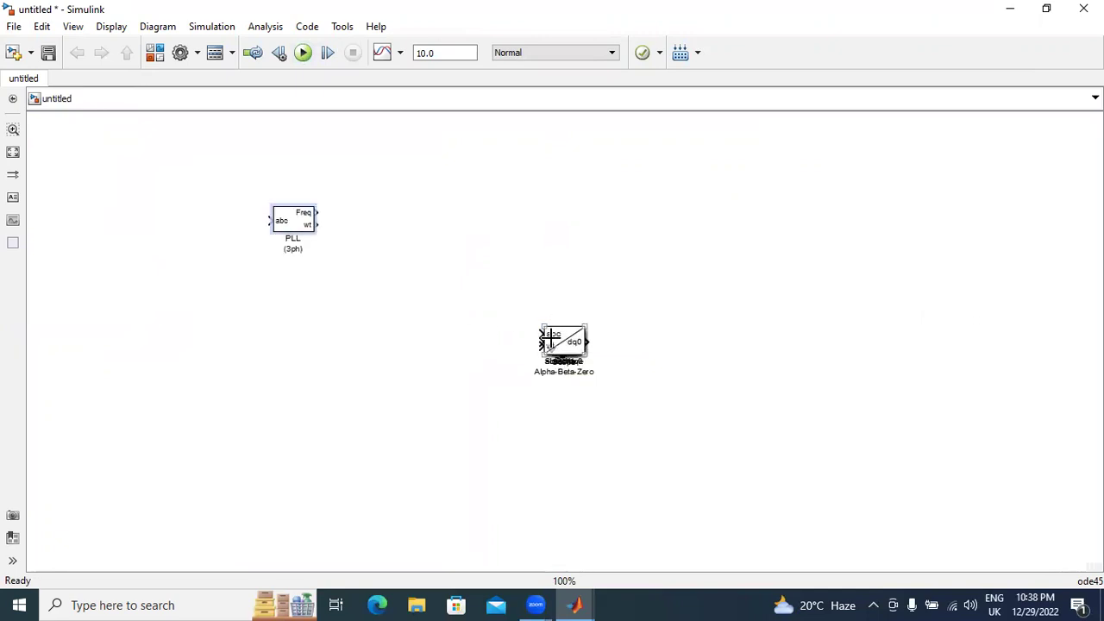
left_click(500, 220)
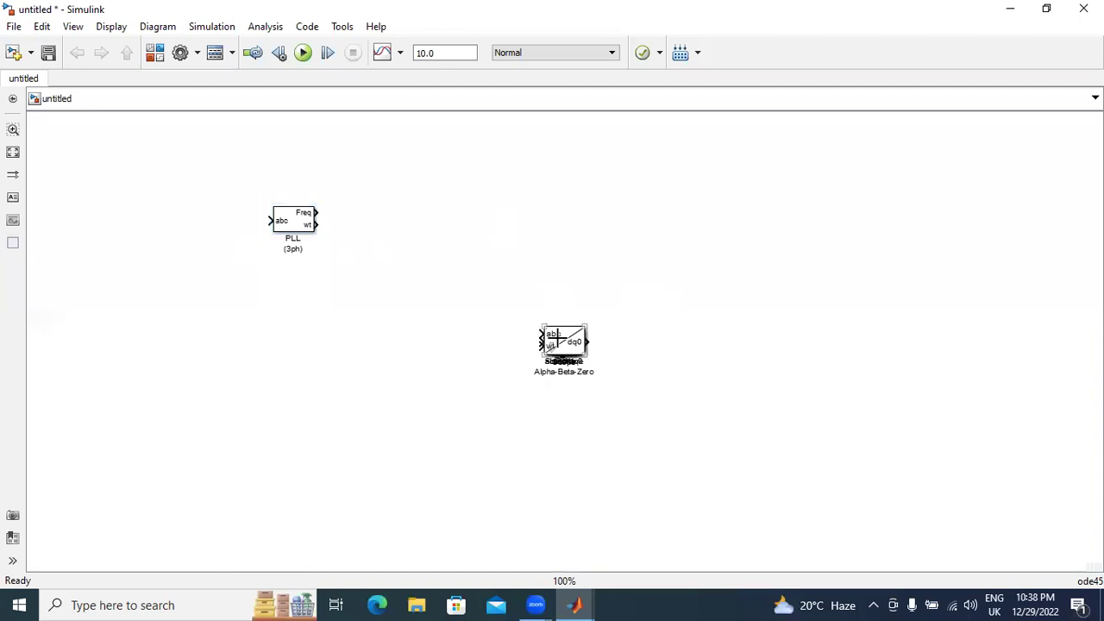
left_click_drag(556, 335, 291, 329)
left_click_drag(293, 223, 321, 467)
left_click_drag(281, 340, 329, 248)
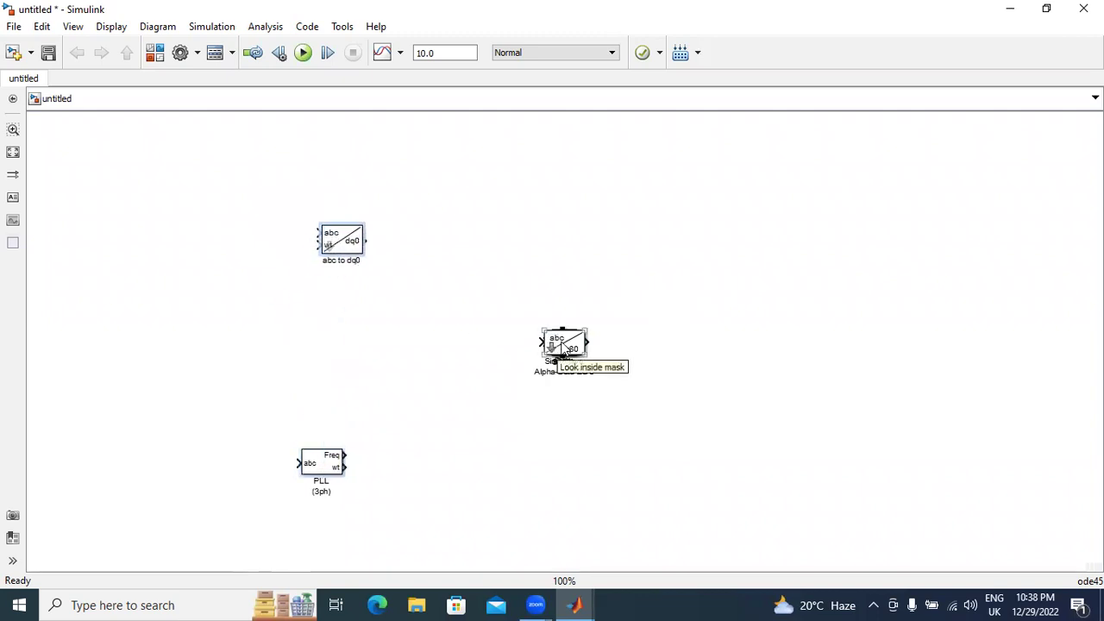
left_click_drag(562, 343, 409, 186)
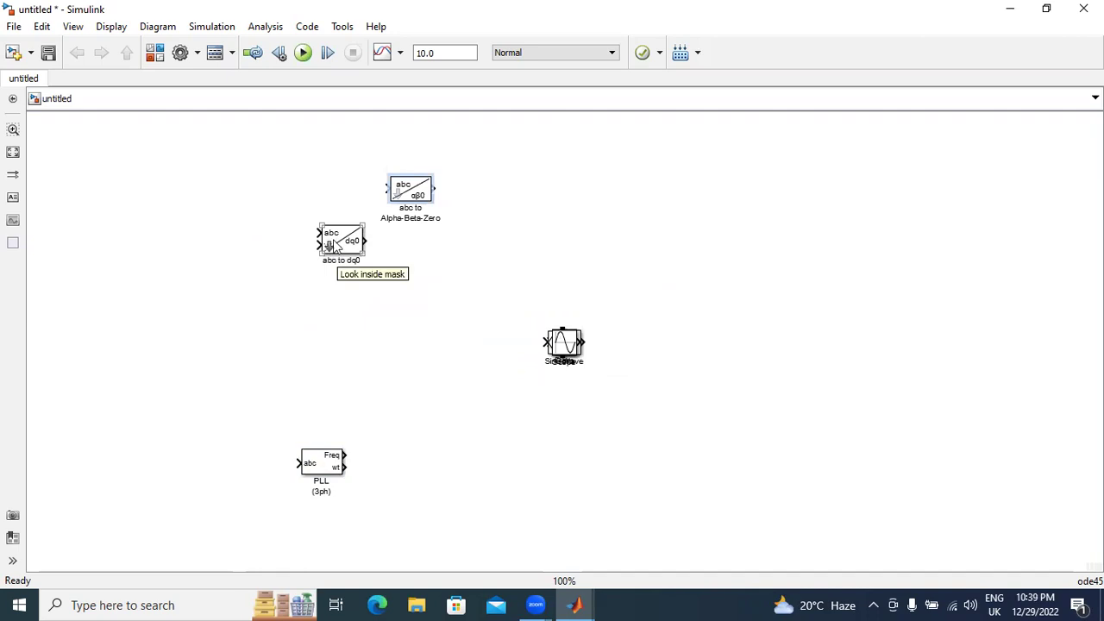
left_click_drag(338, 244, 369, 276)
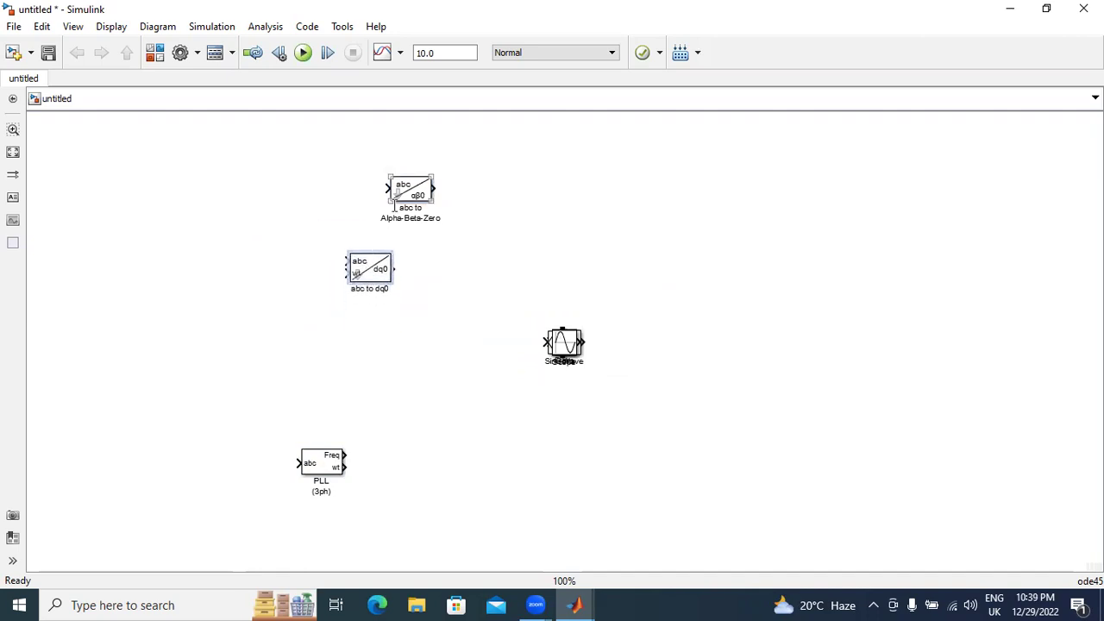
left_click(410, 193)
left_click_drag(410, 193, 386, 376)
left_click_drag(362, 263, 390, 201)
left_click_drag(384, 371, 395, 322)
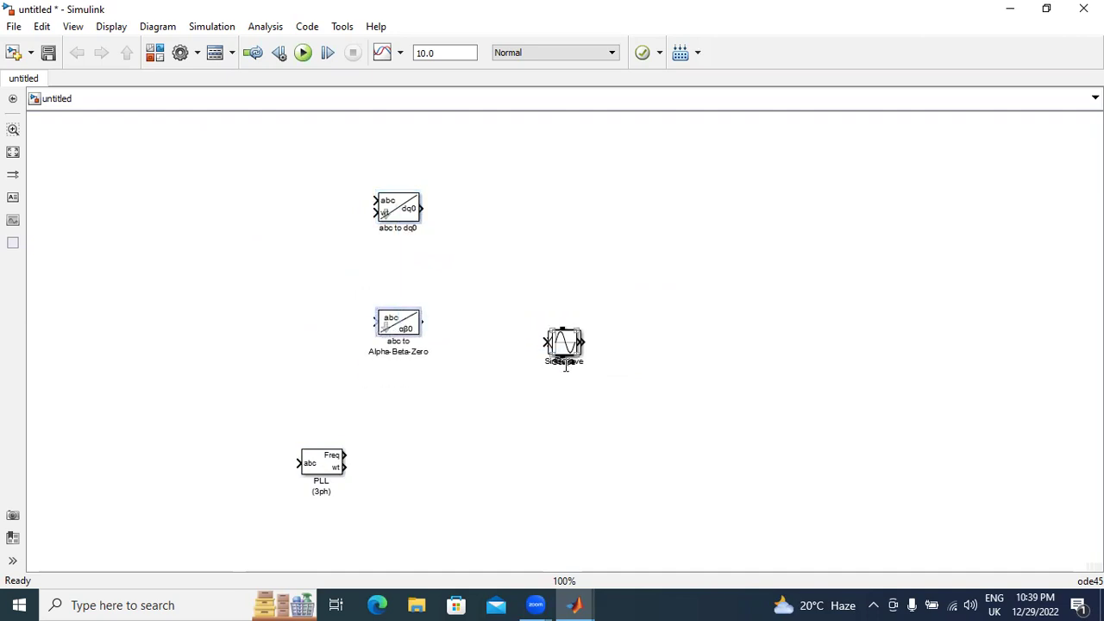
Spread Sine Wave left, Goto and From right, and Mux and Scope along the top.
left_click_drag(561, 350, 168, 231)
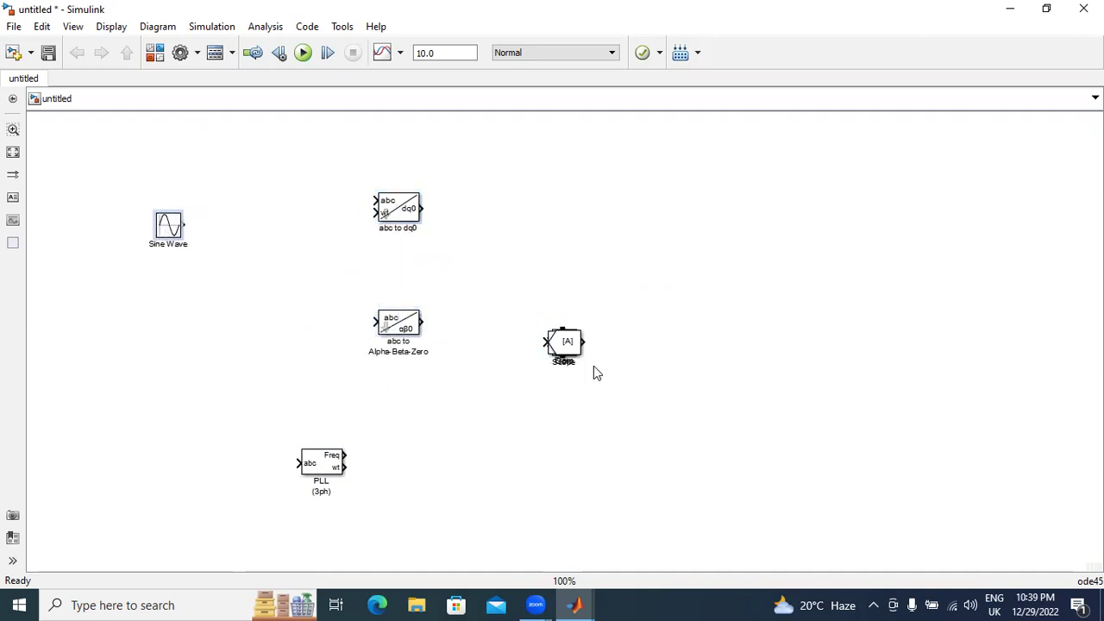
left_click(560, 342)
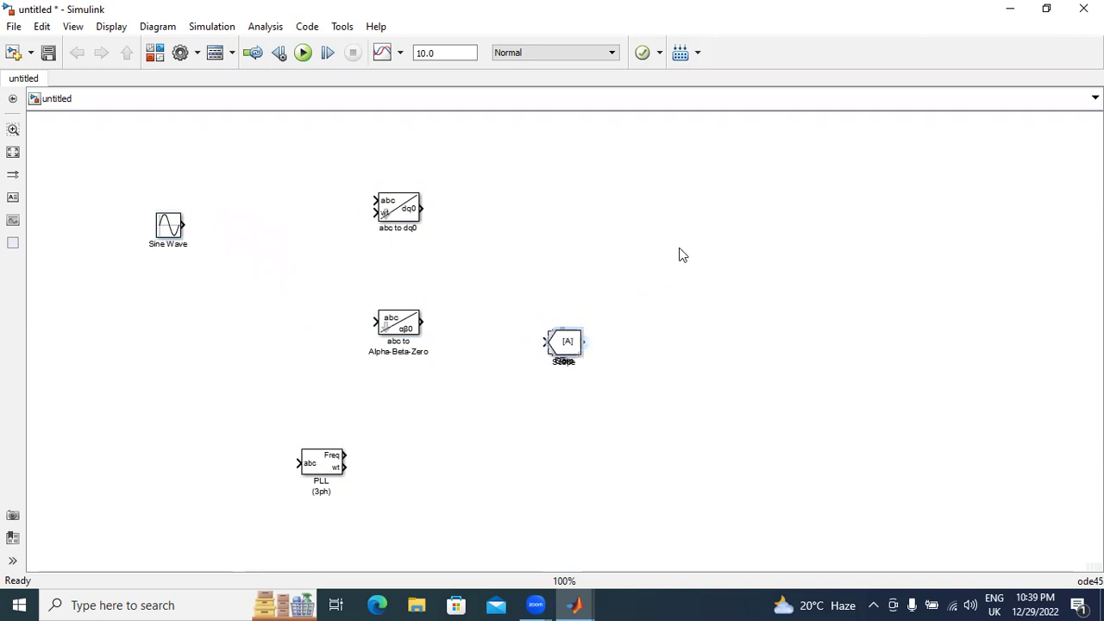
left_click_drag(577, 343, 698, 233)
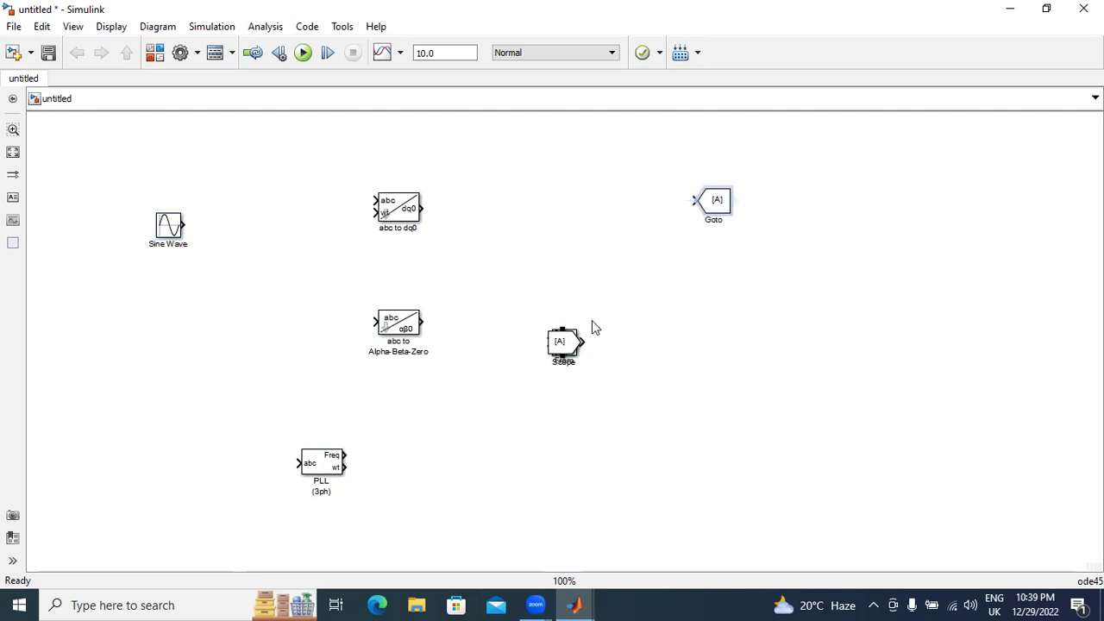
left_click_drag(563, 343, 809, 302)
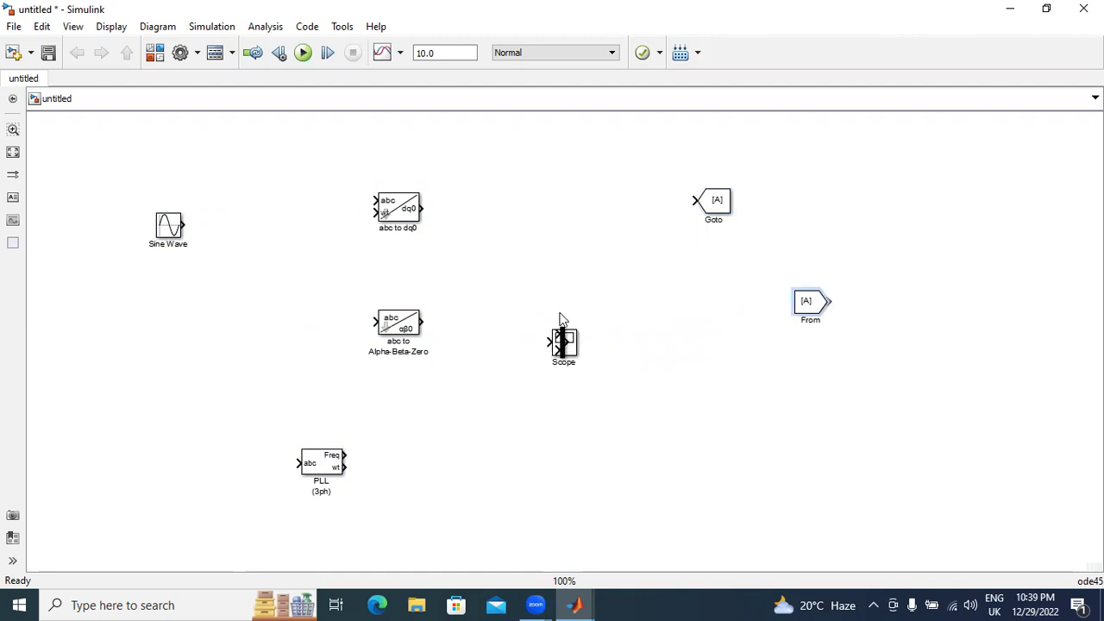
left_click_drag(561, 345, 258, 168)
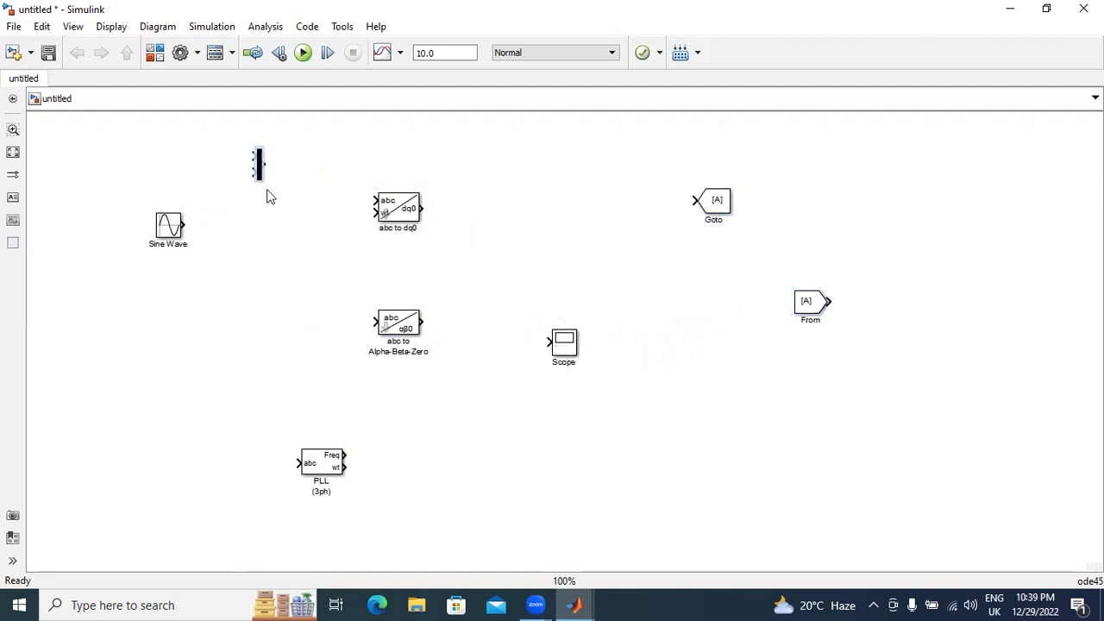
left_click_drag(576, 347, 566, 160)
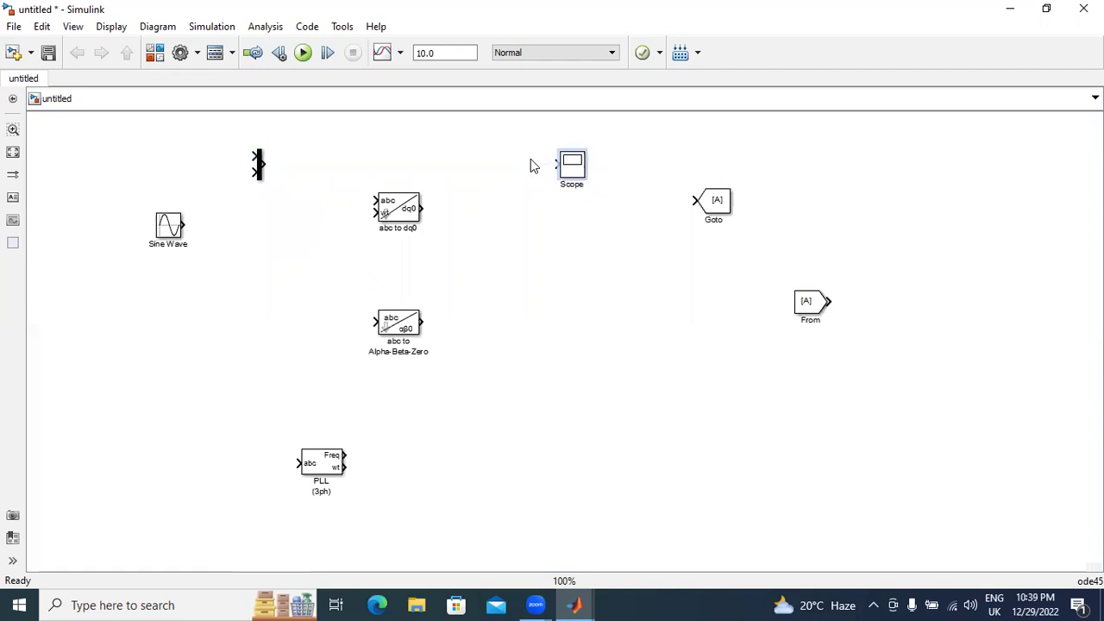
Set the Sine Wave amplitude to 0.95 and frequency to 2*pi*50.
double_click(168, 225)
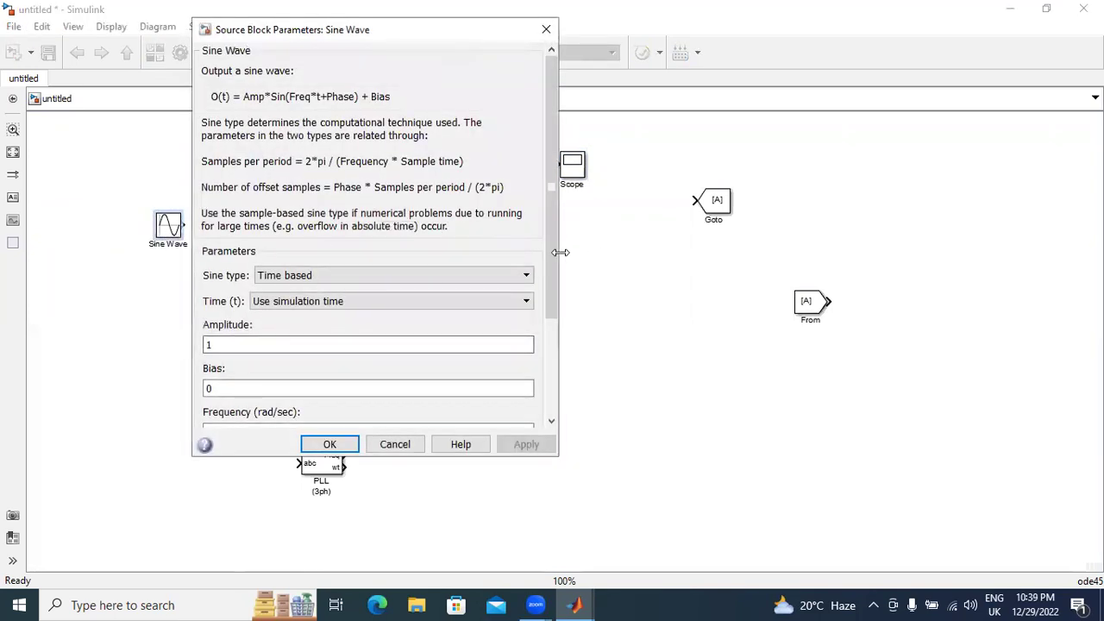
scroll(536, 385, "down", 4)
double_click(430, 204)
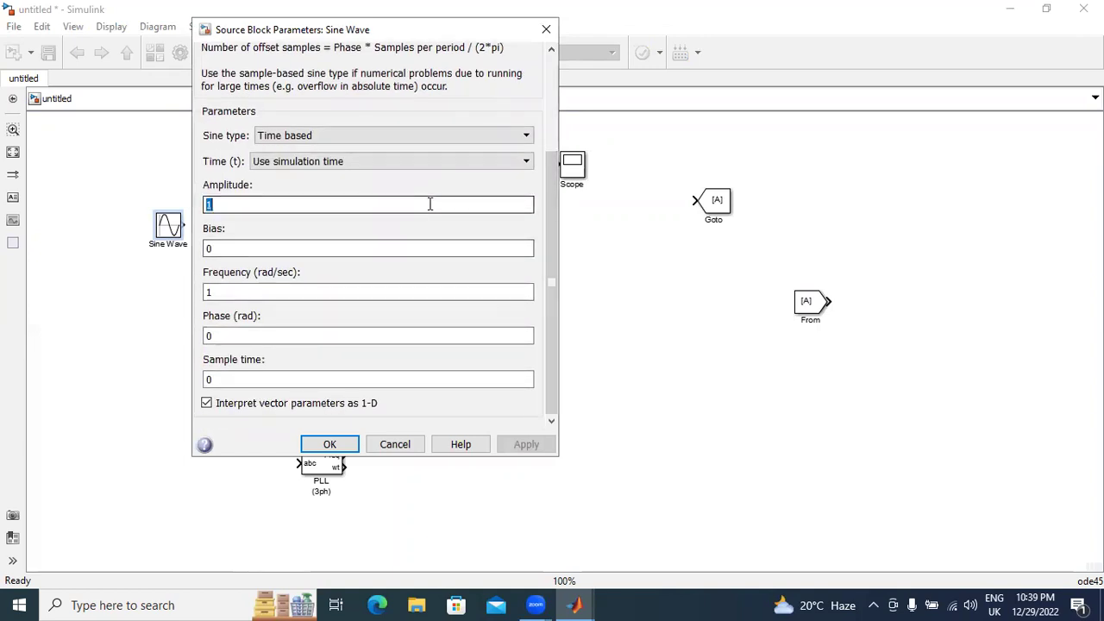
type("0.95")
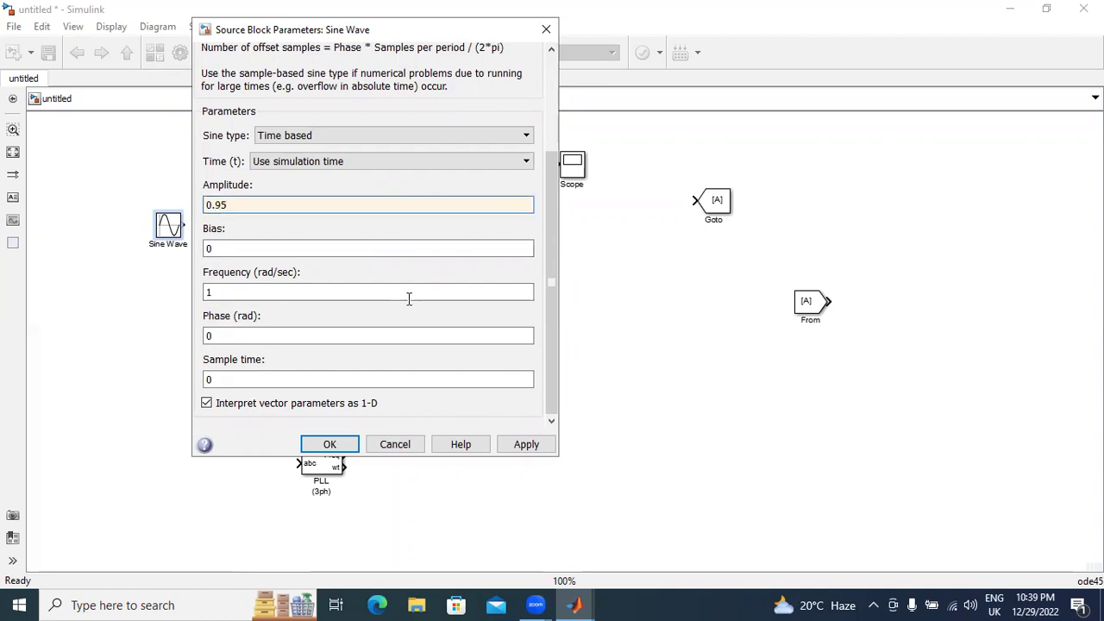
double_click(406, 287)
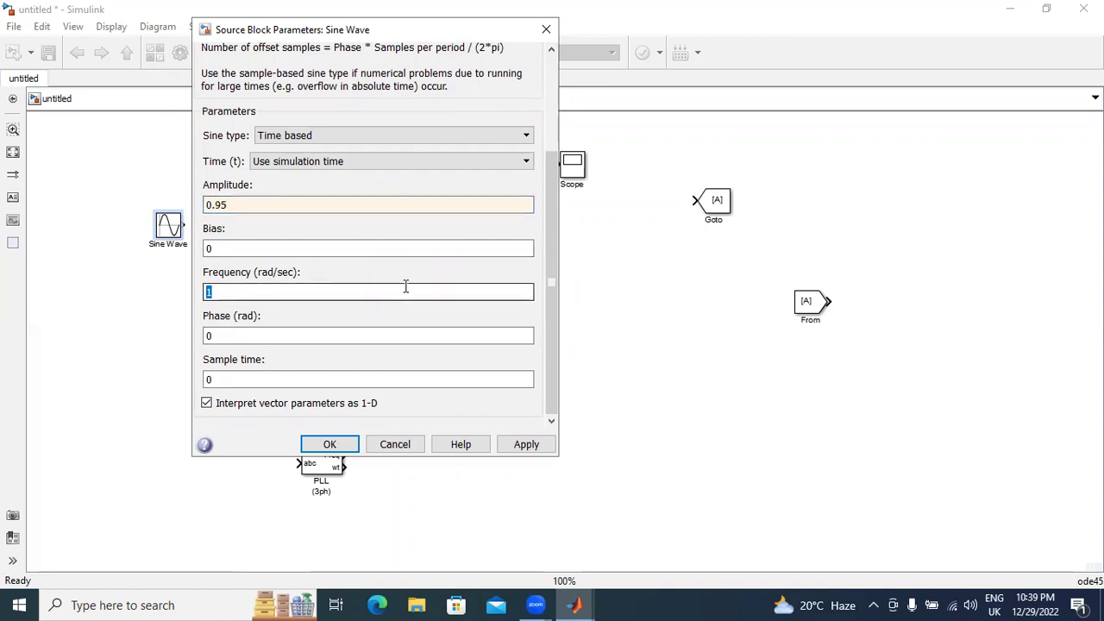
type("2*pi*50")
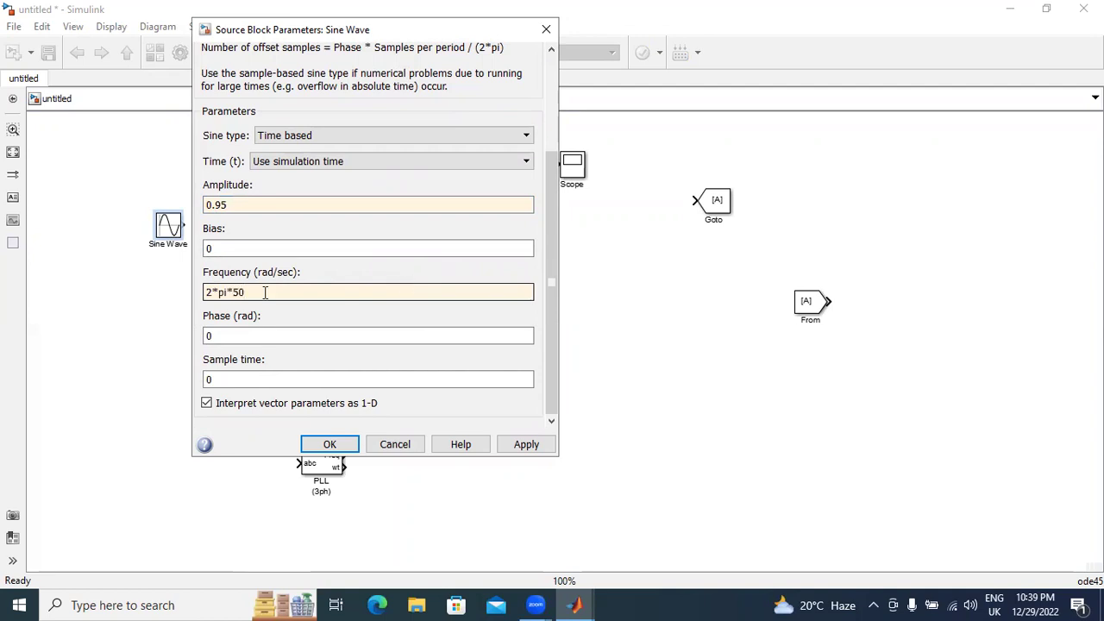
left_click(265, 292)
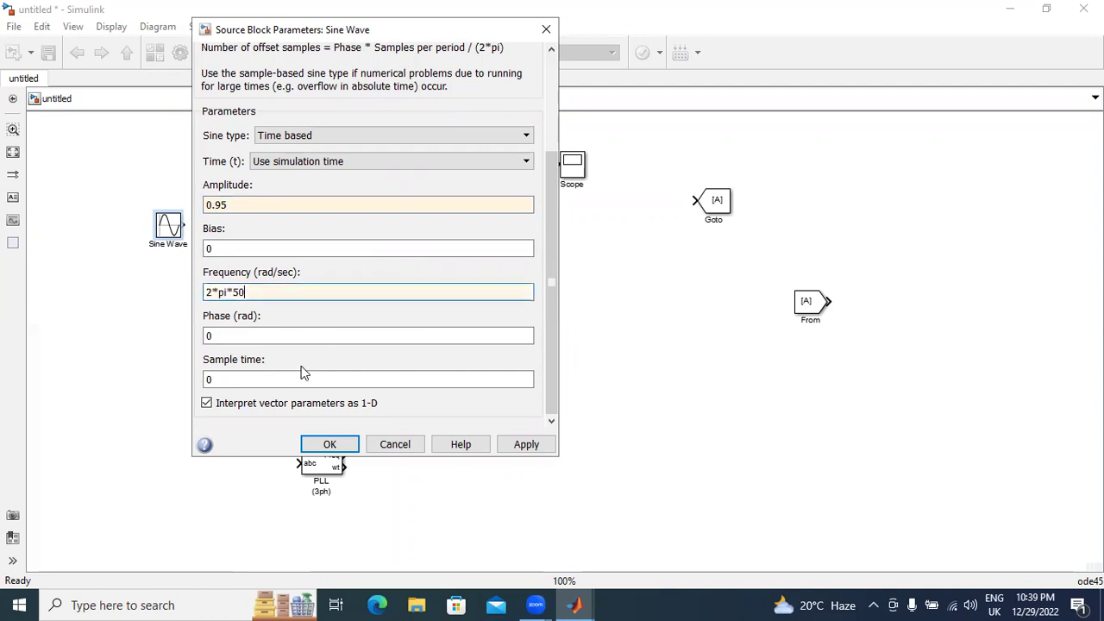
left_click(524, 444)
left_click(330, 444)
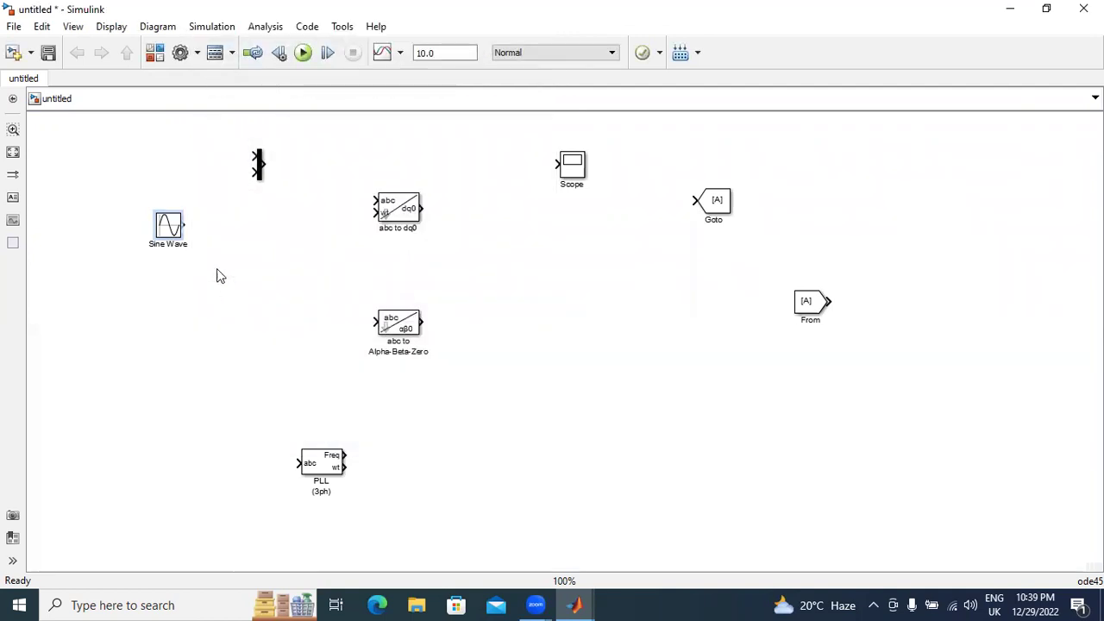
Copy it as Sine Wave1 with phase (2*pi*50)/3.
left_click_drag(175, 233, 161, 300)
double_click(160, 298)
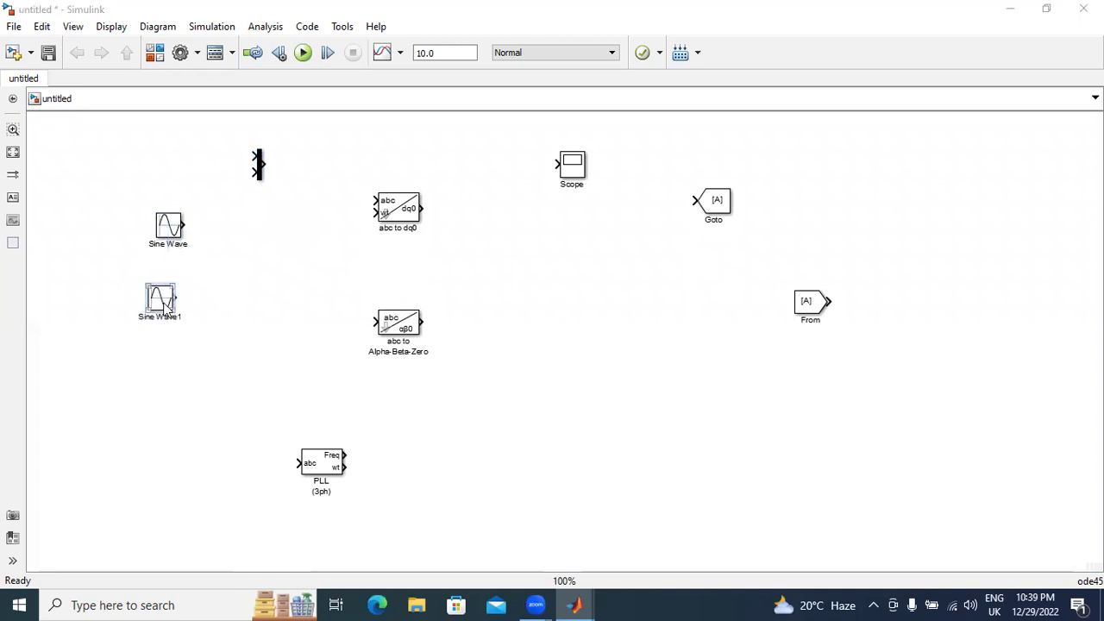
scroll(541, 362, "down", 3)
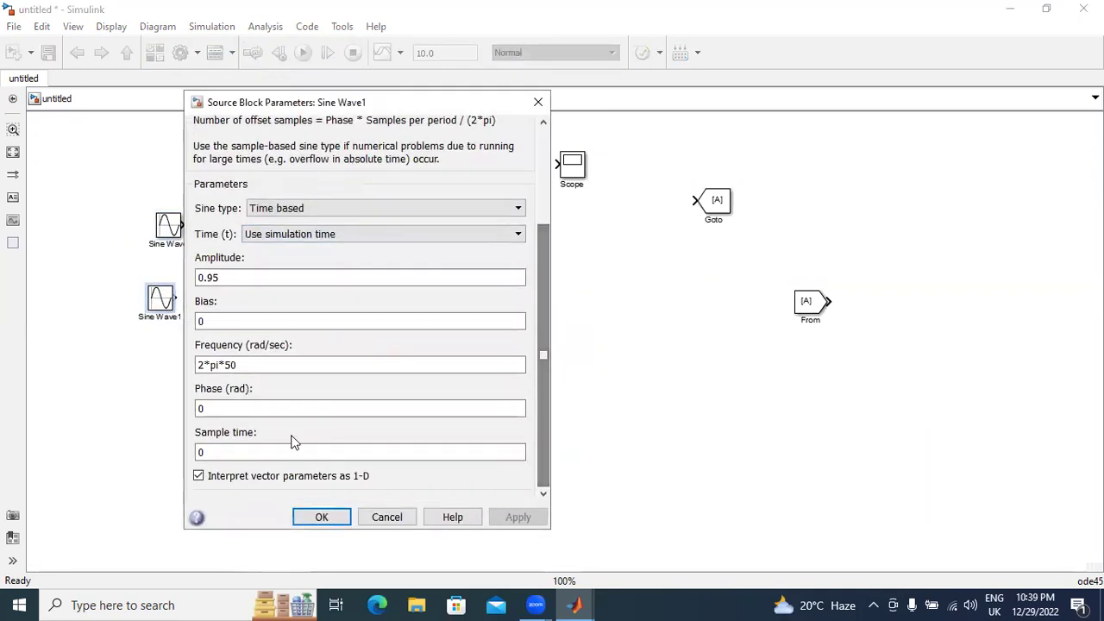
double_click(279, 408)
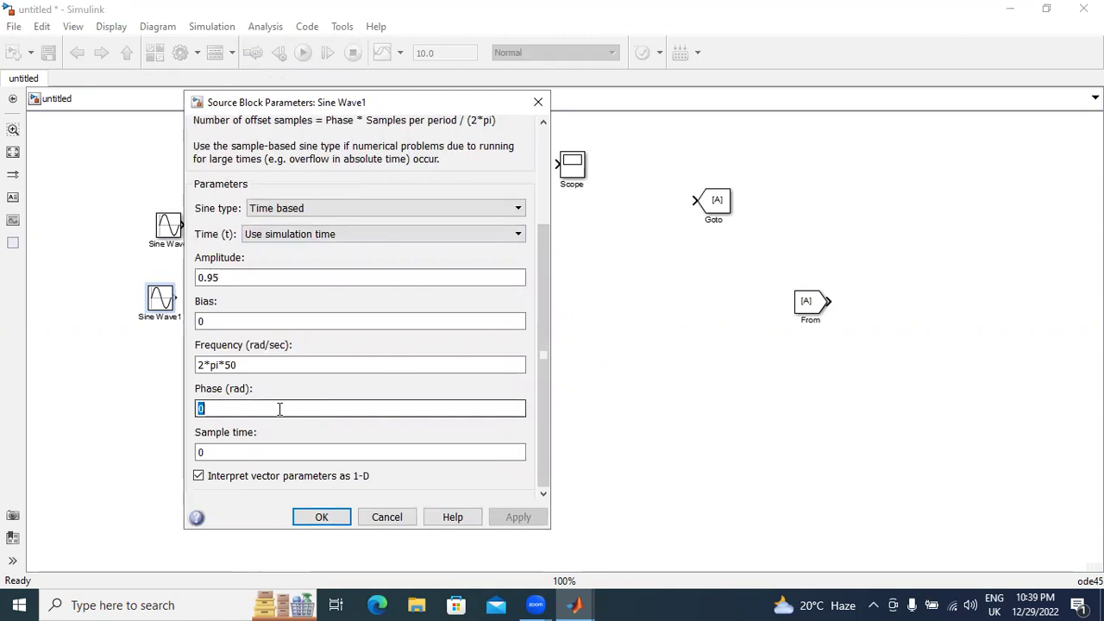
key("BackSpace")
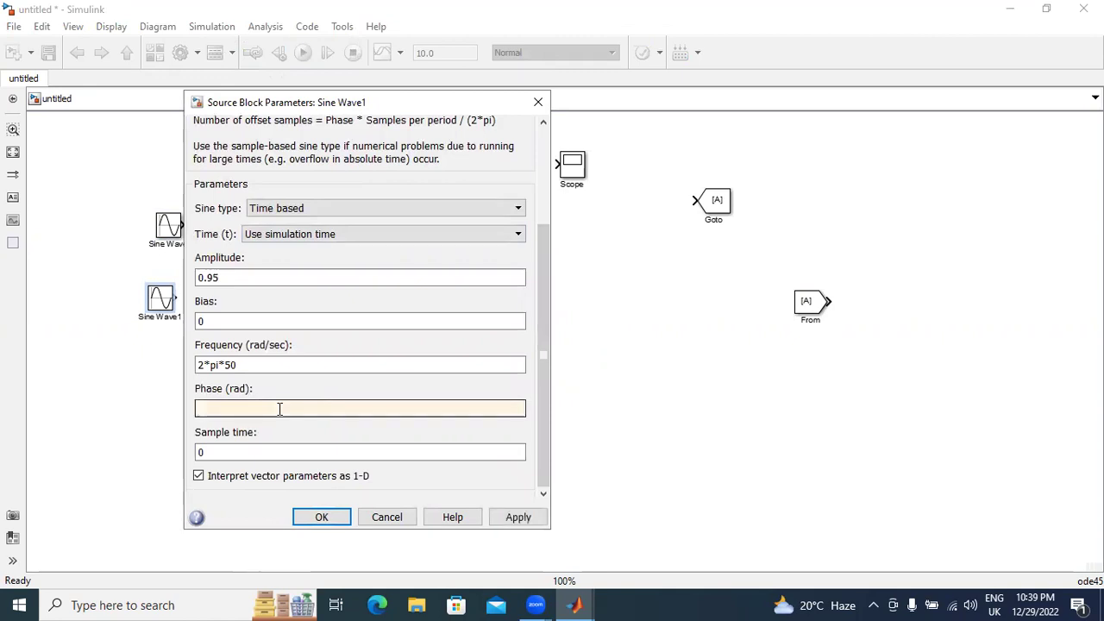
type("(2*pi*50)/3")
left_click(517, 517)
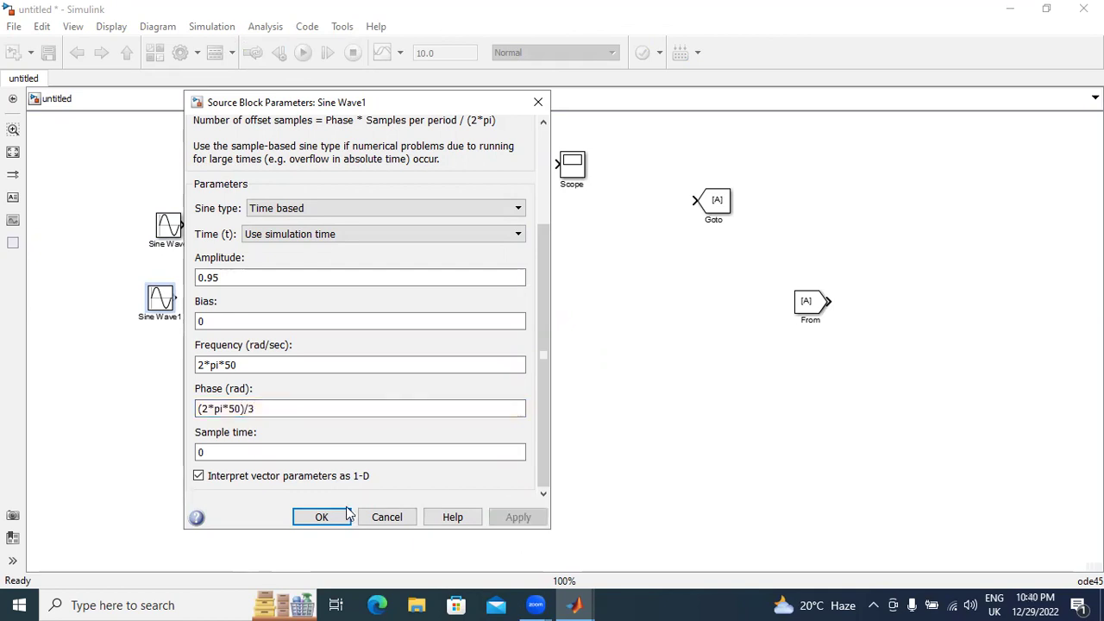
left_click(320, 516)
Copy Sine Wave1 as Sine Wave2 with phase -(2*pi*50)/3.
left_click_drag(160, 297, 172, 384)
double_click(164, 384)
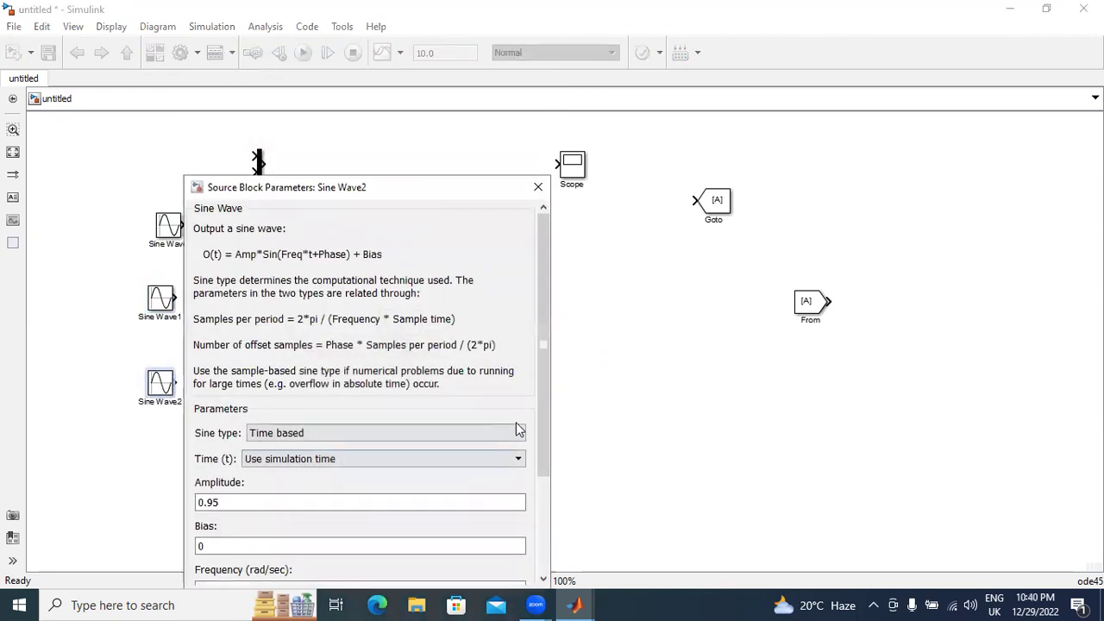
scroll(528, 517, "down", 3)
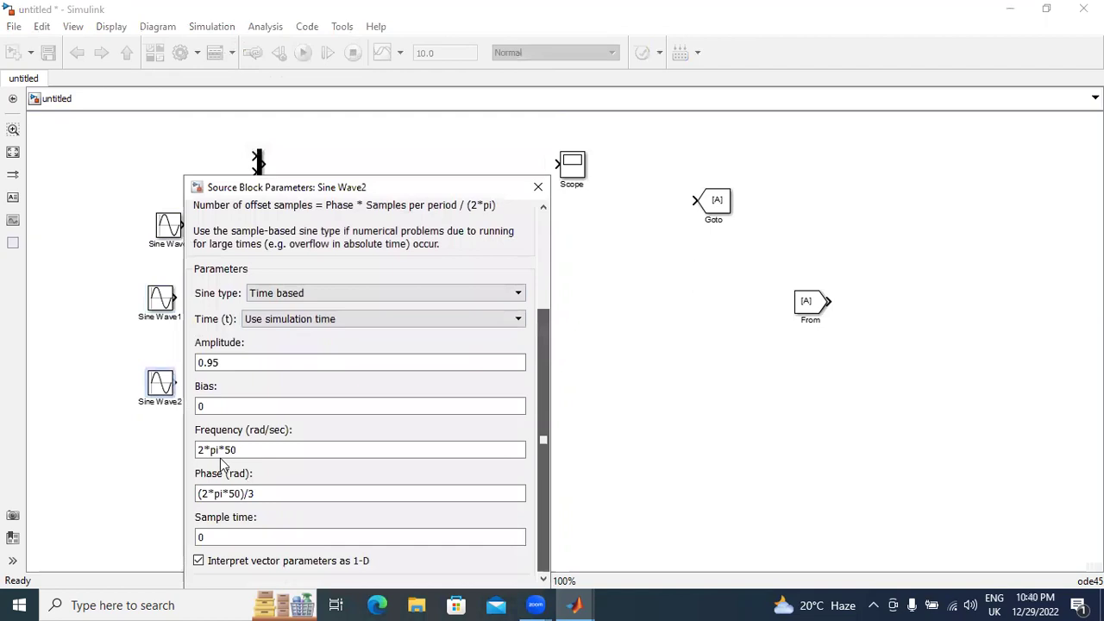
double_click(200, 494)
left_click(212, 493)
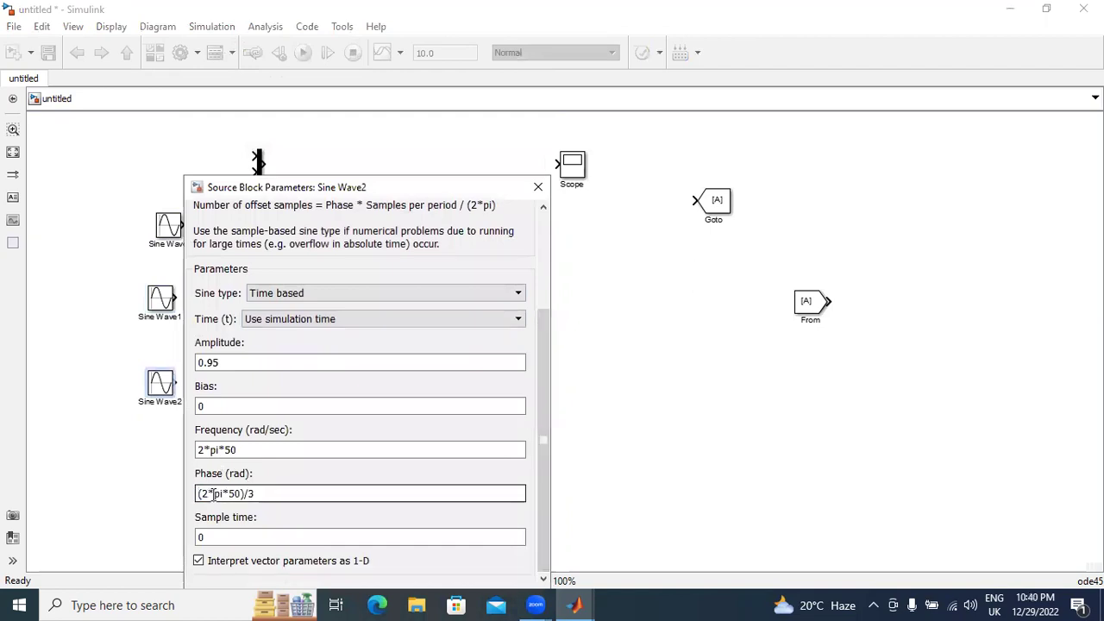
type("-")
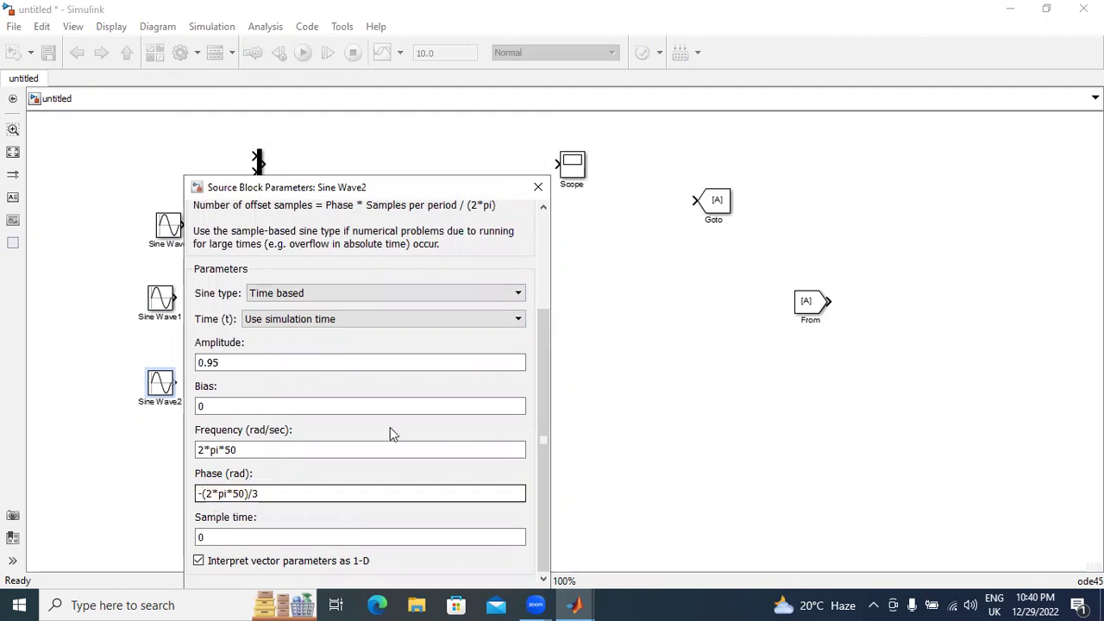
left_click(219, 470)
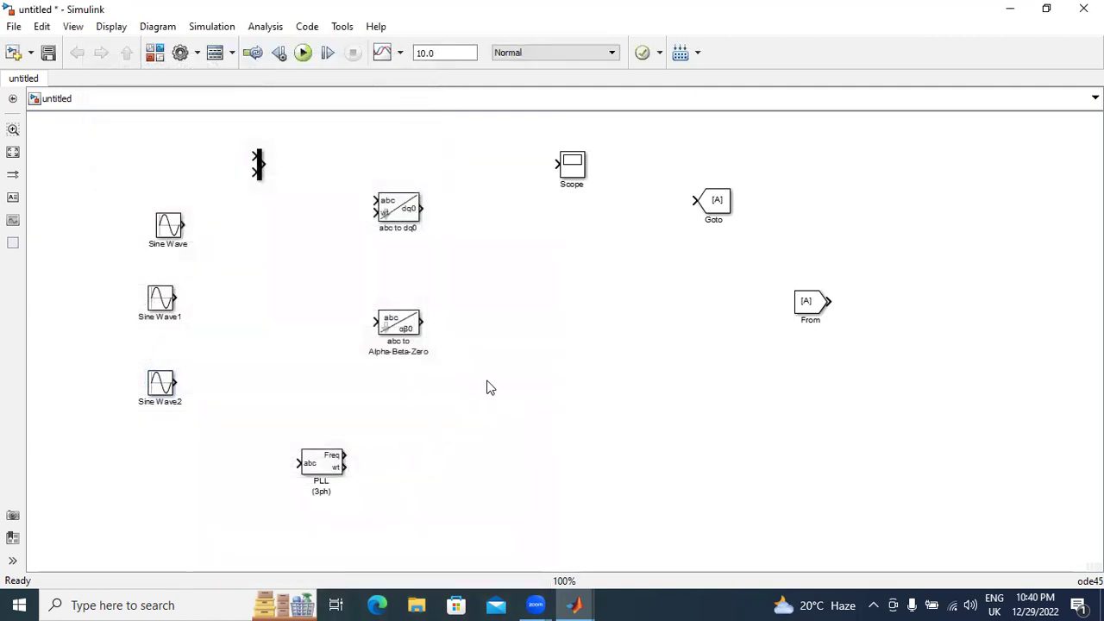
Line up the three Sine Waves in a column and set the Mux to 3 inputs.
left_click_drag(168, 231, 112, 195)
left_click_drag(159, 302, 103, 280)
left_click_drag(158, 386, 93, 352)
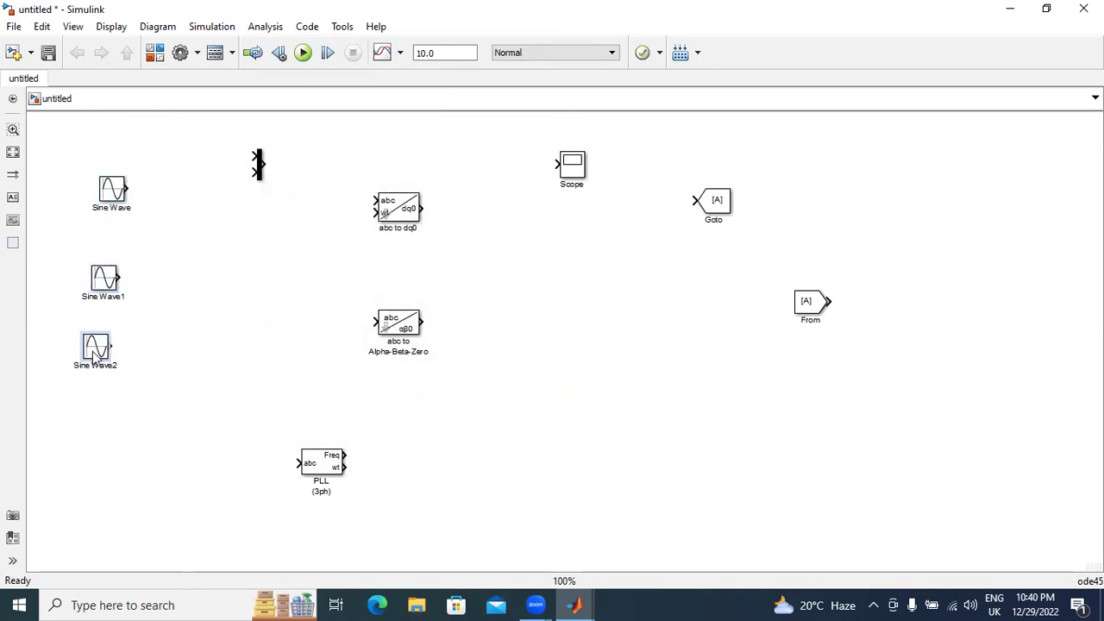
double_click(257, 164)
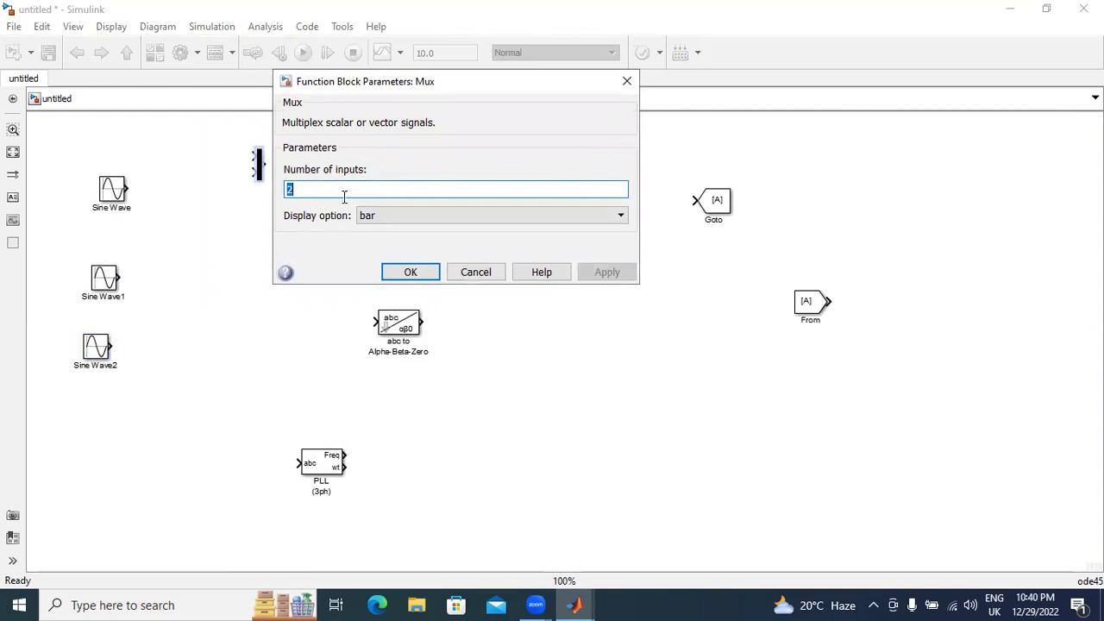
type("3")
left_click(612, 272)
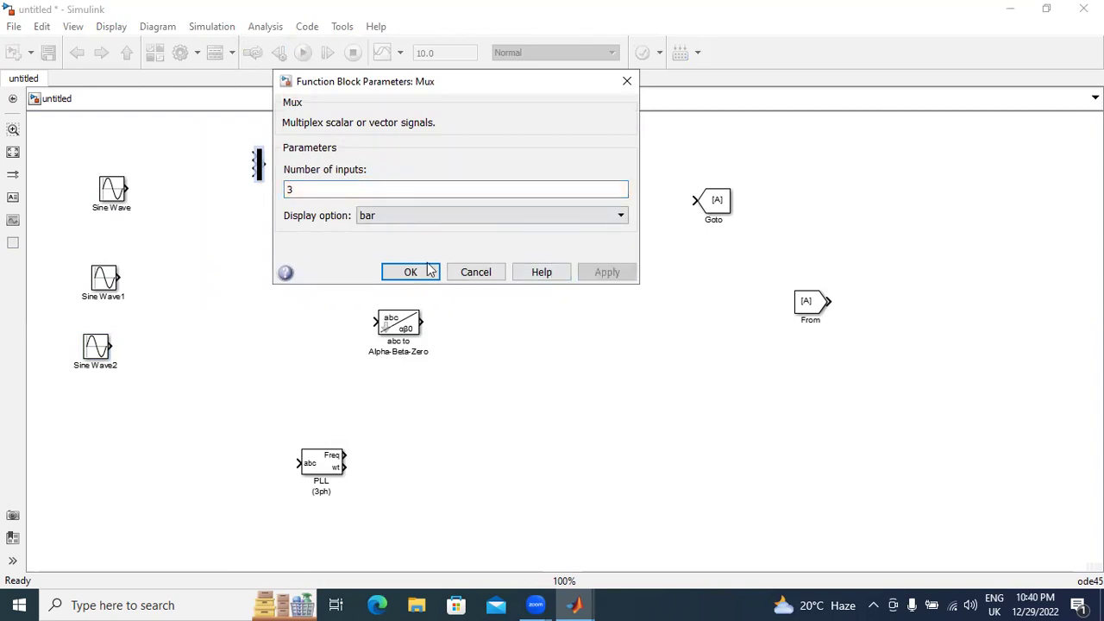
left_click(419, 271)
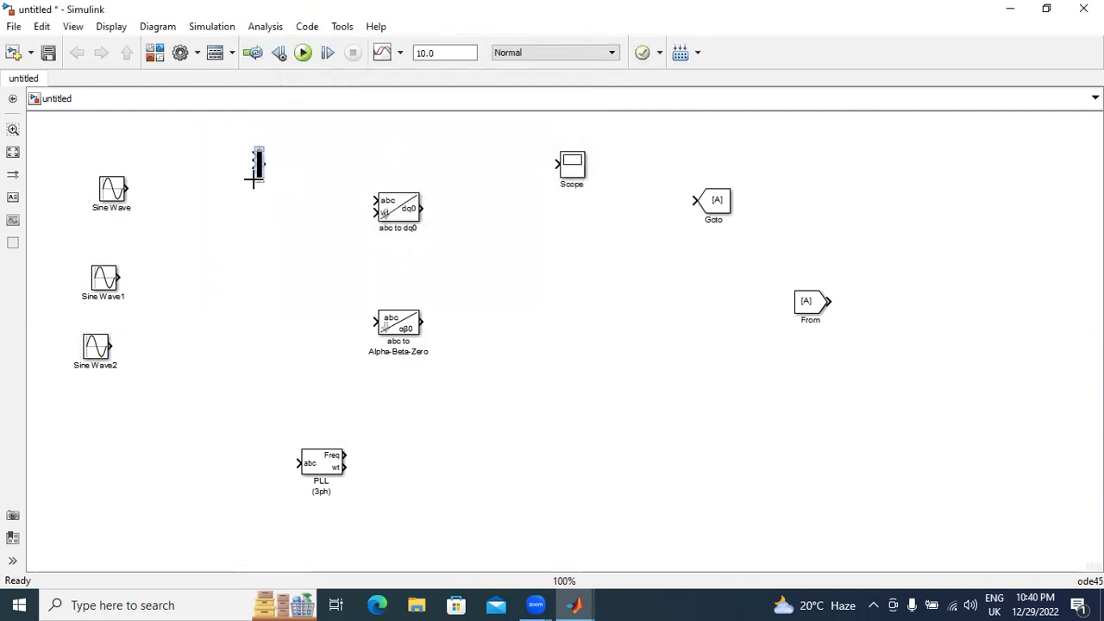
Wire Sine Wave, Sine Wave1 and Sine Wave2 into the three Mux inputs.
mouse_move(256, 182)
left_mouse_down()
mouse_move(253, 219)
mouse_move(219, 231)
left_mouse_up()
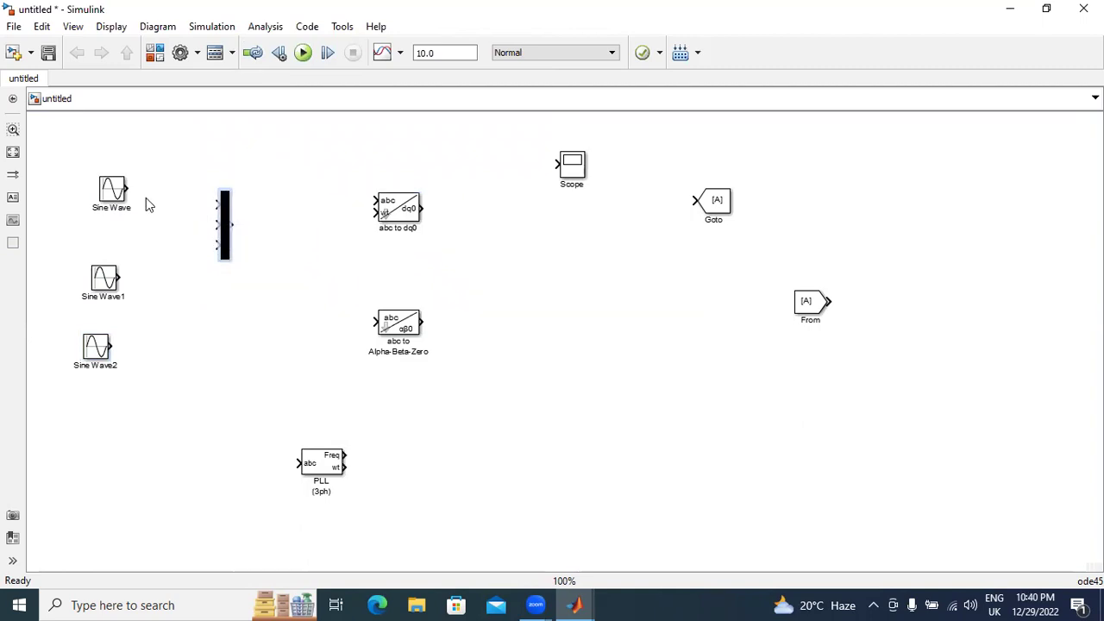
left_click_drag(129, 188, 216, 202)
left_click_drag(121, 276, 215, 226)
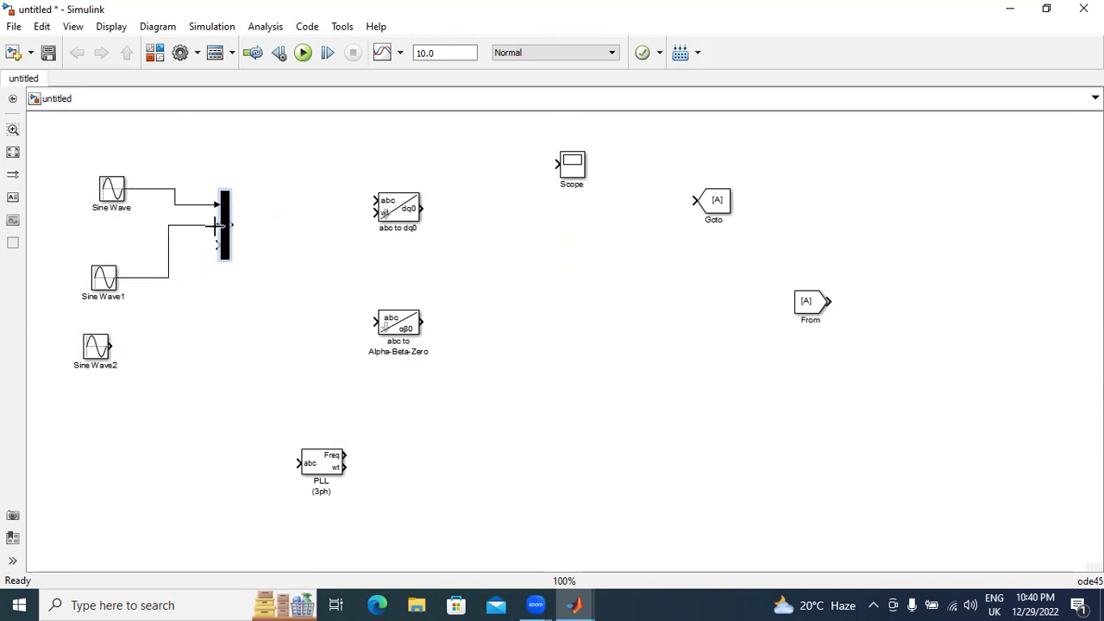
mouse_move(108, 346)
left_mouse_down()
mouse_move(219, 264)
mouse_move(217, 249)
left_mouse_up()
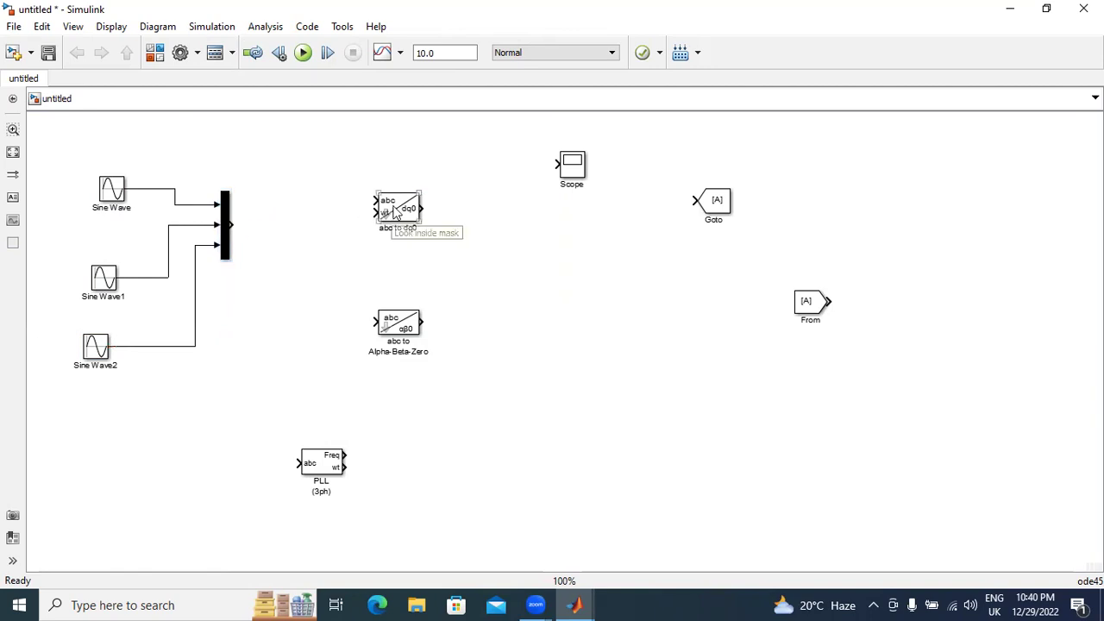
Branch the Mux output into the abc to dq0, Alpha-Beta-Zero and PLL (3ph) inputs.
left_click_drag(398, 212, 440, 198)
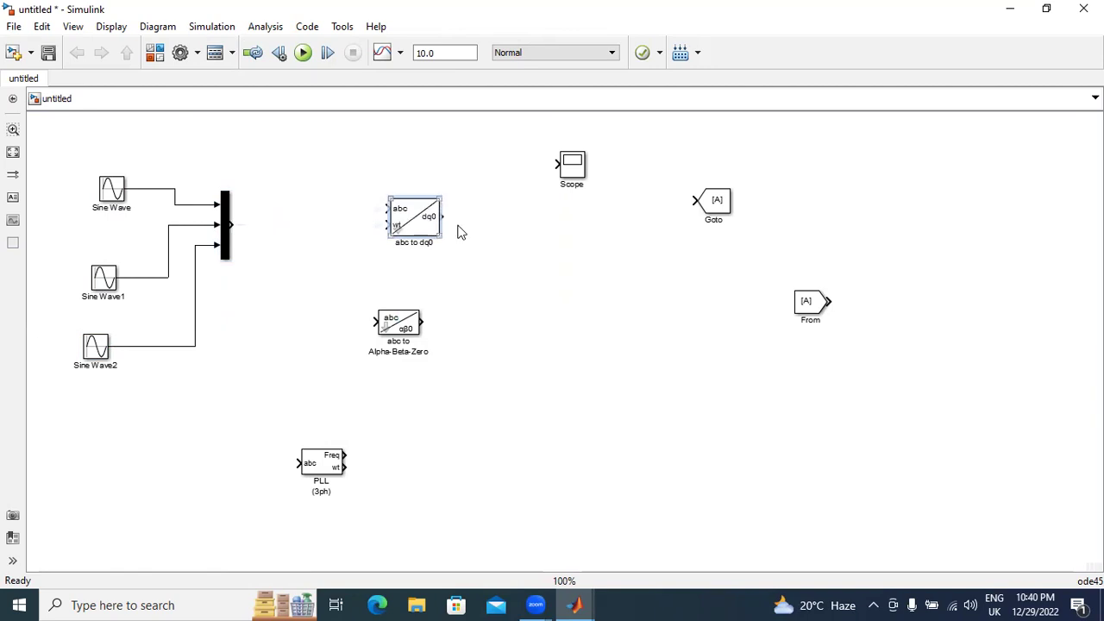
left_click(478, 244)
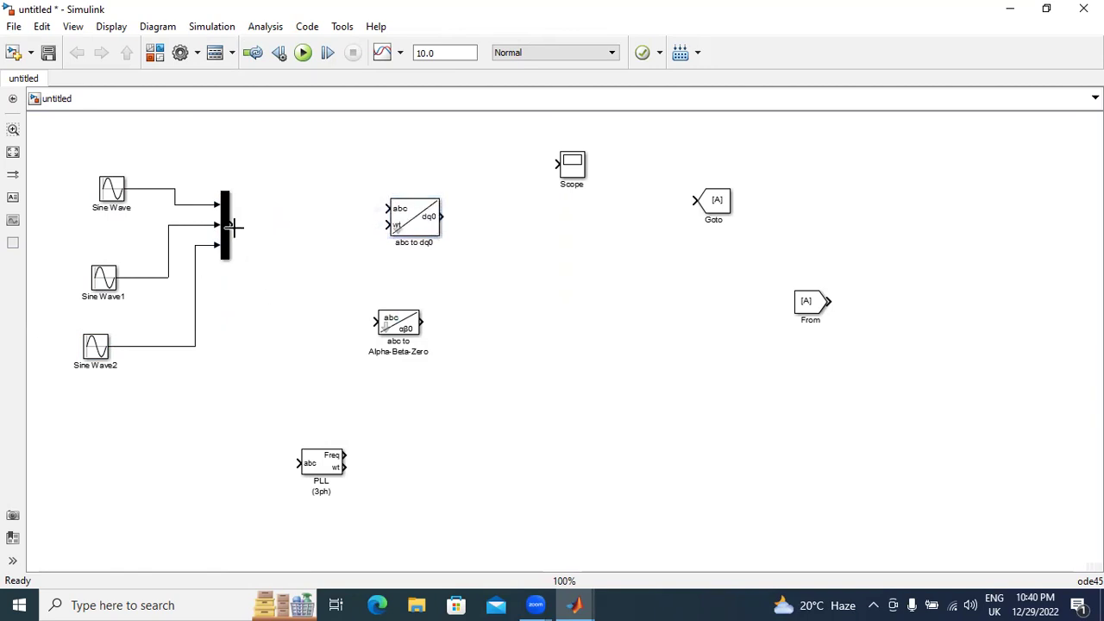
mouse_move(233, 226)
left_mouse_down()
mouse_move(390, 212)
mouse_move(441, 243)
left_mouse_up()
left_click(475, 301)
left_click_drag(376, 321, 316, 226)
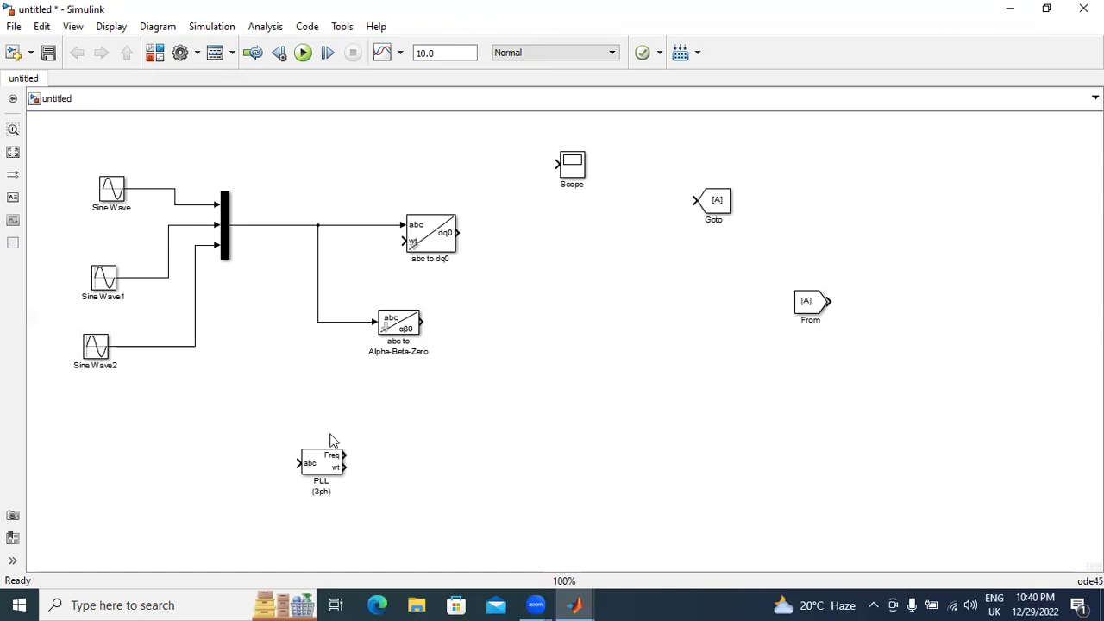
left_click_drag(297, 463, 257, 226)
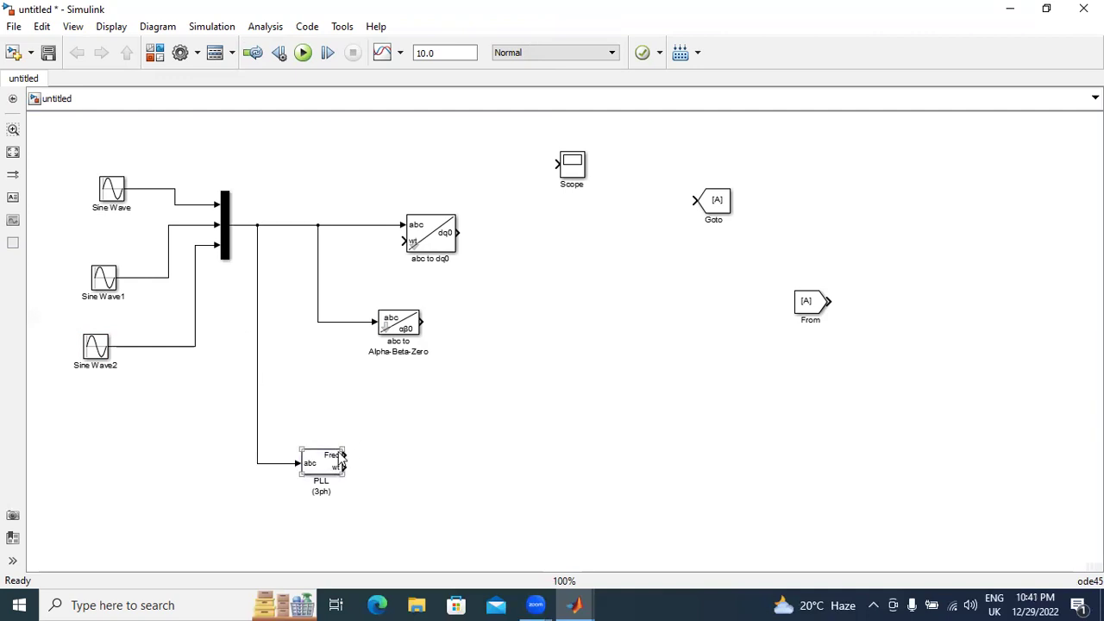
left_click_drag(344, 447, 349, 441)
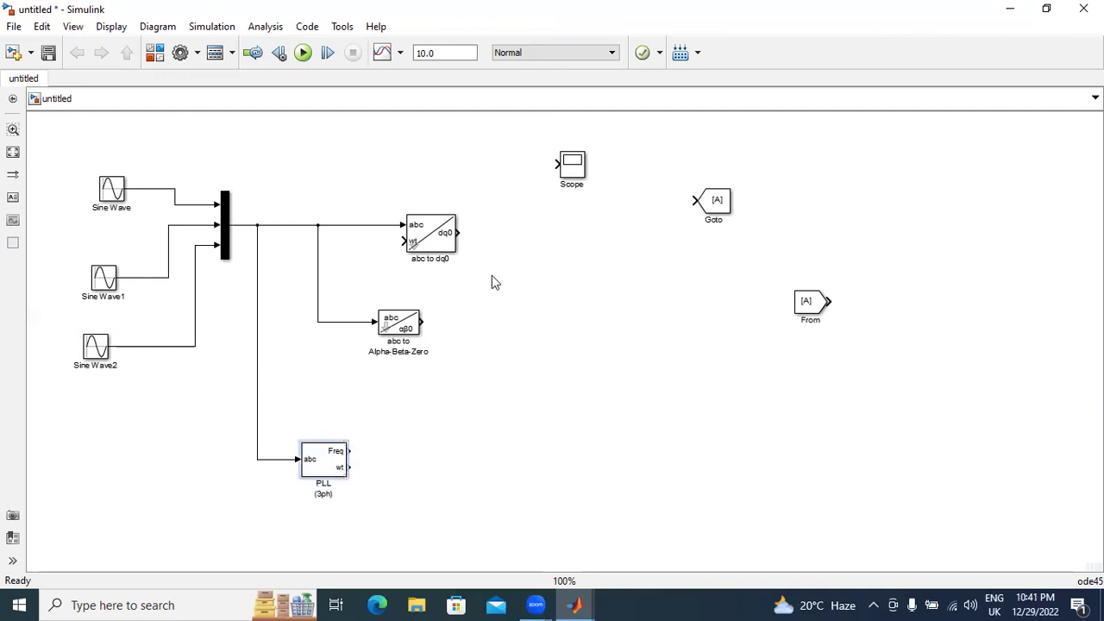
Connect the PLL wt output to a Goto block tagged wt.
left_click(715, 207)
left_click_drag(715, 207, 429, 471)
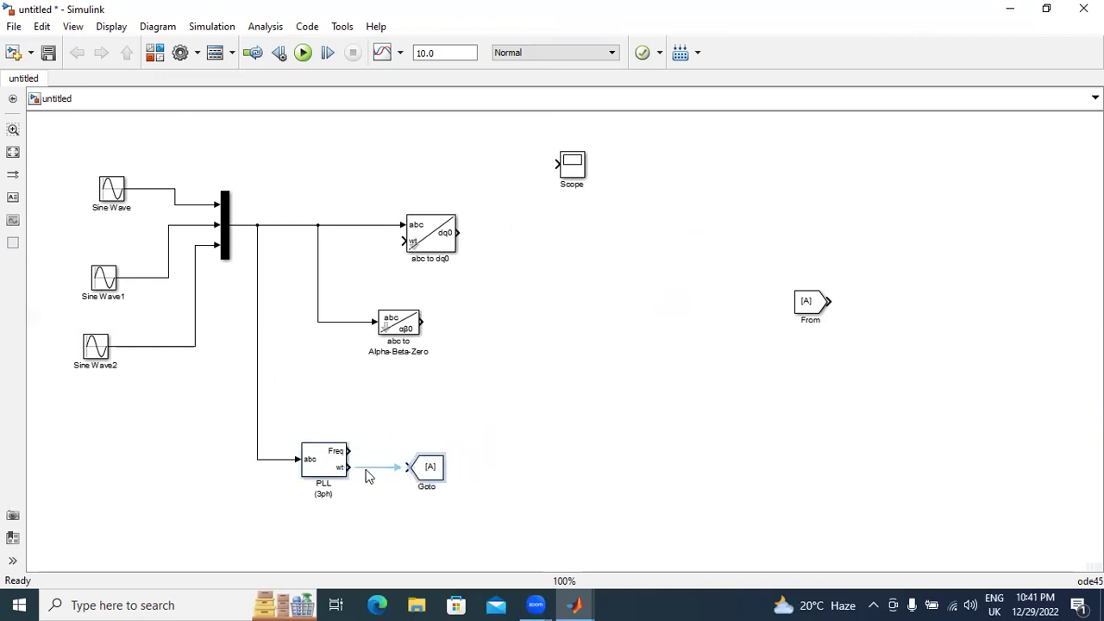
left_click(365, 470)
double_click(431, 470)
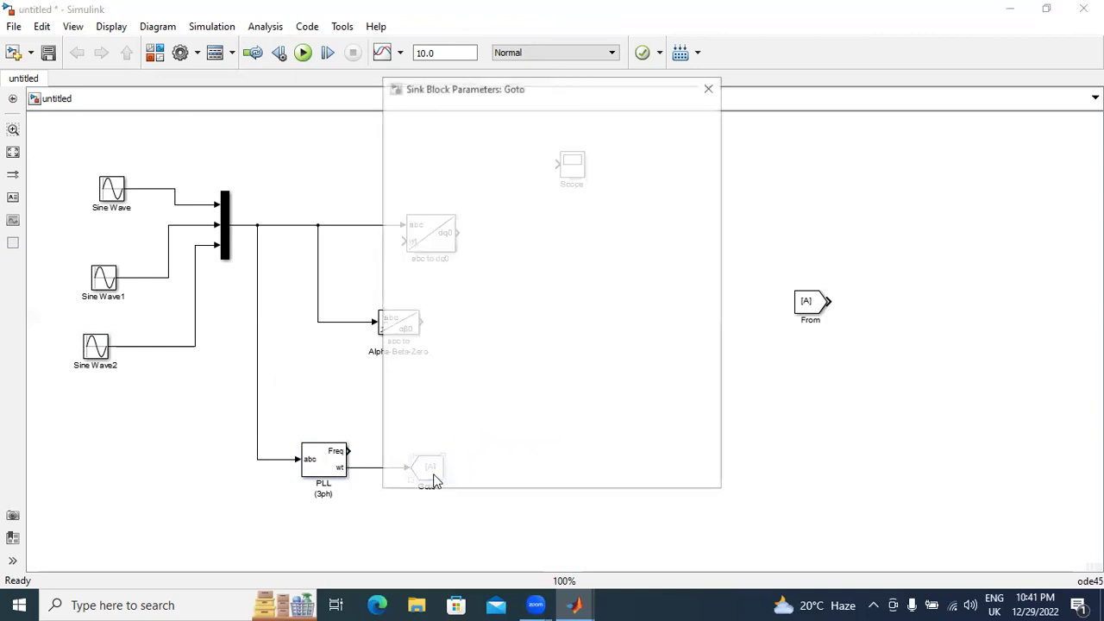
key("BackSpace")
type("wt")
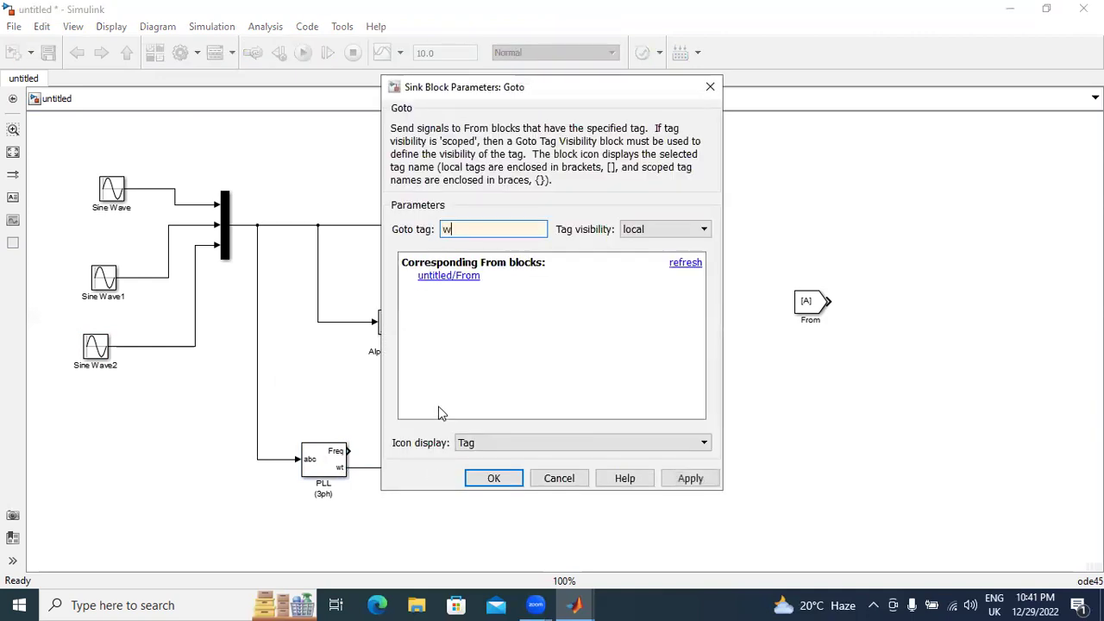
left_click(709, 481)
left_click(494, 478)
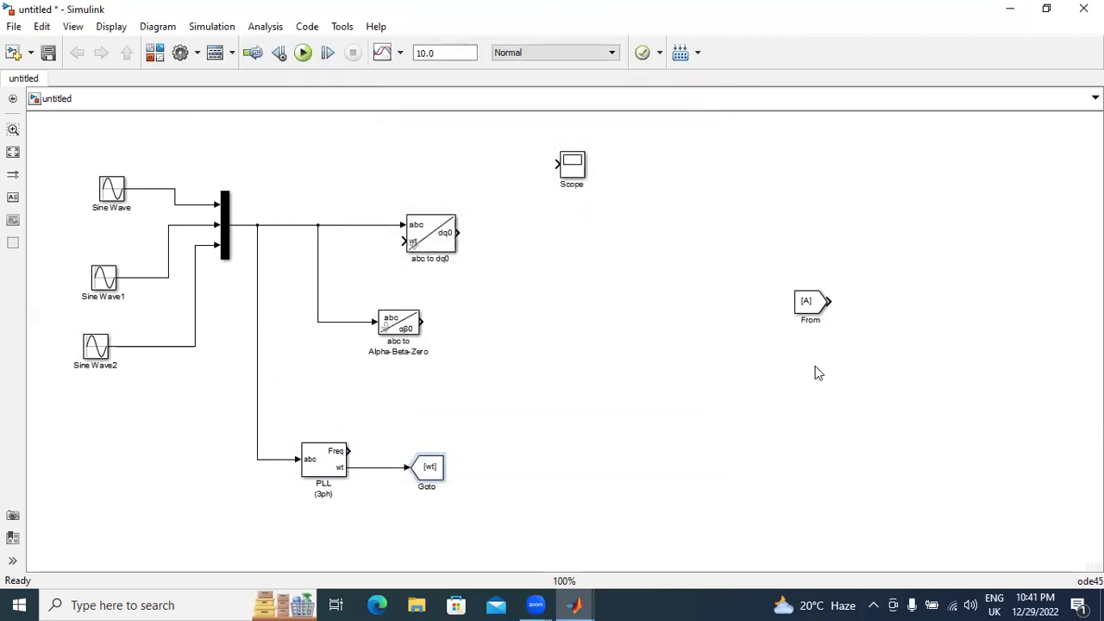
Feed a From block tagged wt into the abc to dq0 wt input.
left_click_drag(816, 310, 404, 241)
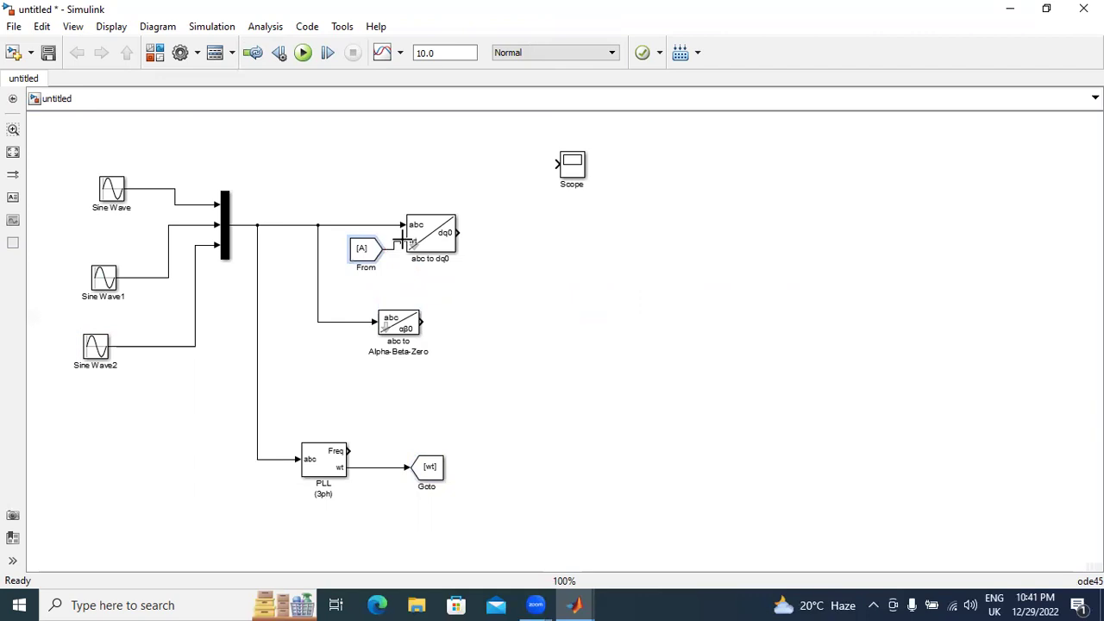
double_click(362, 250)
key("BackSpace")
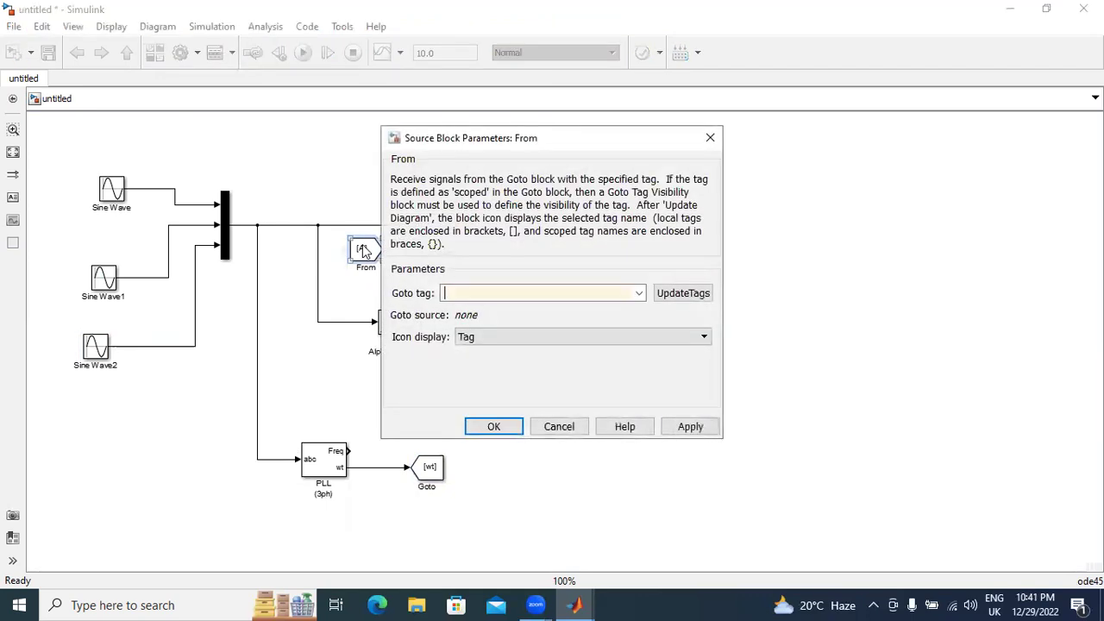
type("wt")
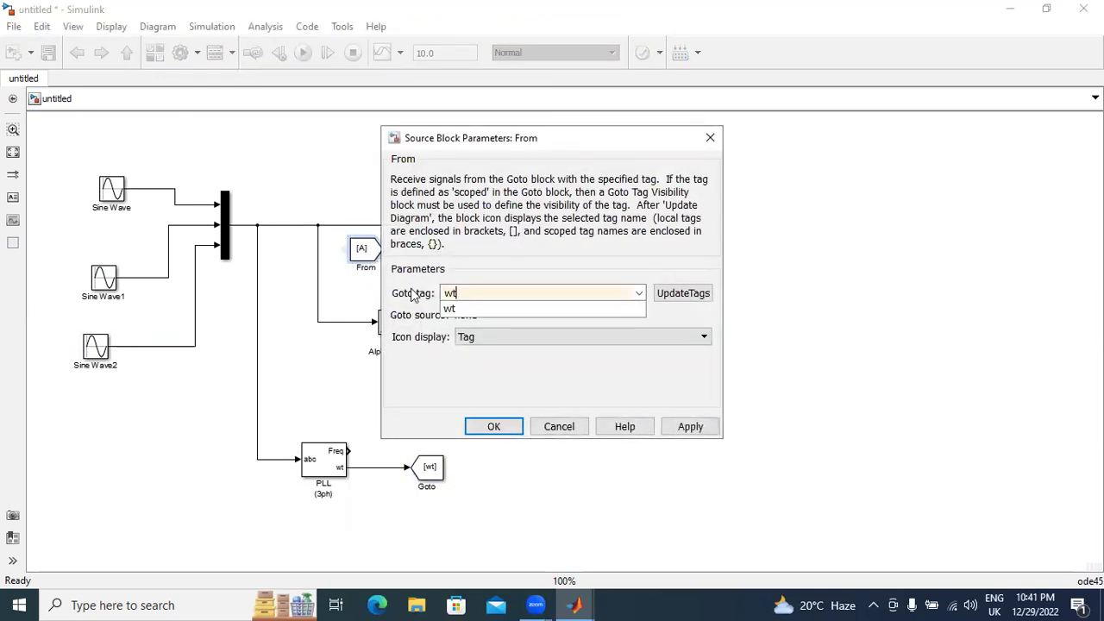
left_click(668, 426)
left_click(493, 426)
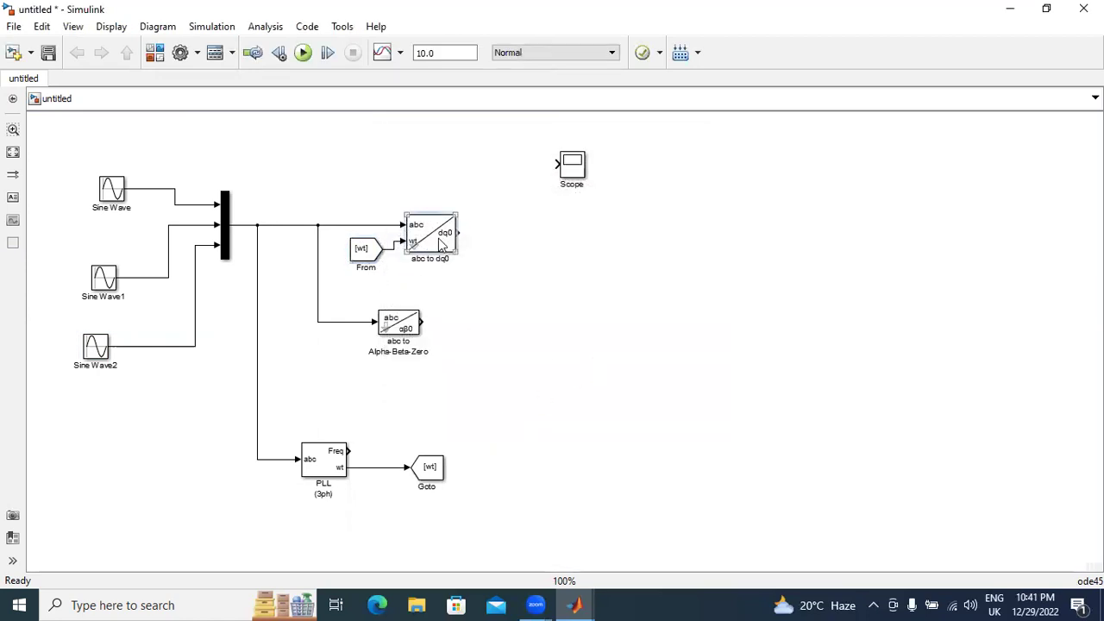
mouse_move(425, 241)
left_mouse_down()
mouse_move(428, 250)
mouse_move(385, 226)
mouse_move(427, 230)
left_mouse_up()
left_click(671, 289)
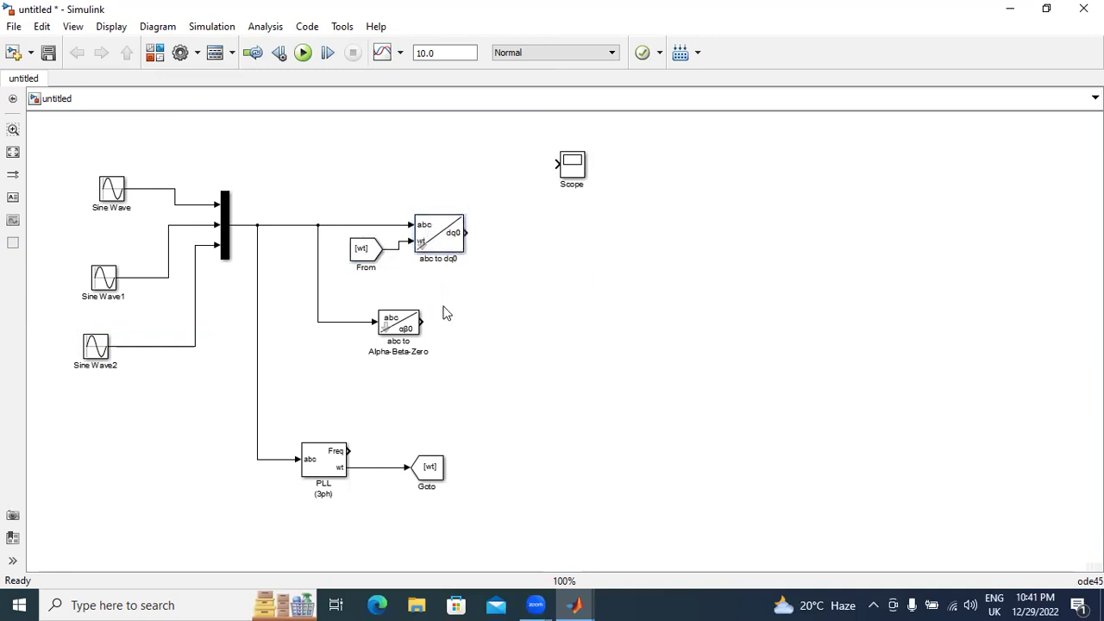
Set the Scope to 3 axes and enlarge it to show three inputs.
double_click(572, 168)
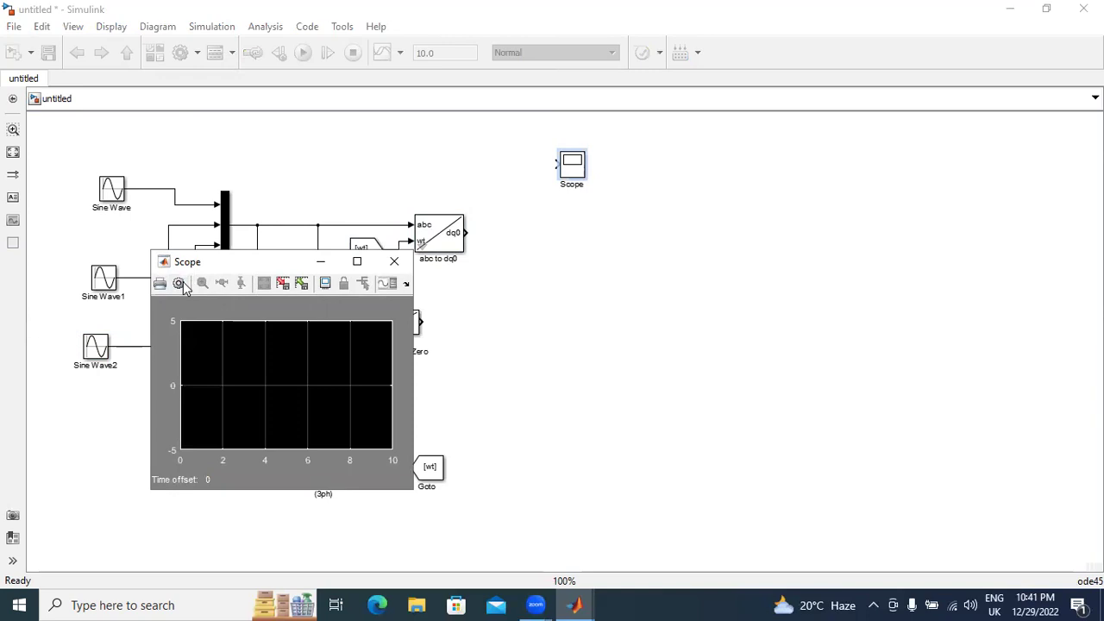
left_click(178, 285)
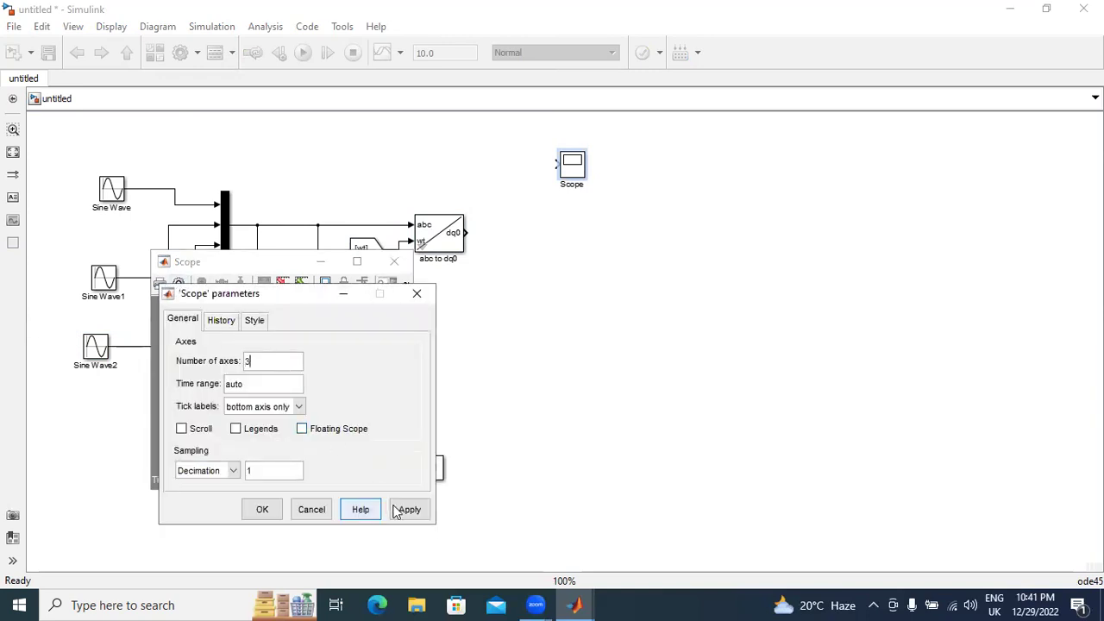
left_click(259, 510)
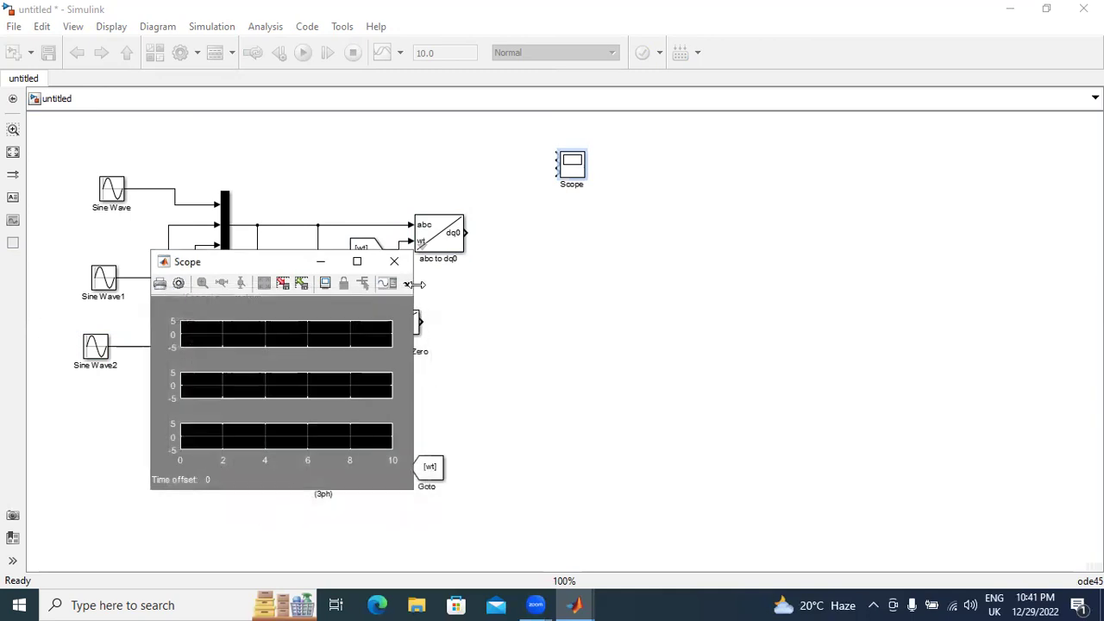
left_click(394, 261)
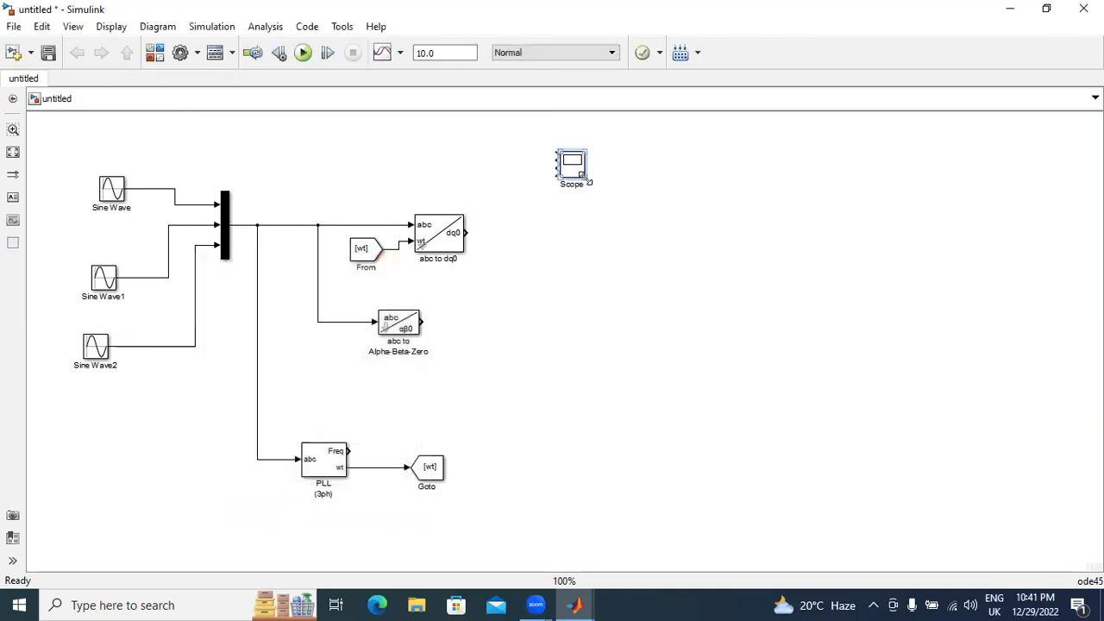
left_click_drag(586, 185, 593, 215)
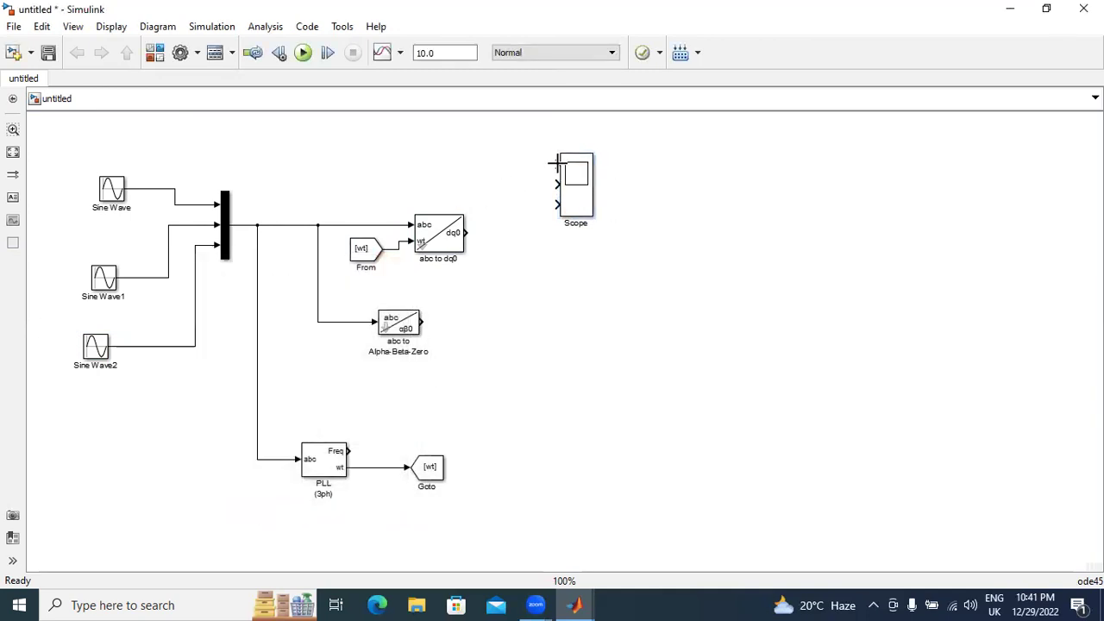
Wire the Mux, abc to dq0 and Alpha-Beta-Zero outputs into Scope inputs 1-3.
mouse_move(556, 164)
left_mouse_down()
mouse_move(434, 175)
mouse_move(305, 207)
mouse_move(294, 225)
left_mouse_up()
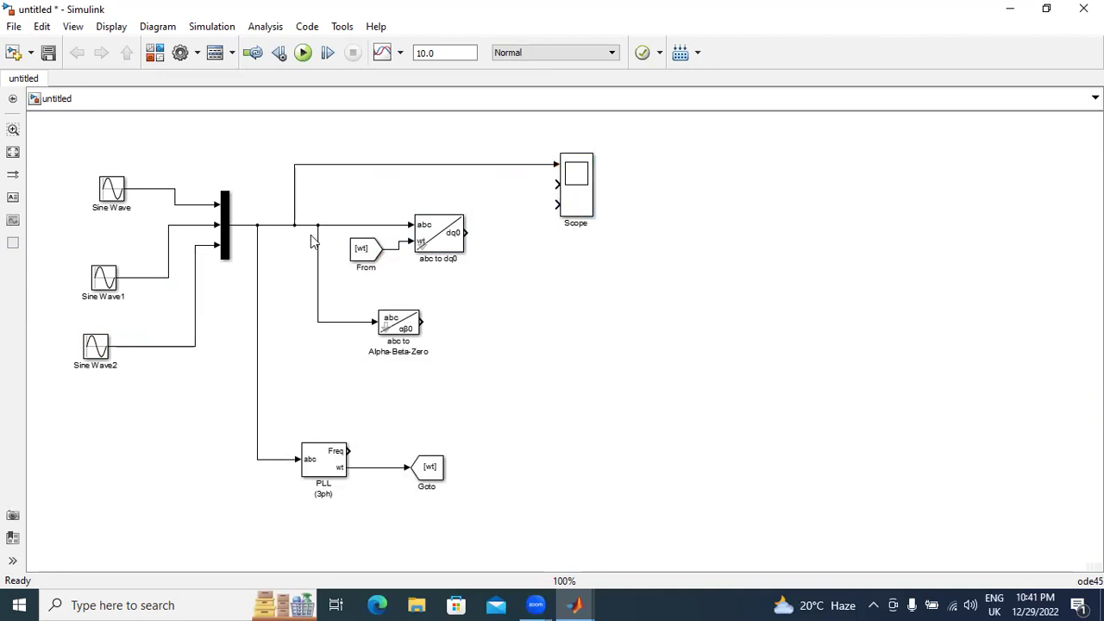
left_click_drag(466, 232, 557, 183)
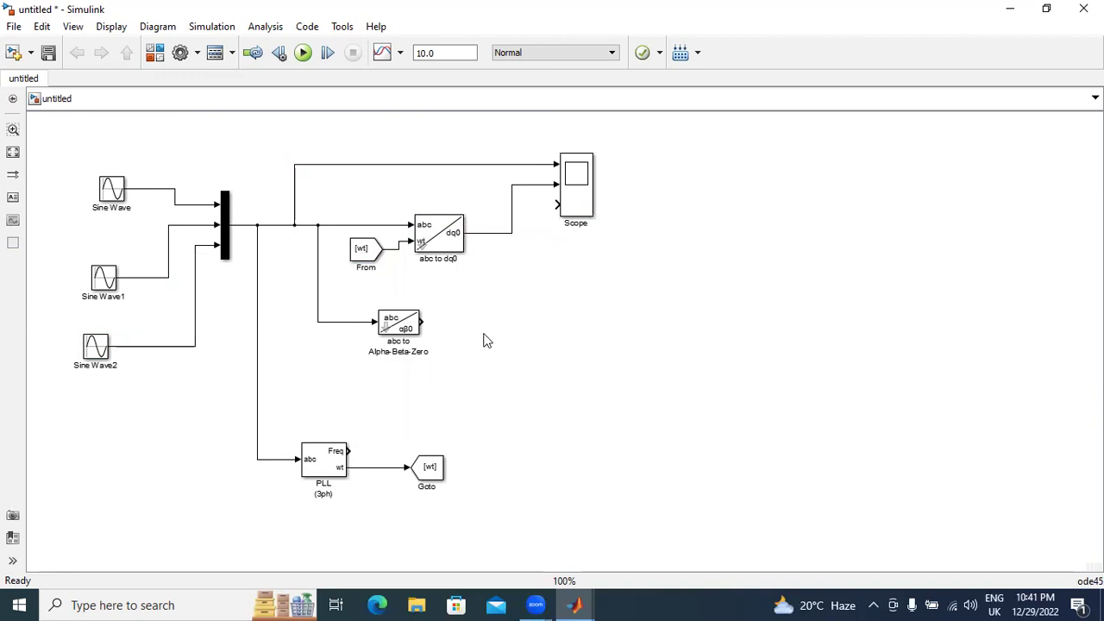
mouse_move(425, 321)
left_mouse_down()
mouse_move(546, 230)
mouse_move(556, 204)
left_mouse_up()
left_click_drag(486, 262, 526, 276)
left_click(155, 53)
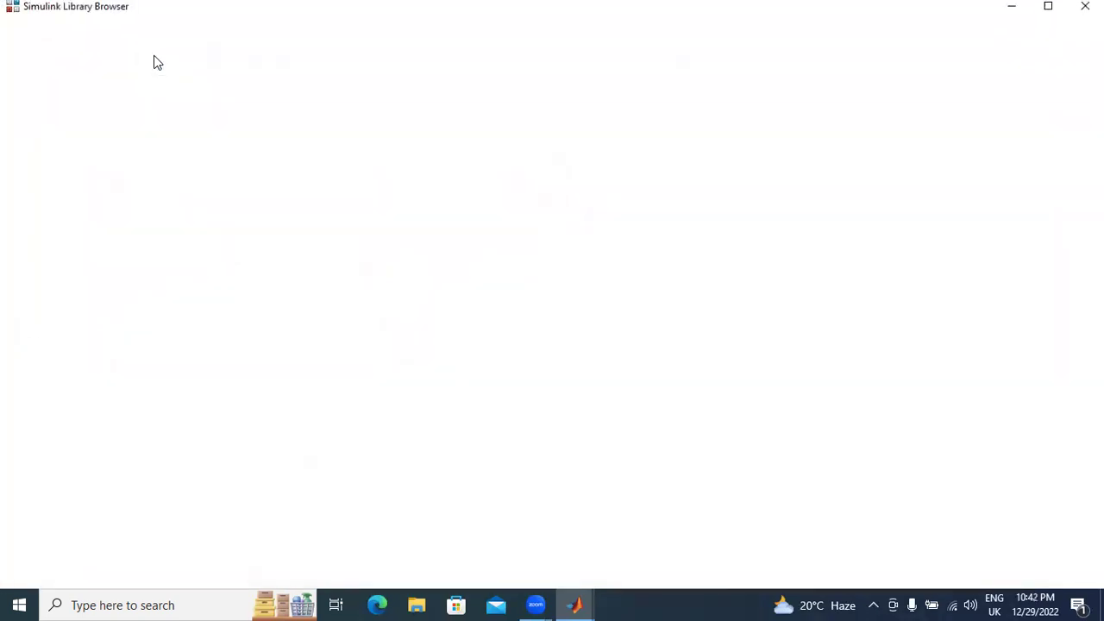
Add a Terminator above the Goto block and connect the PLL Freq output to it.
left_click(46, 97)
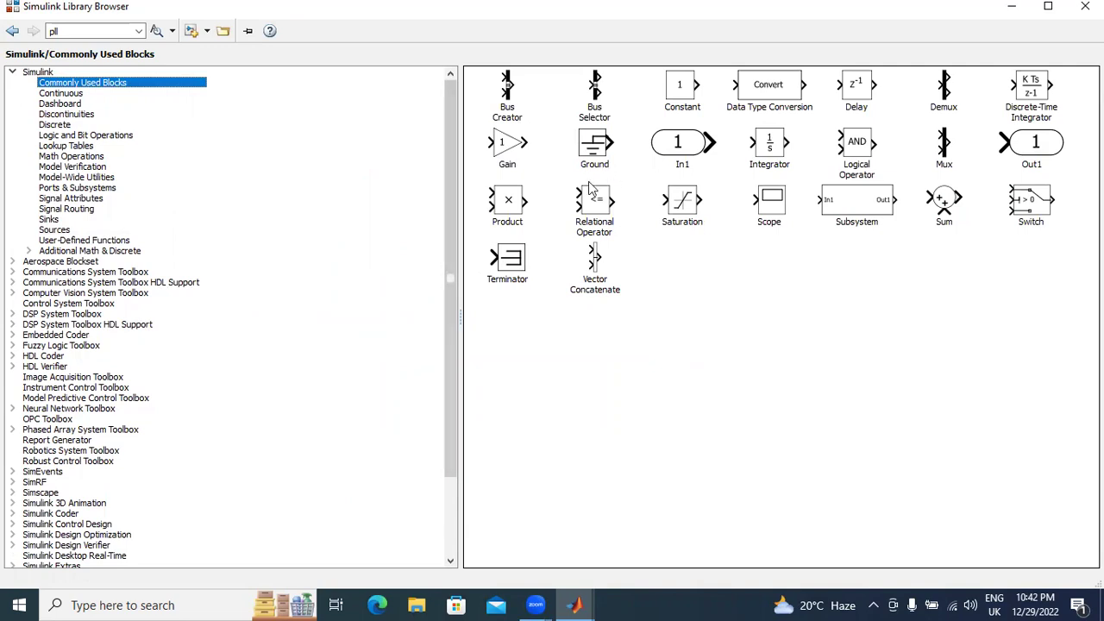
left_click(520, 265)
right_click(527, 266)
key("Escape")
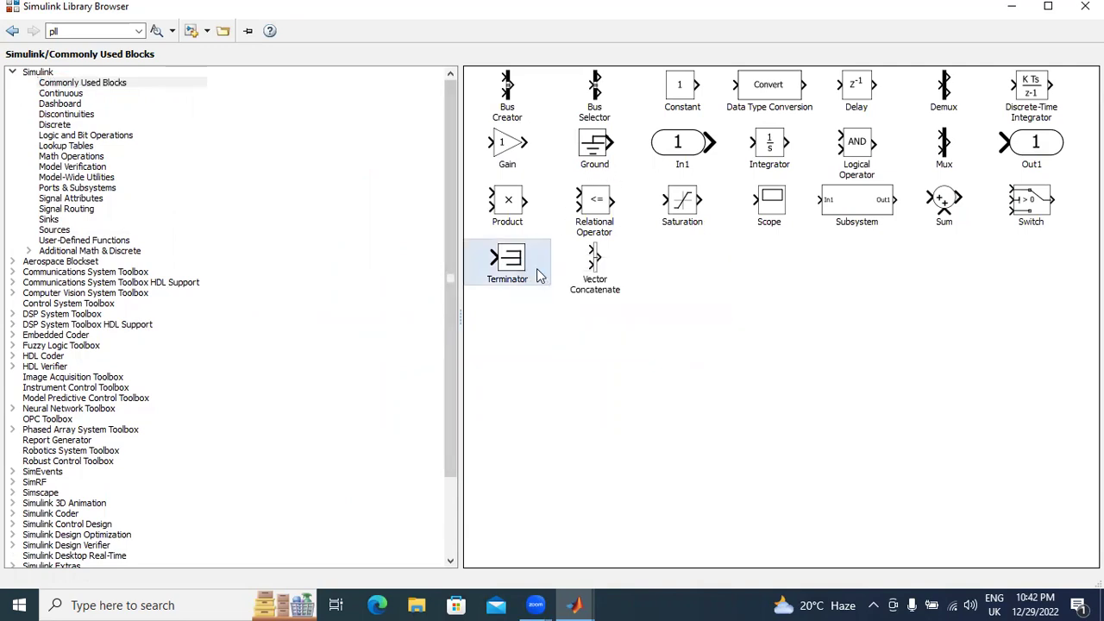
left_click(1009, 9)
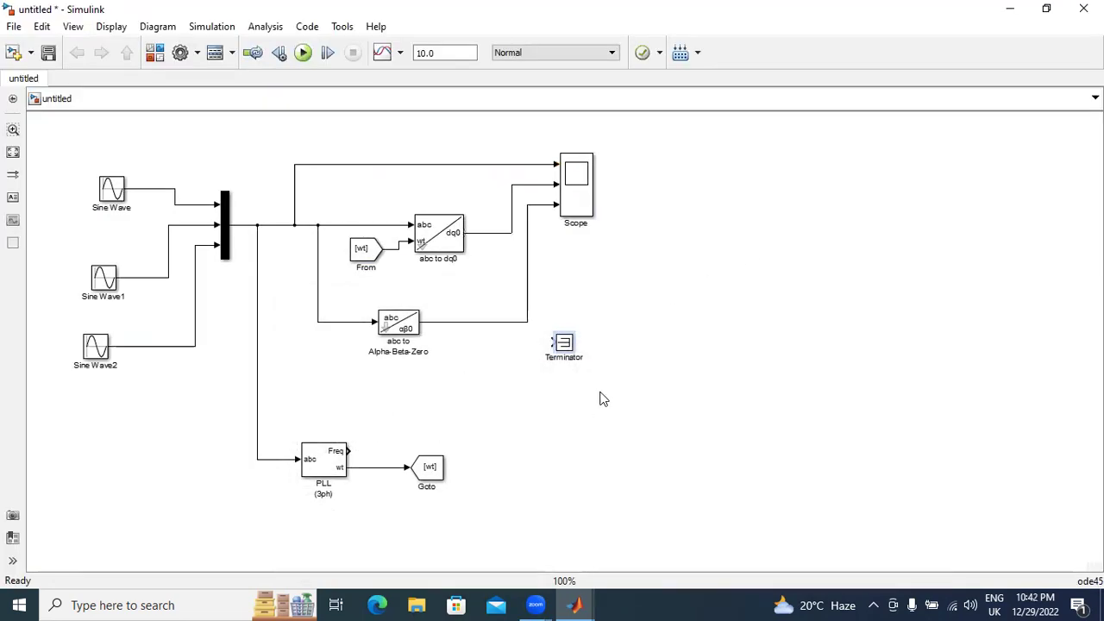
left_click_drag(564, 344, 411, 424)
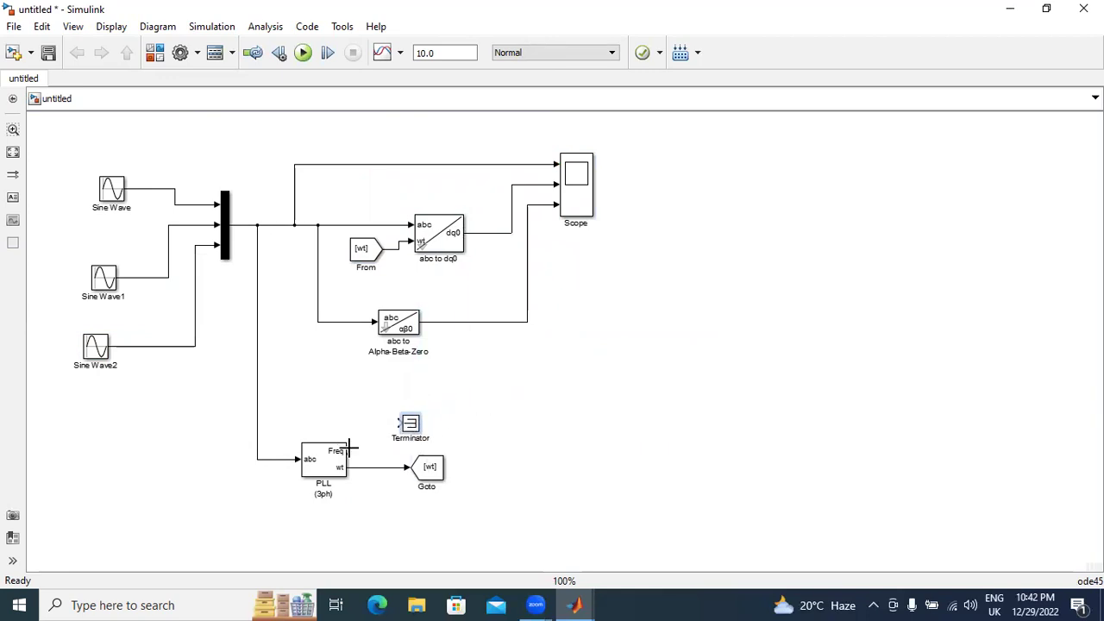
left_click_drag(349, 447, 399, 428)
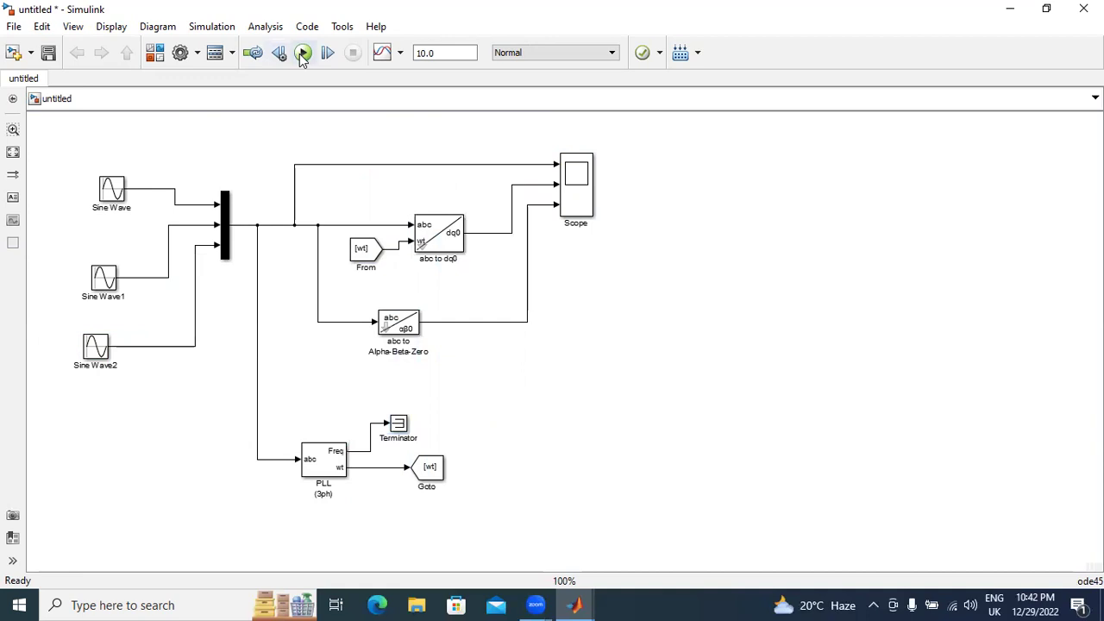
Set the simulation stop time to 1 and run the model.
left_click(443, 57)
type("1")
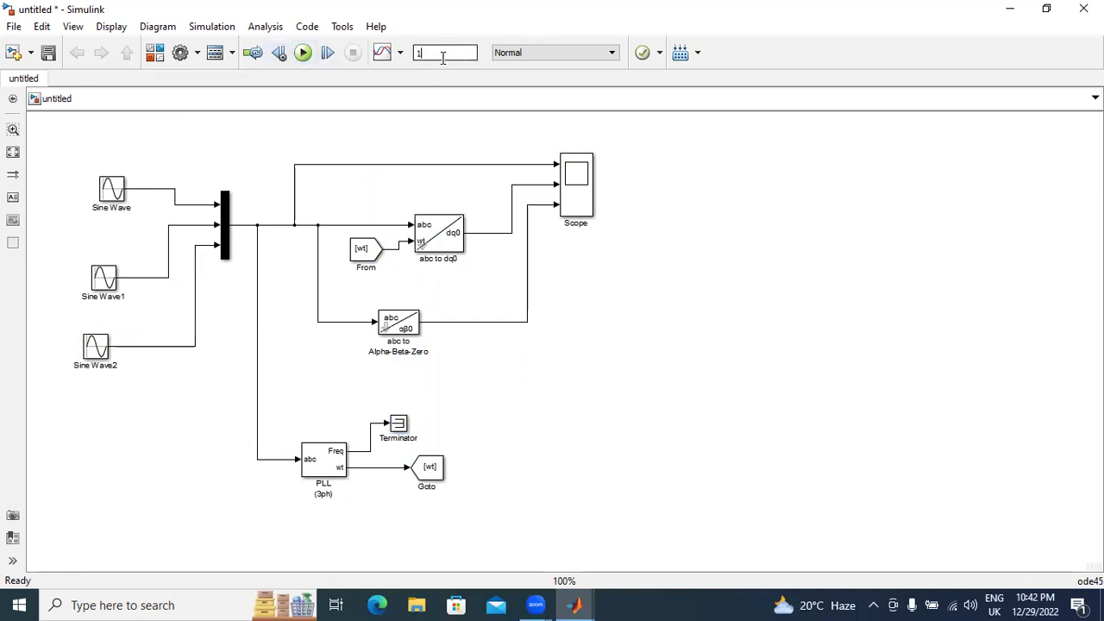
left_click(302, 53)
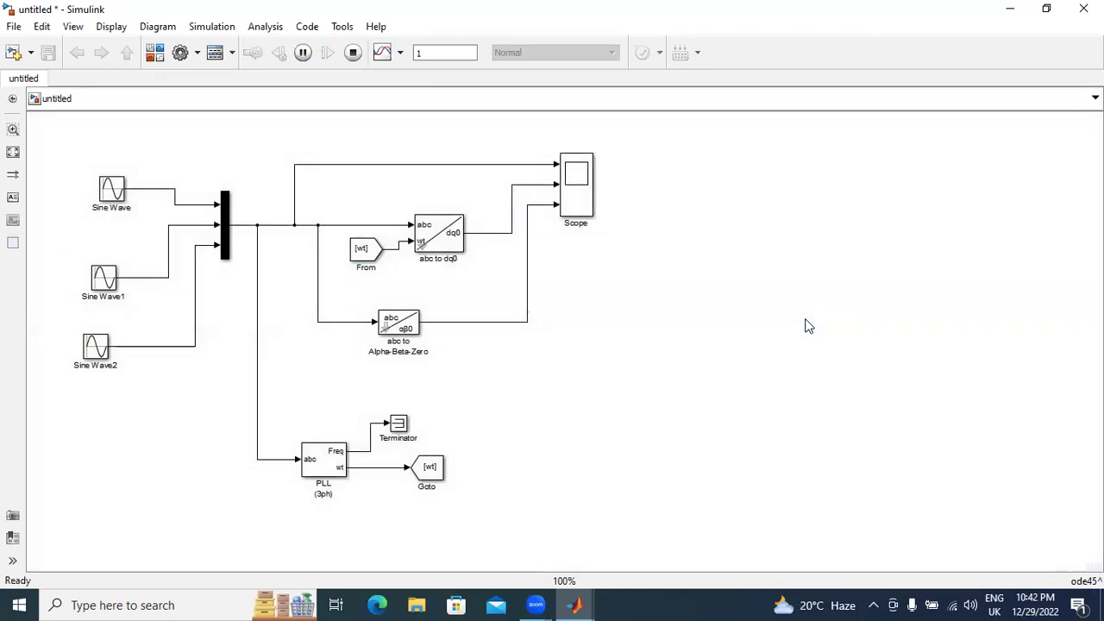
Open the Scope maximized, autoscale it, and zoom the time axis to about 0.09–0.275 s.
double_click(583, 195)
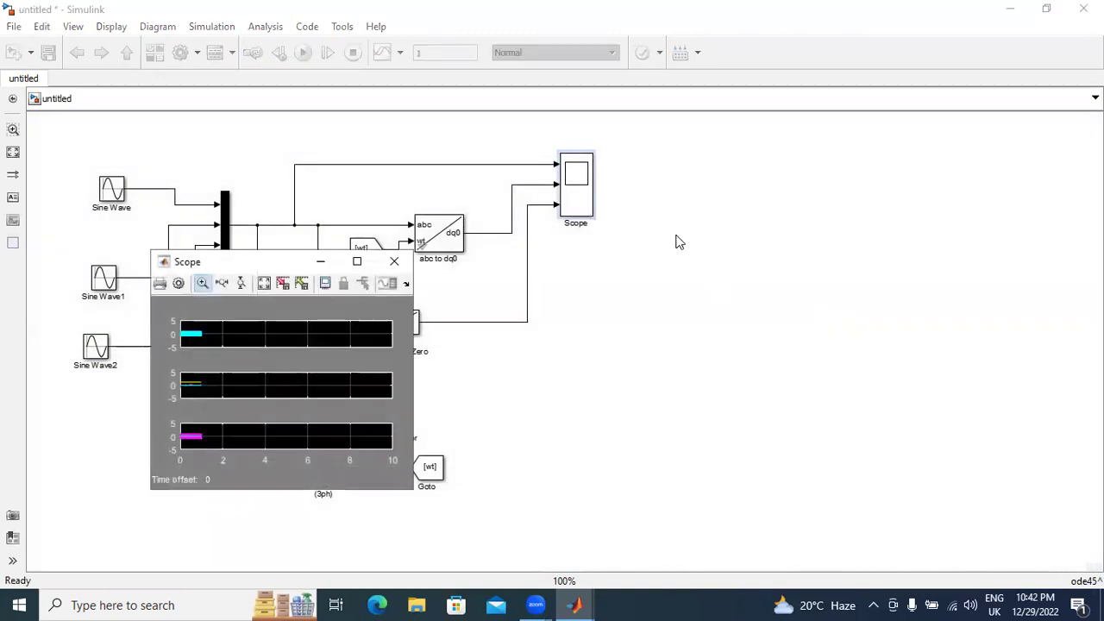
left_click(357, 262)
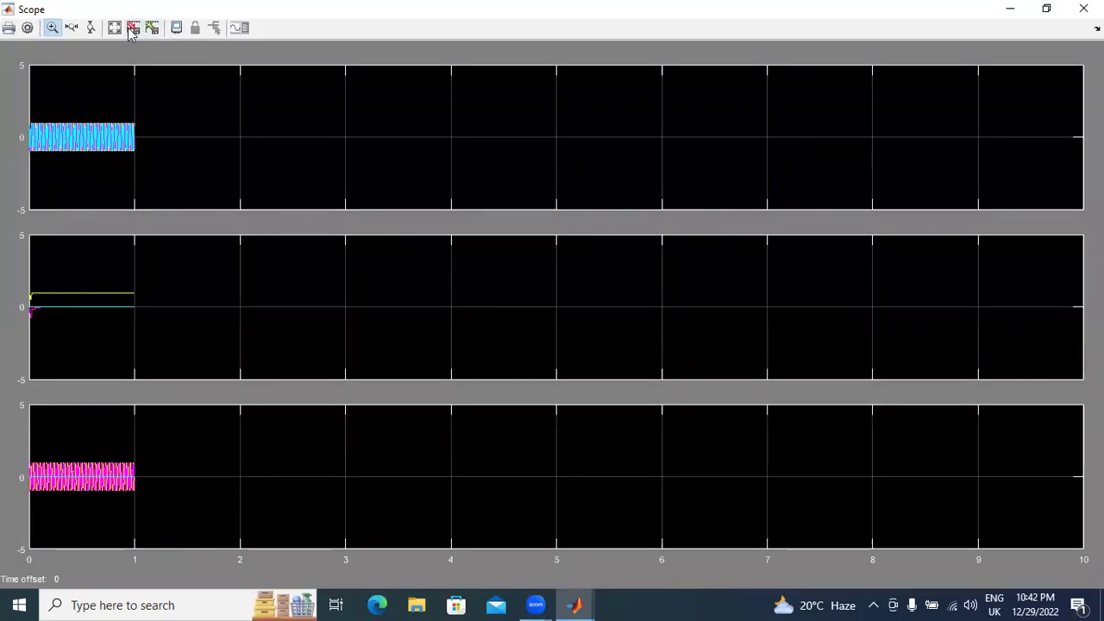
left_click(116, 27)
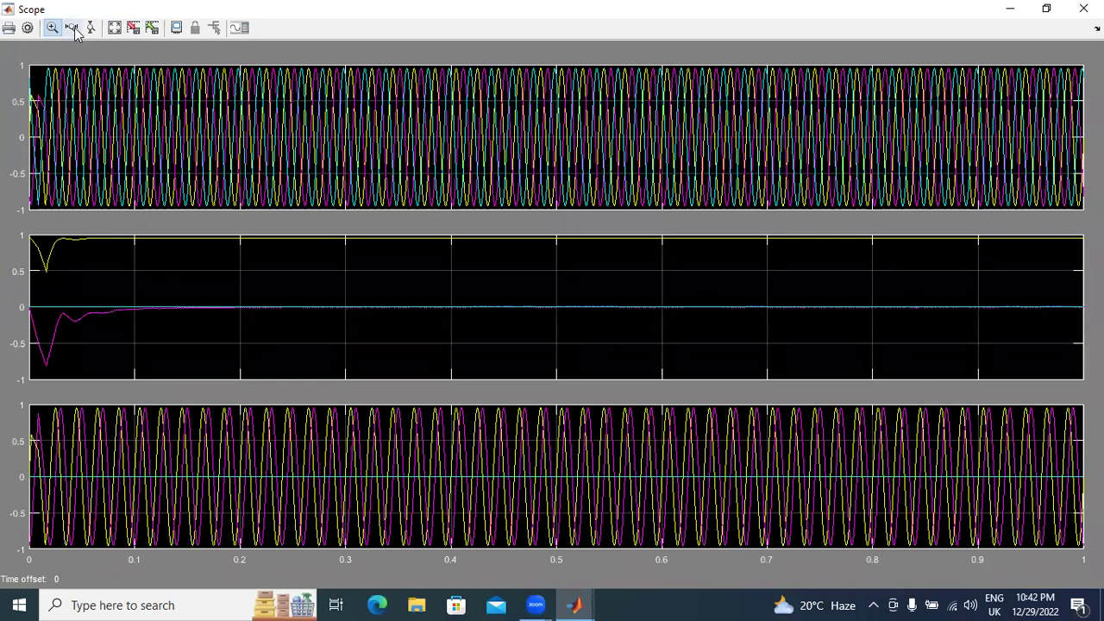
left_click_drag(125, 139, 323, 159)
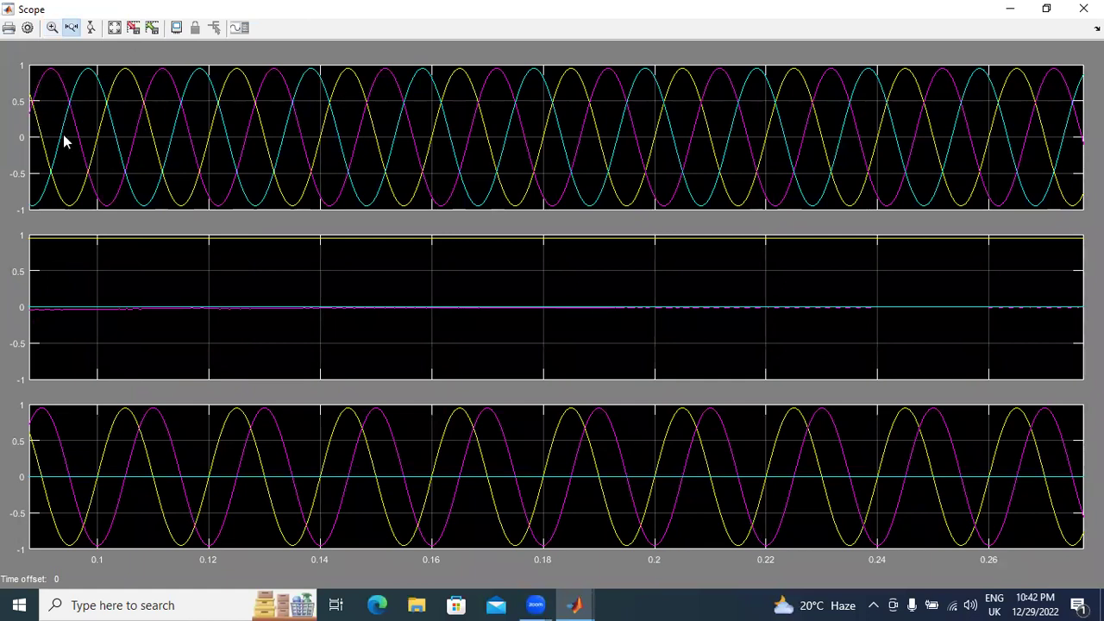
Set the middle Scope axis Y-limits to -5 to 1.5, then minimize the Scope.
right_click(142, 278)
left_click(194, 363)
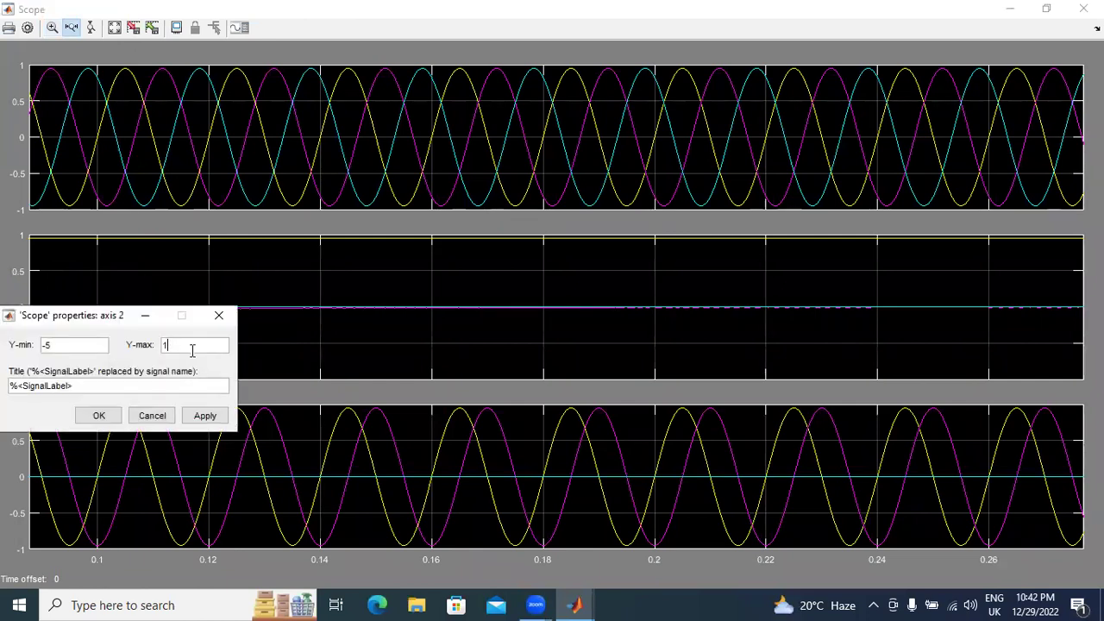
left_click(205, 415)
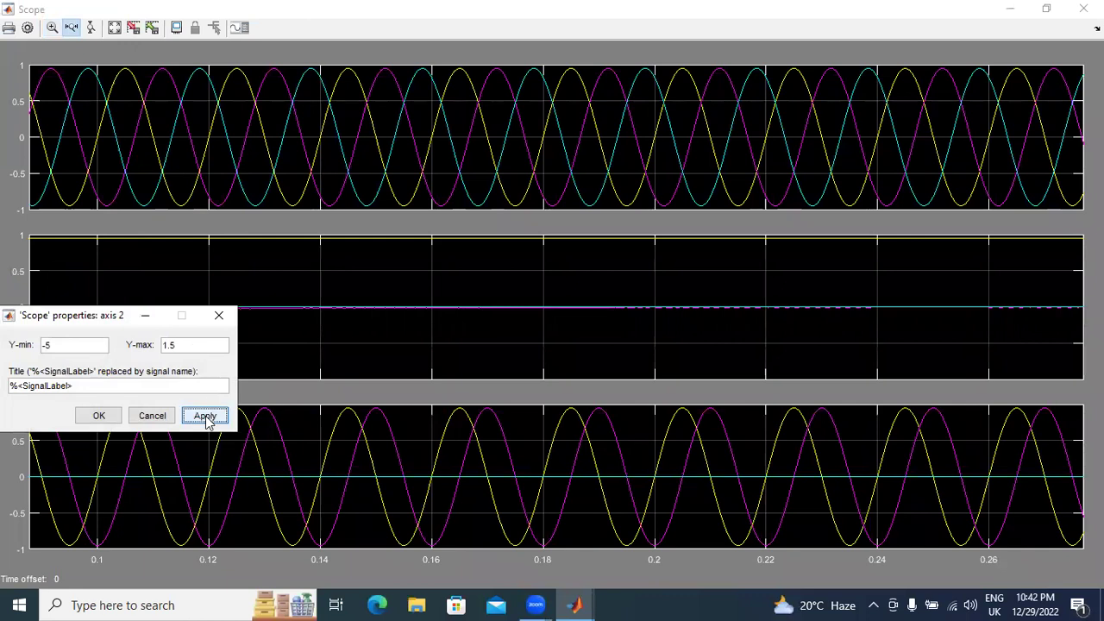
left_click(98, 415)
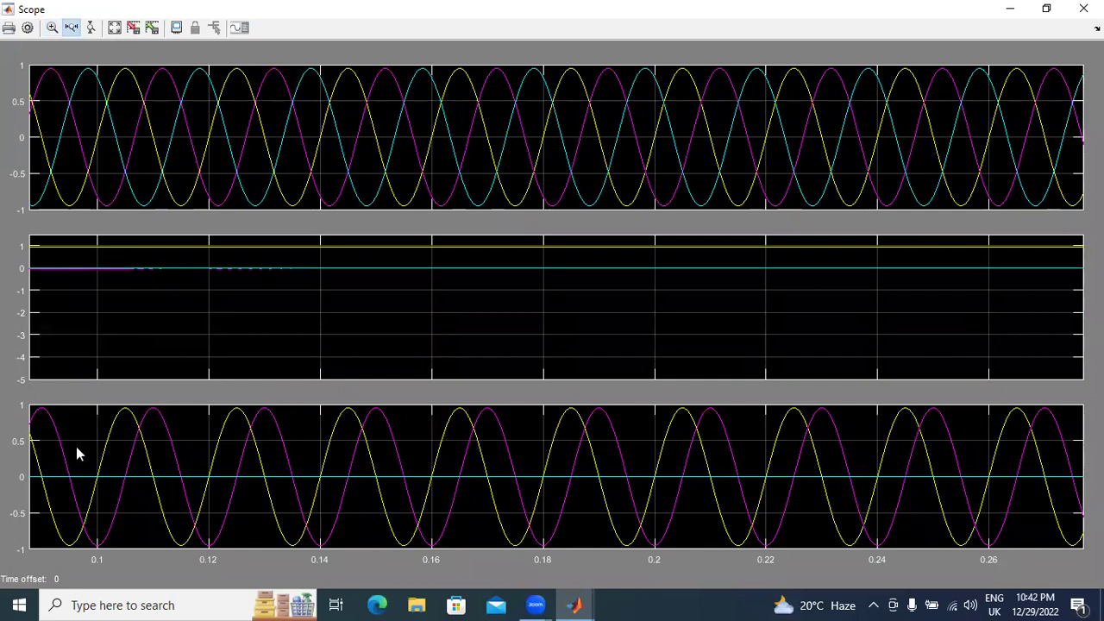
left_click(1009, 10)
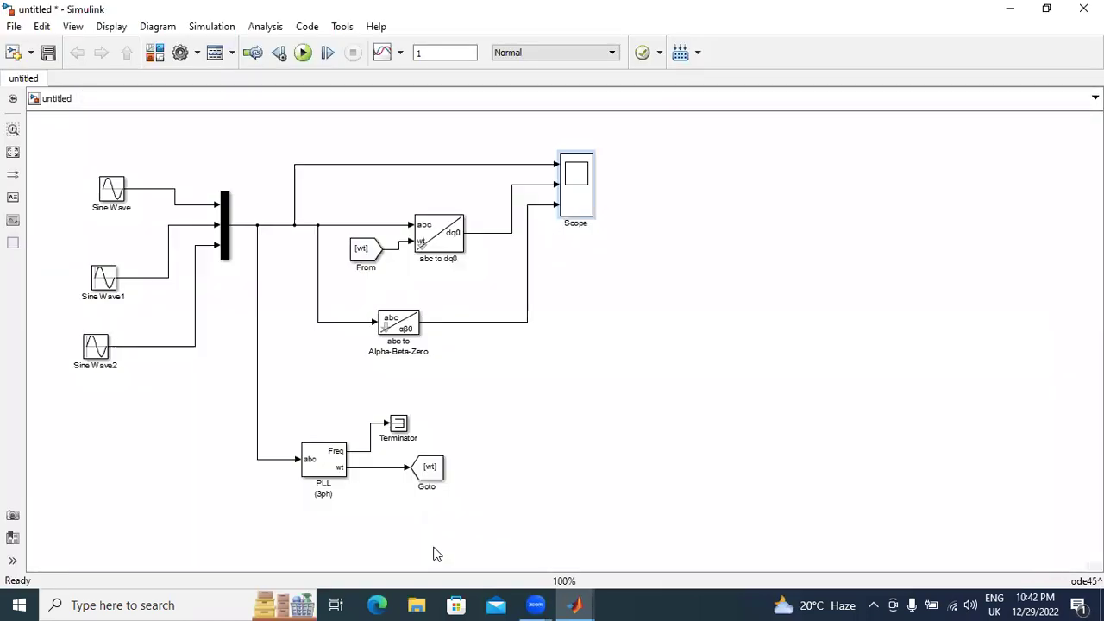
Bring the Scope window back to the front and close it.
left_click(574, 604)
left_click(836, 556)
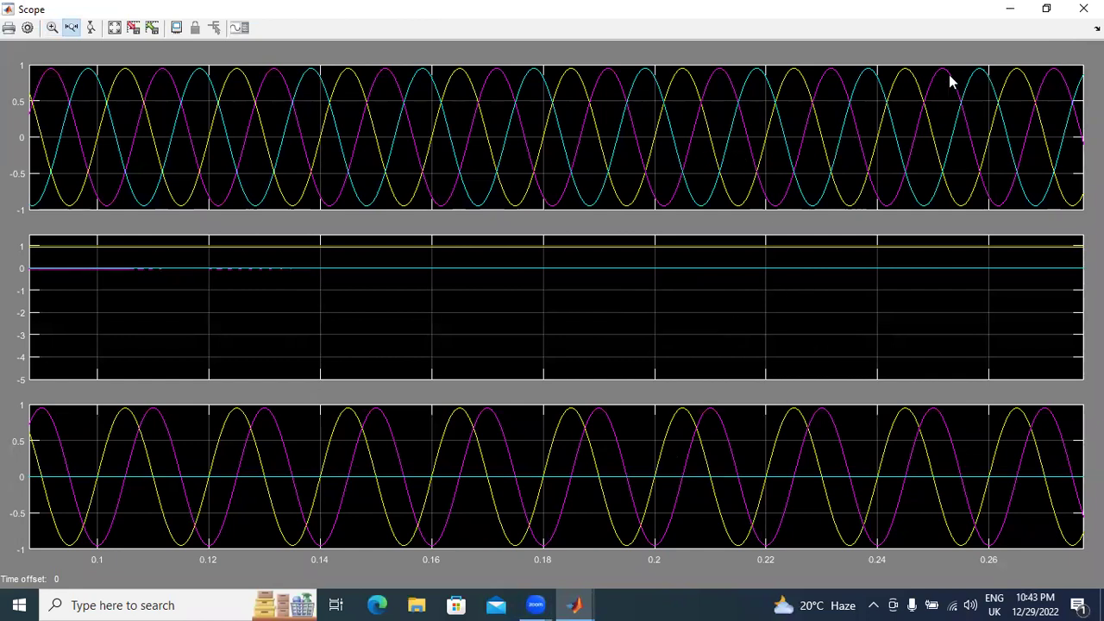
left_click(1083, 8)
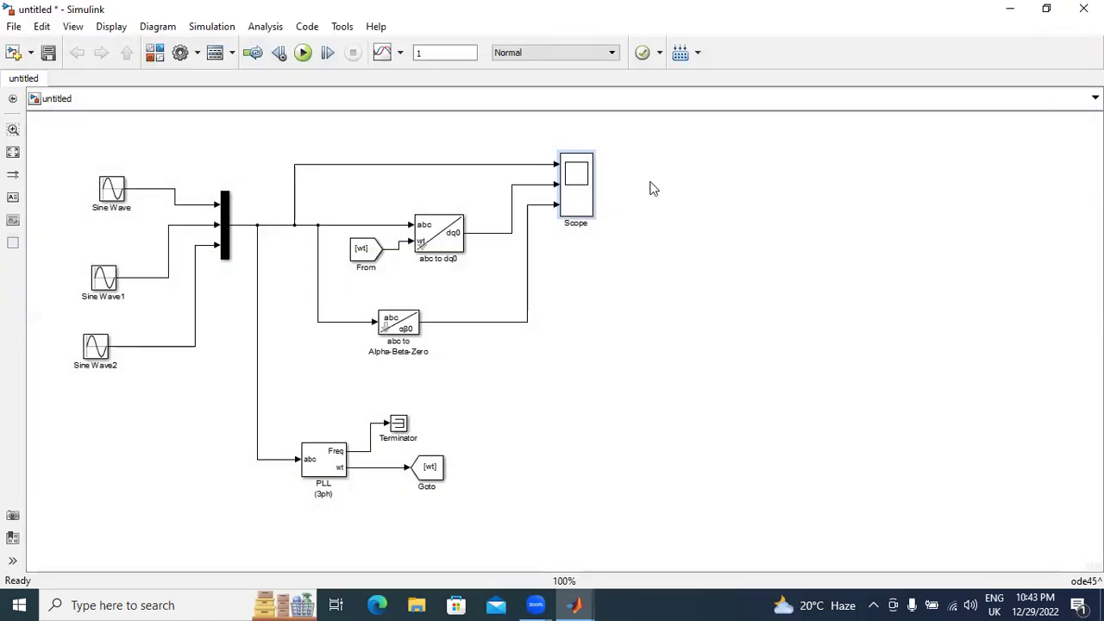
Delete the Scope block with its three input lines and reopen the Library Browser.
left_click_drag(522, 138, 569, 314)
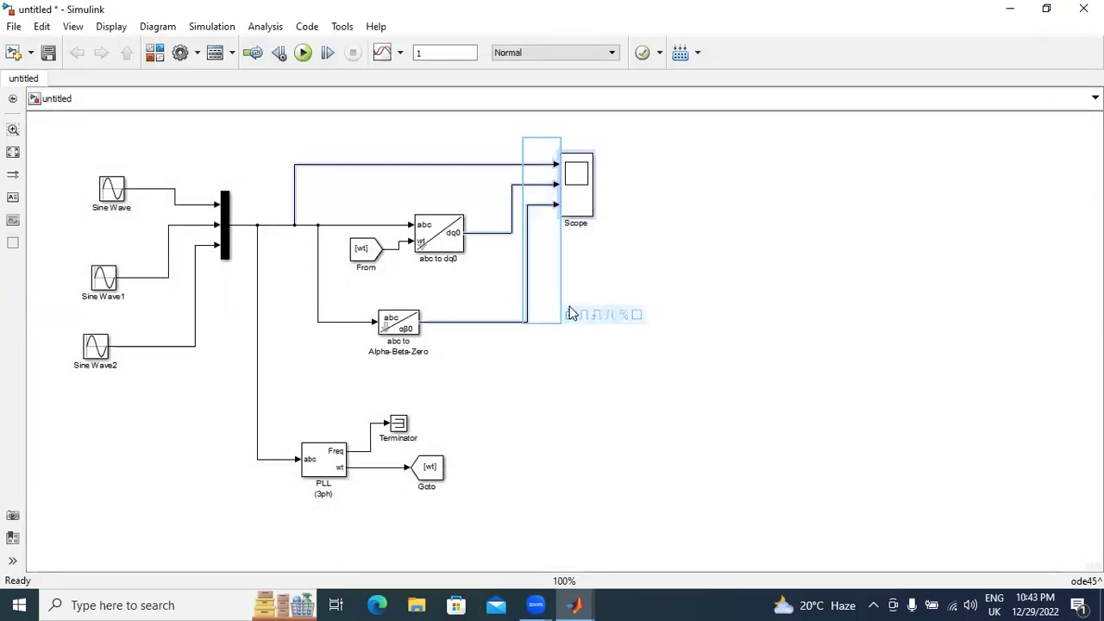
key("Delete")
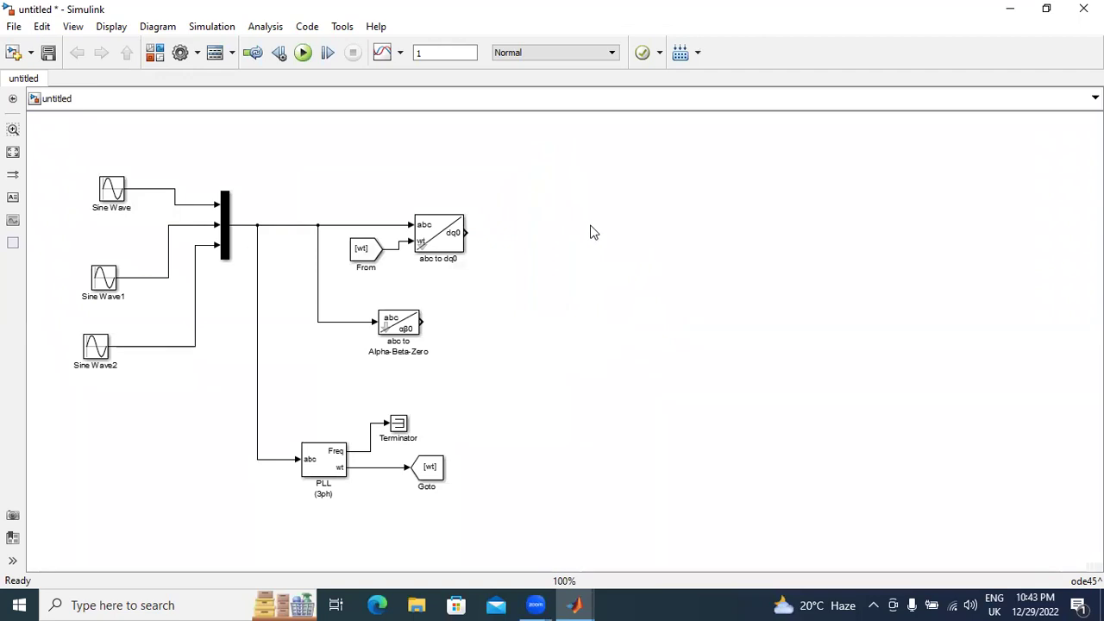
left_click(155, 52)
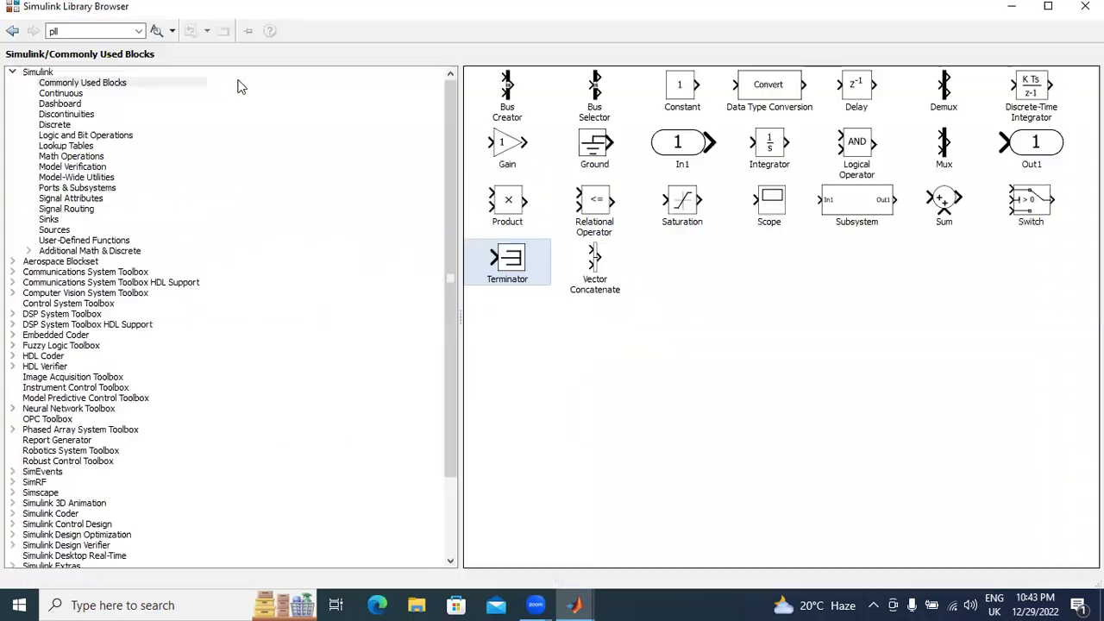
Replace the old 'pll' library search with 'inver'.
double_click(87, 33)
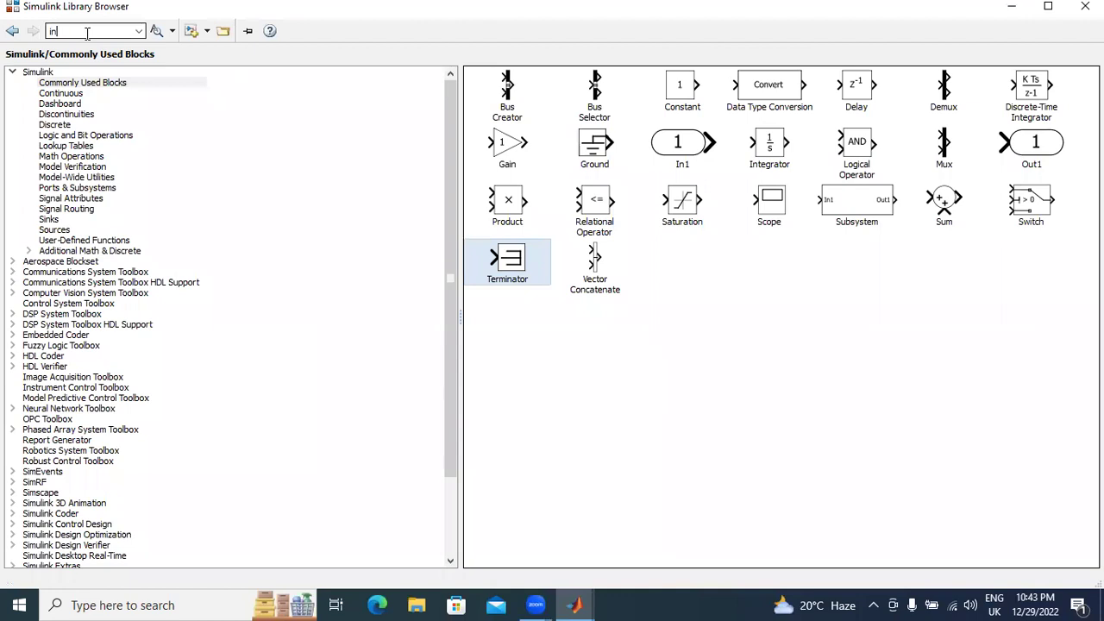
left_click(156, 31)
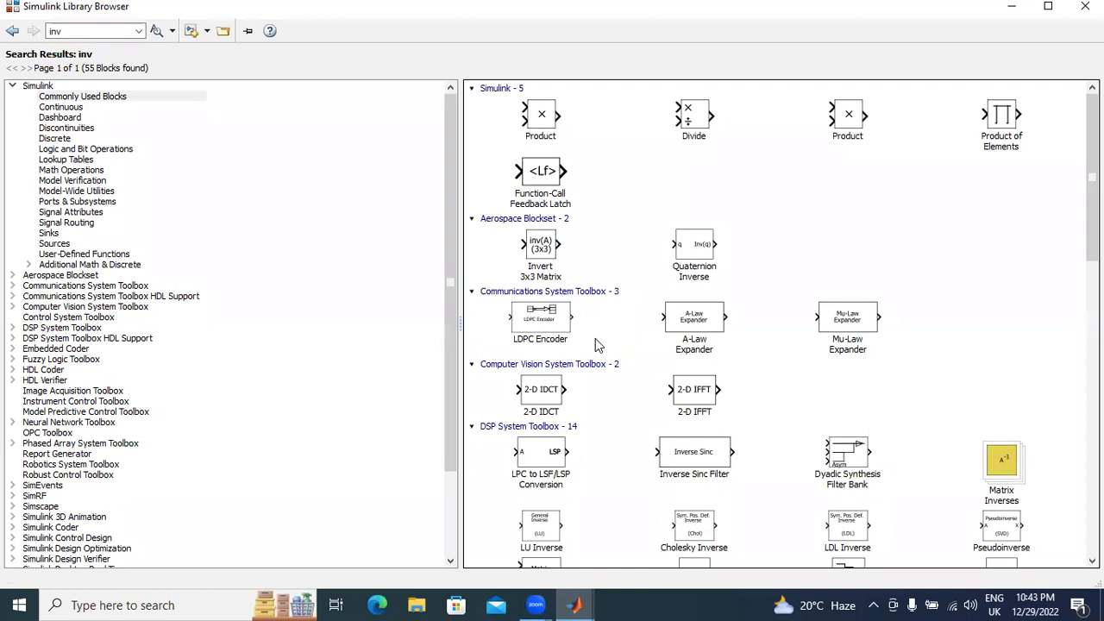
left_click(102, 28)
type("er")
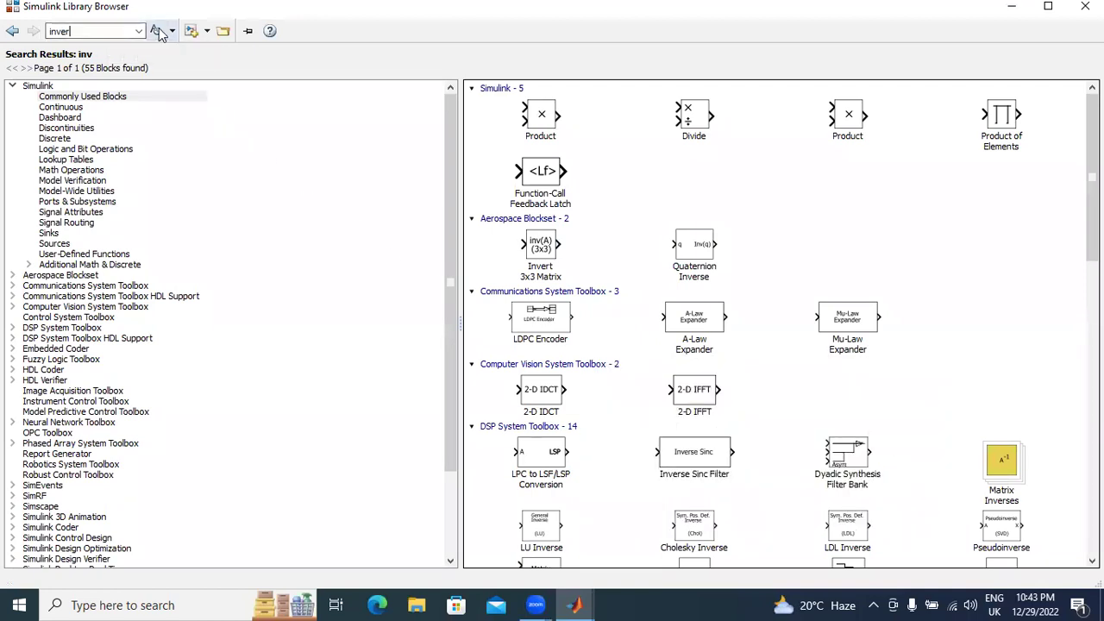
left_click(156, 30)
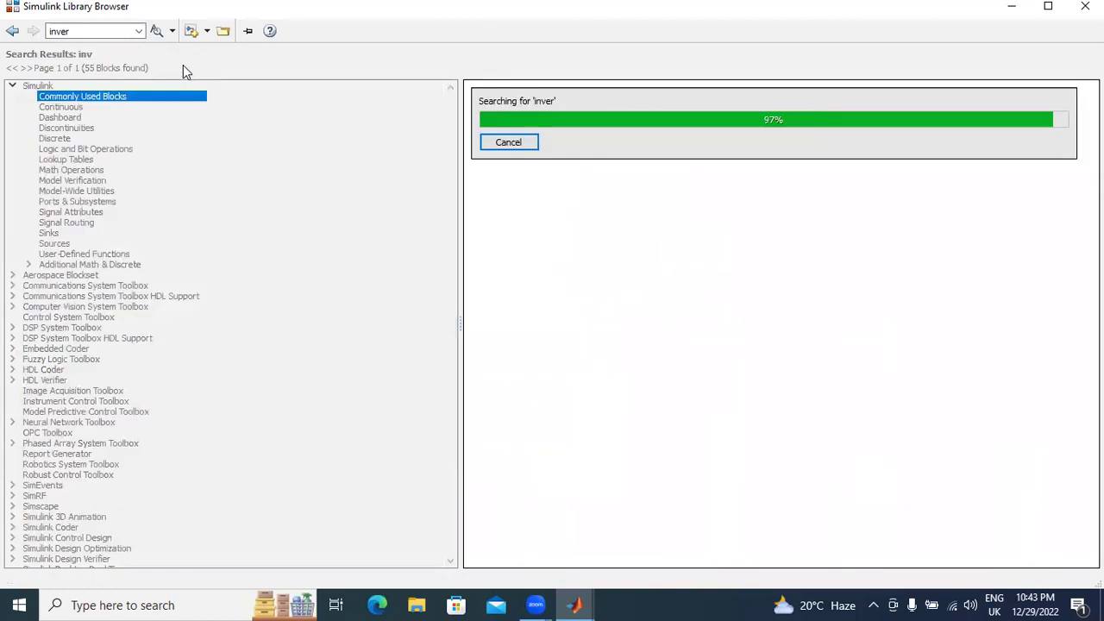
scroll(806, 326, "down", 5)
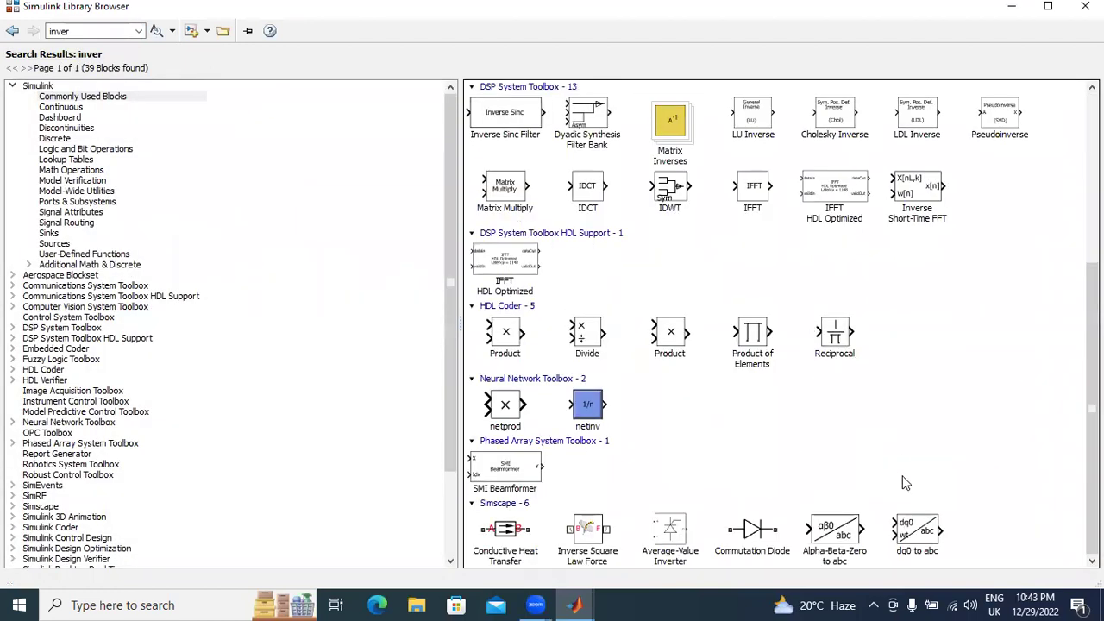
Add the dq0 to abc block from the search results to the model.
left_click(824, 532)
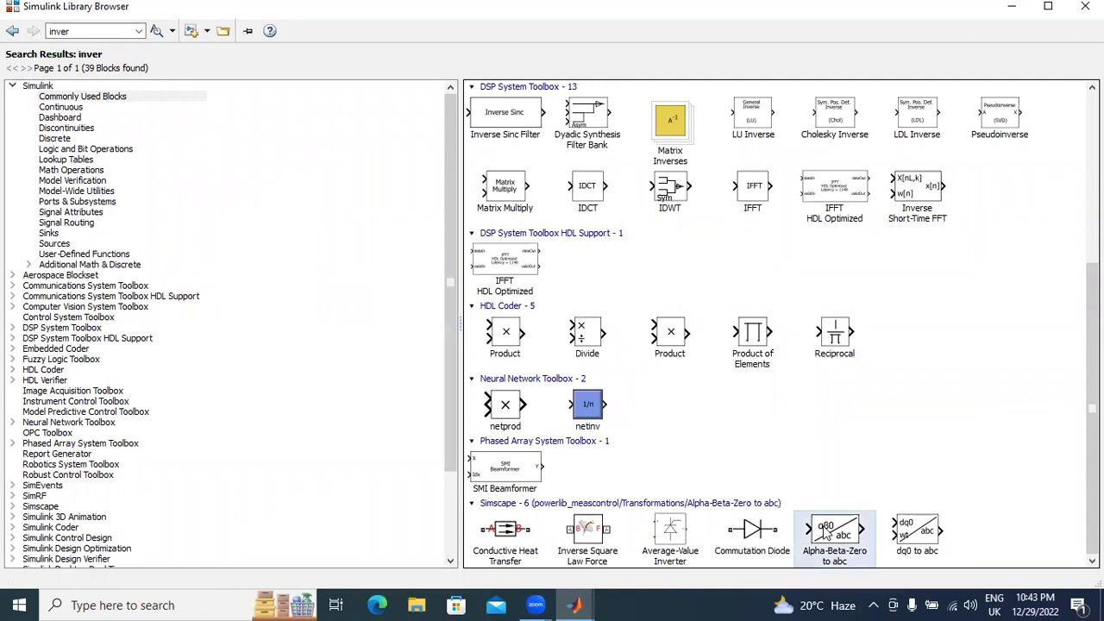
right_click(823, 532)
left_click(819, 535)
left_click(915, 532)
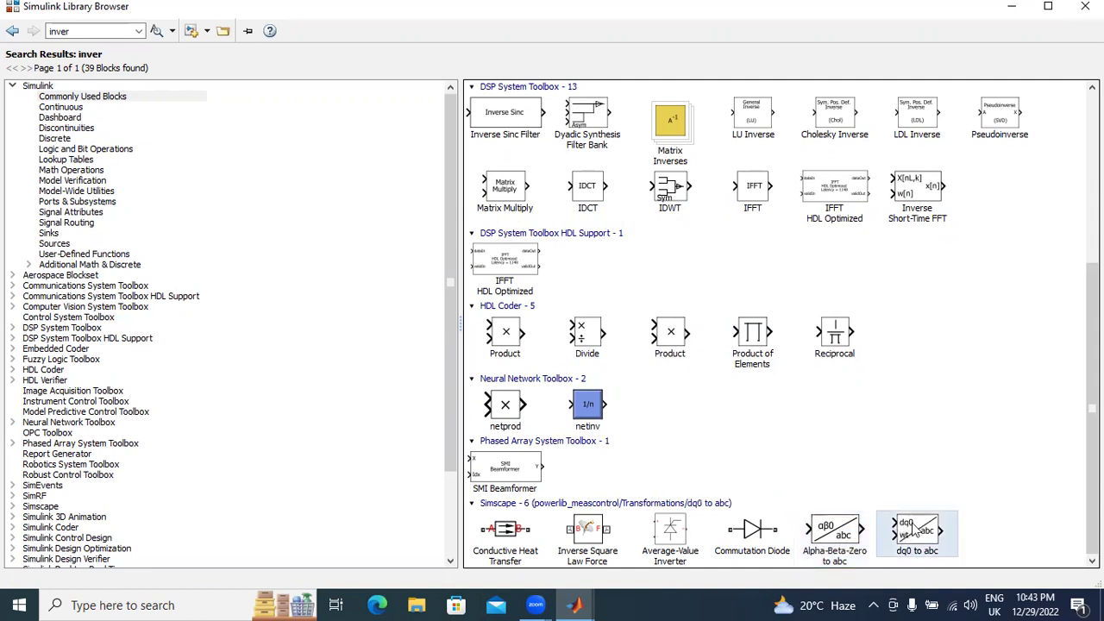
right_click(921, 533)
left_click(924, 535)
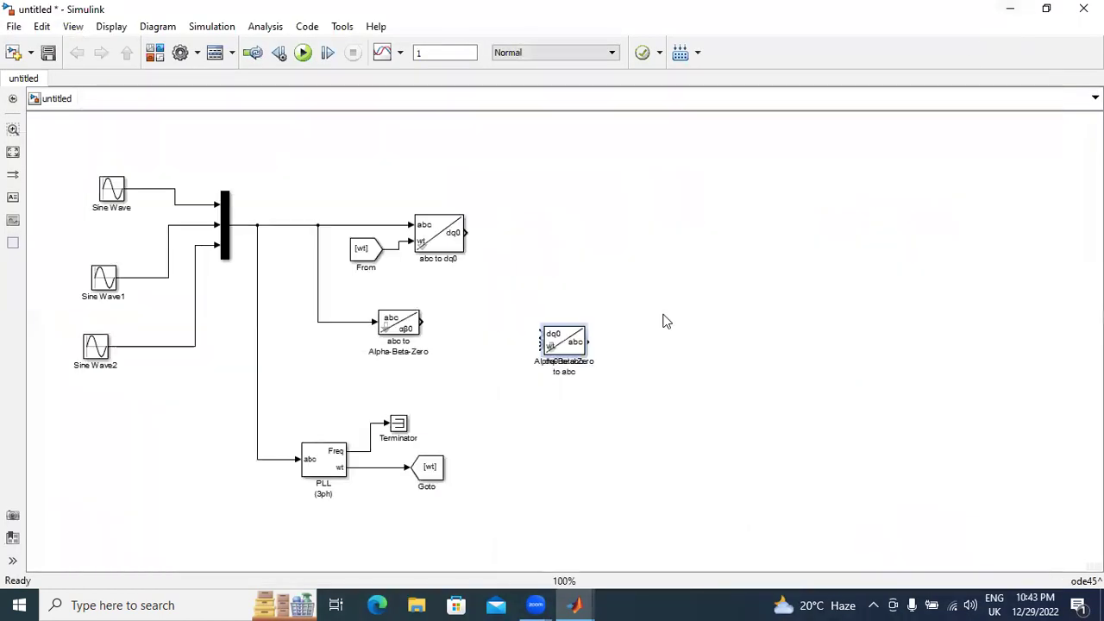
Place dq0 to abc beside abc to dq0 and connect abc to dq0's output into it.
left_click_drag(569, 338, 625, 419)
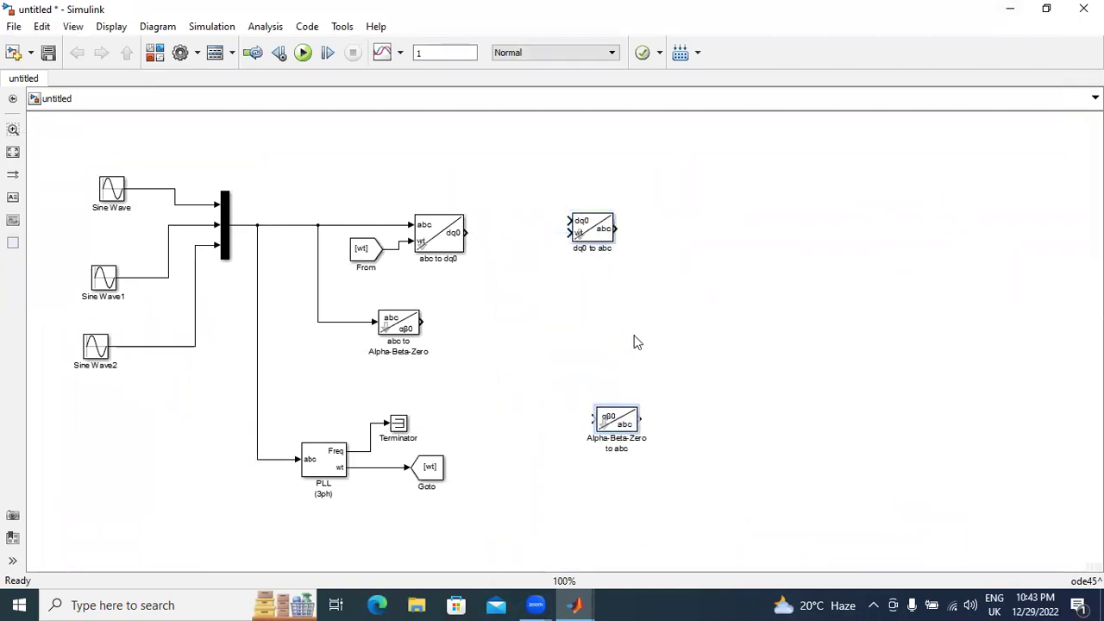
left_click_drag(585, 223, 609, 268)
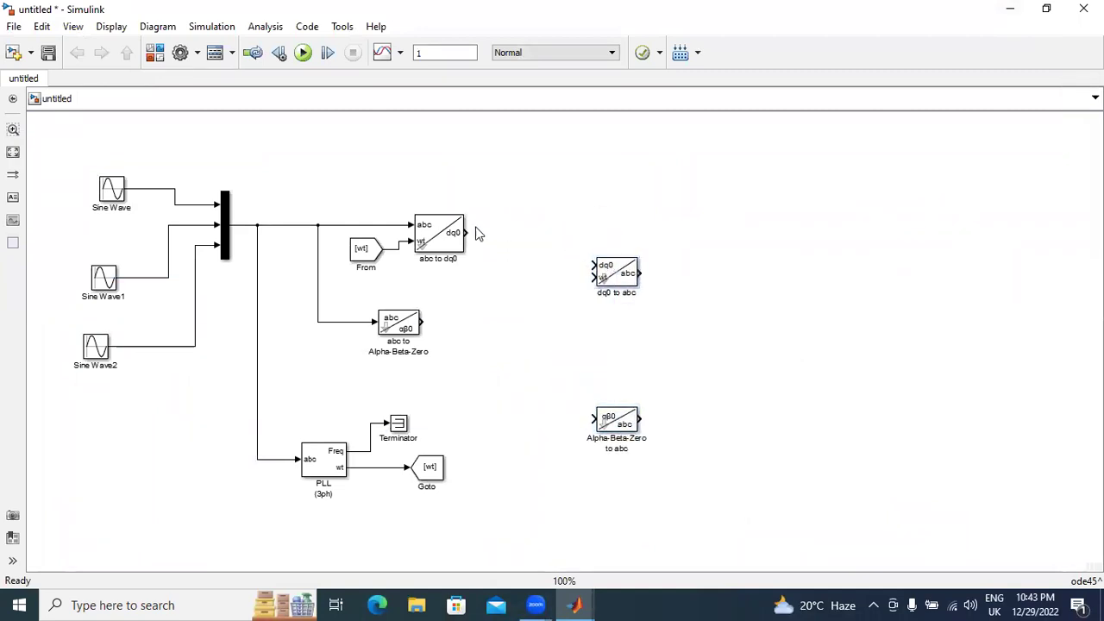
left_click_drag(464, 232, 593, 265)
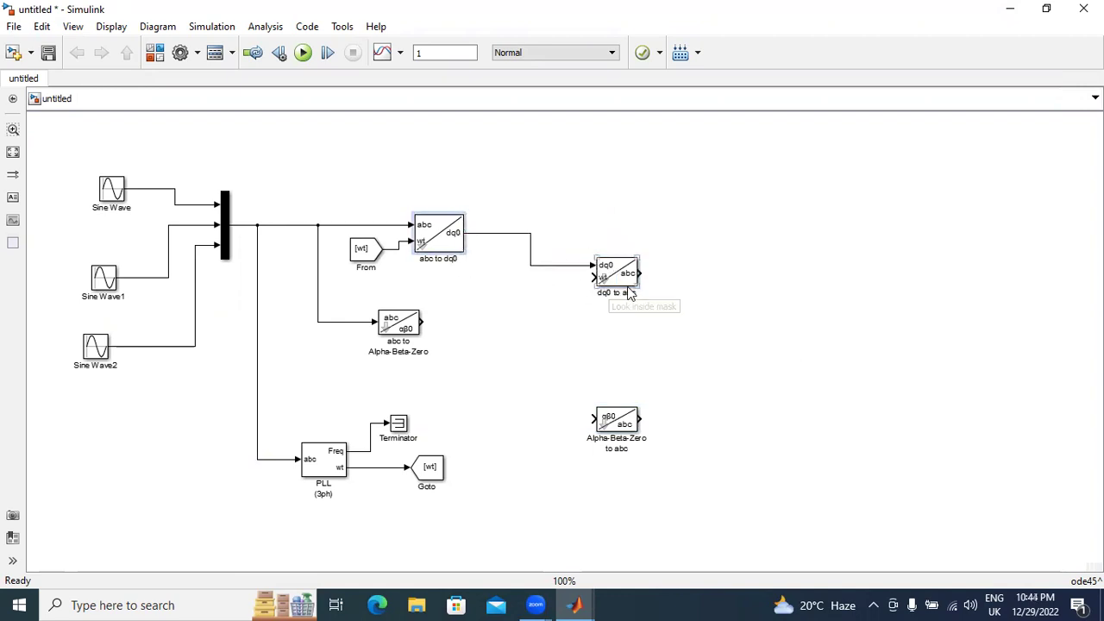
left_click_drag(621, 280, 629, 247)
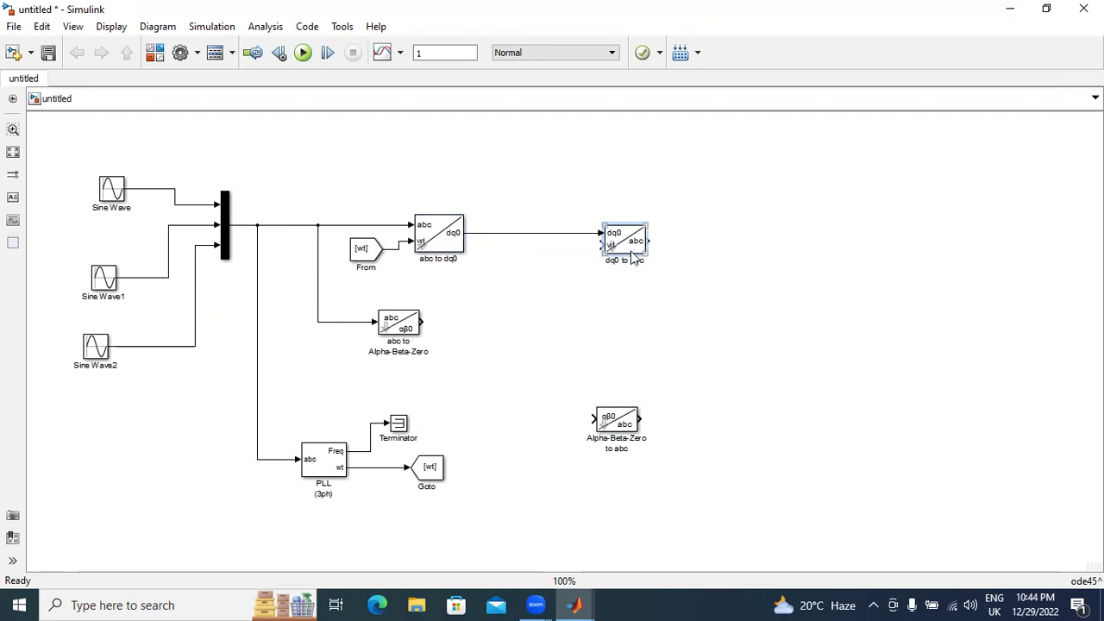
Connect abc to Alpha-Beta-Zero's output to Alpha-Beta-Zero to abc and enlarge that block.
left_click_drag(614, 421, 621, 324)
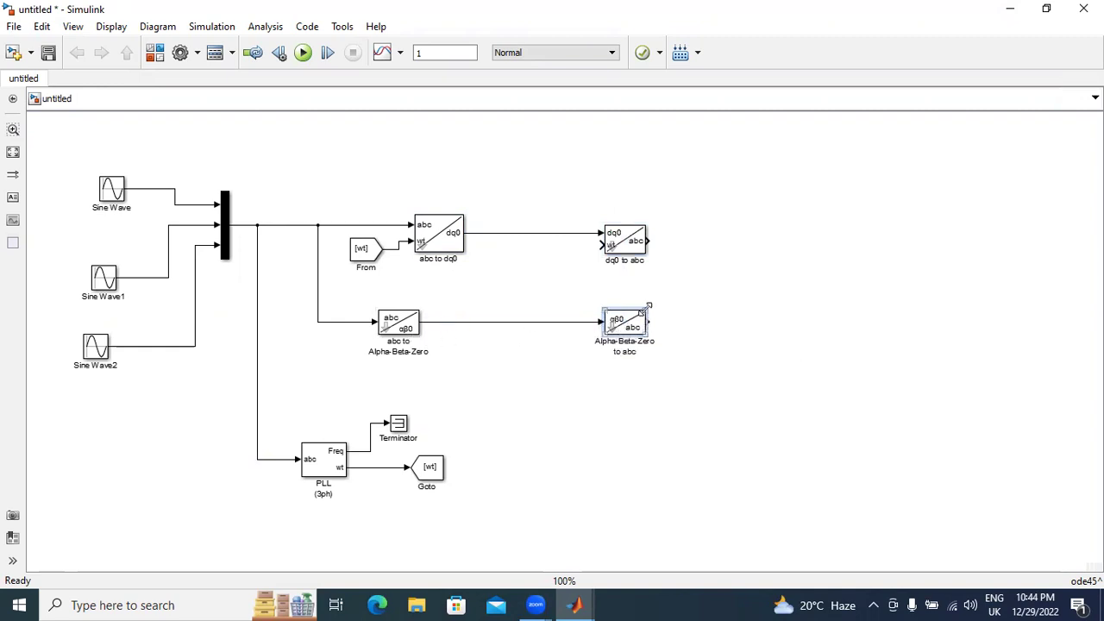
left_click_drag(648, 310, 650, 304)
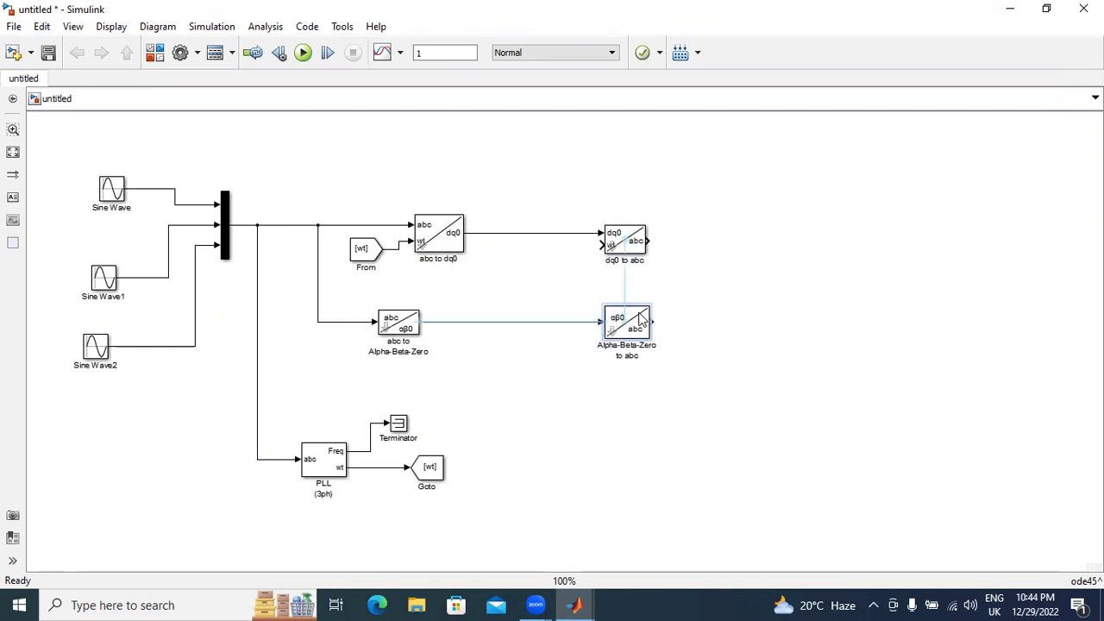
left_click(540, 272)
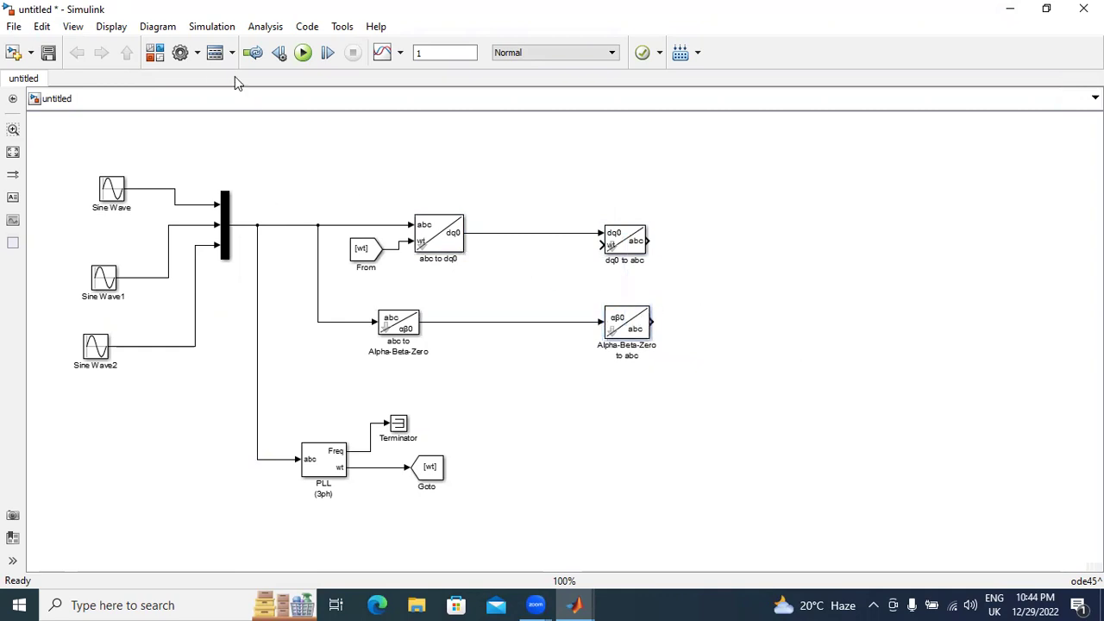
Add a Scope block from Commonly Used Blocks to the model.
left_click(154, 52)
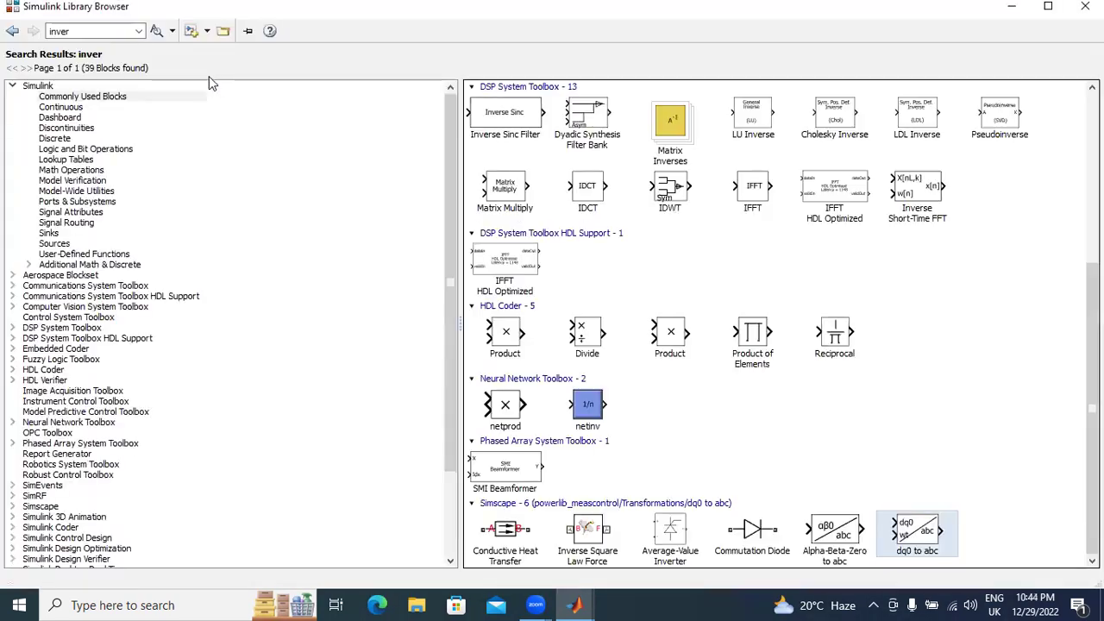
left_click(111, 97)
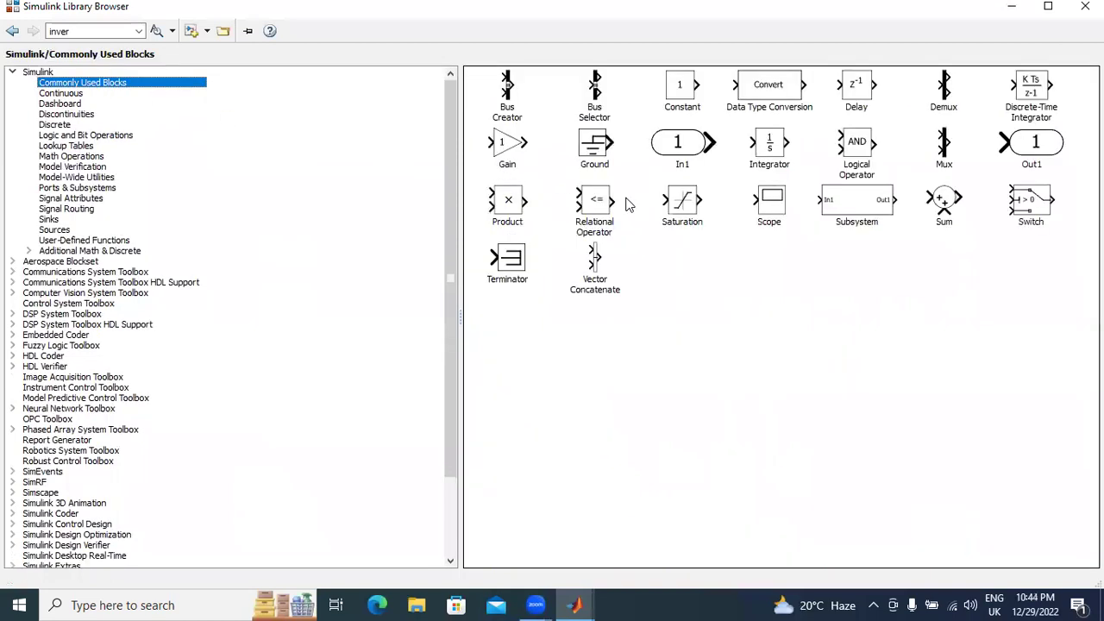
right_click(769, 204)
left_click(789, 215)
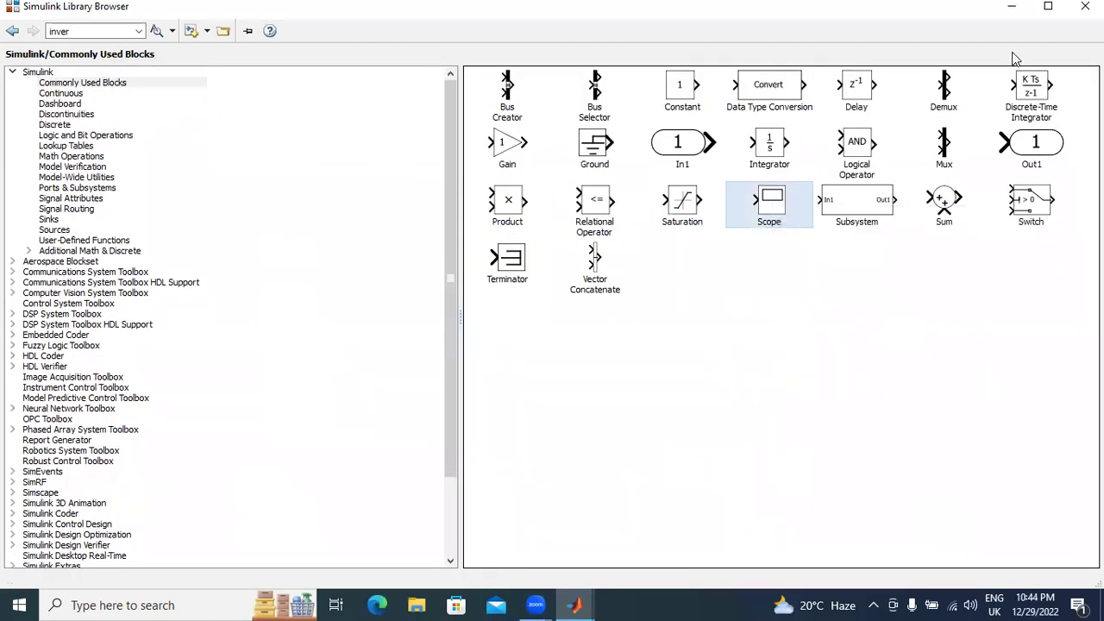
left_click(1011, 7)
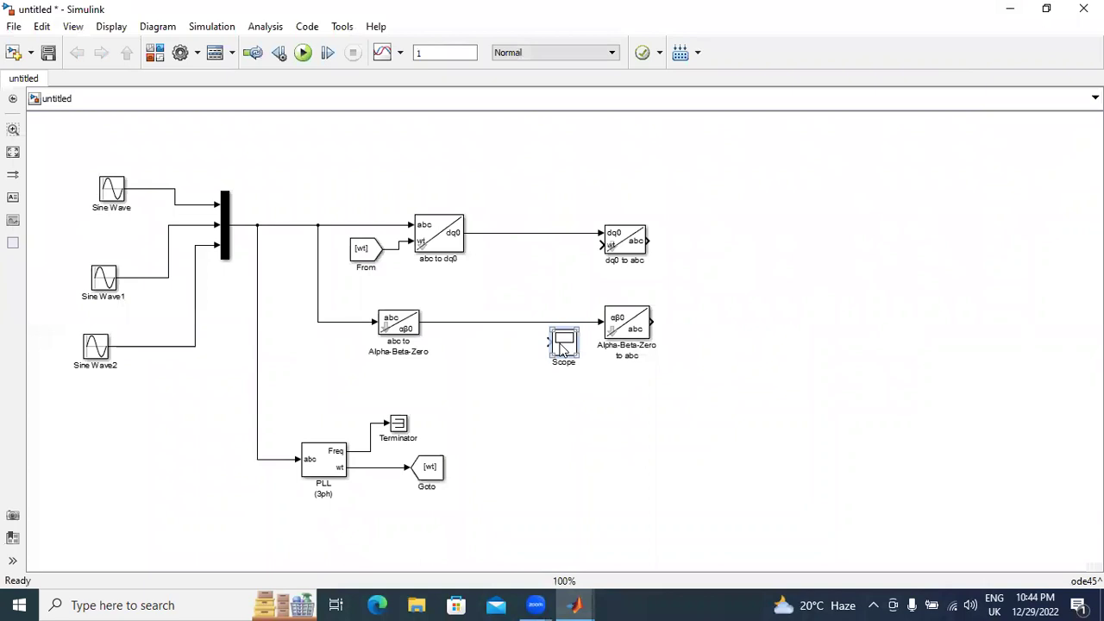
Set the new Scope's Number of axes to 5.
double_click(561, 348)
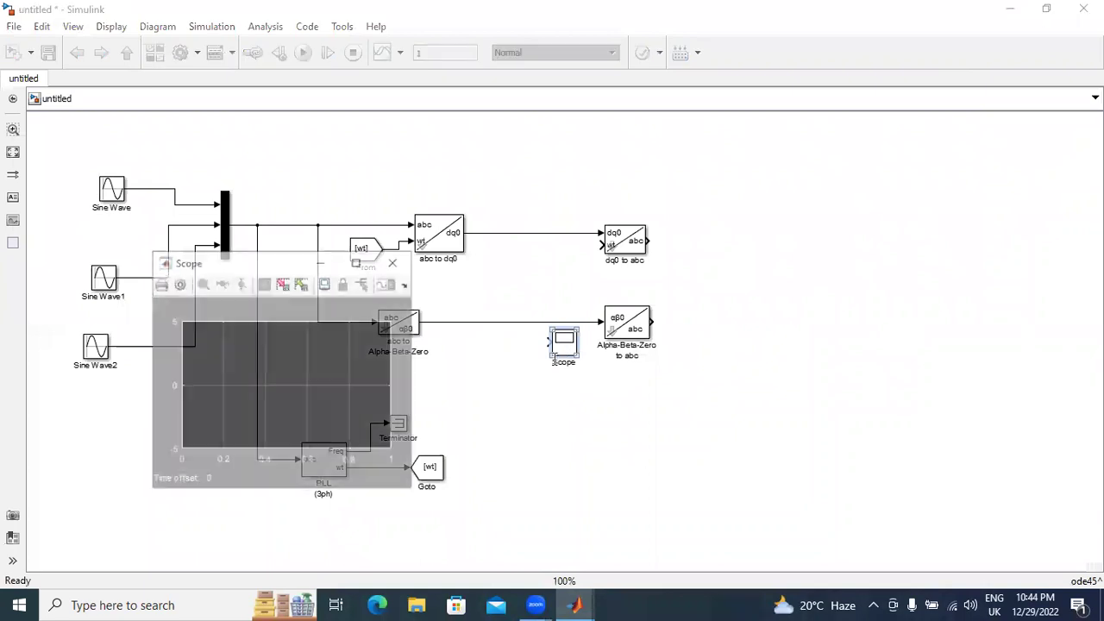
left_click(178, 284)
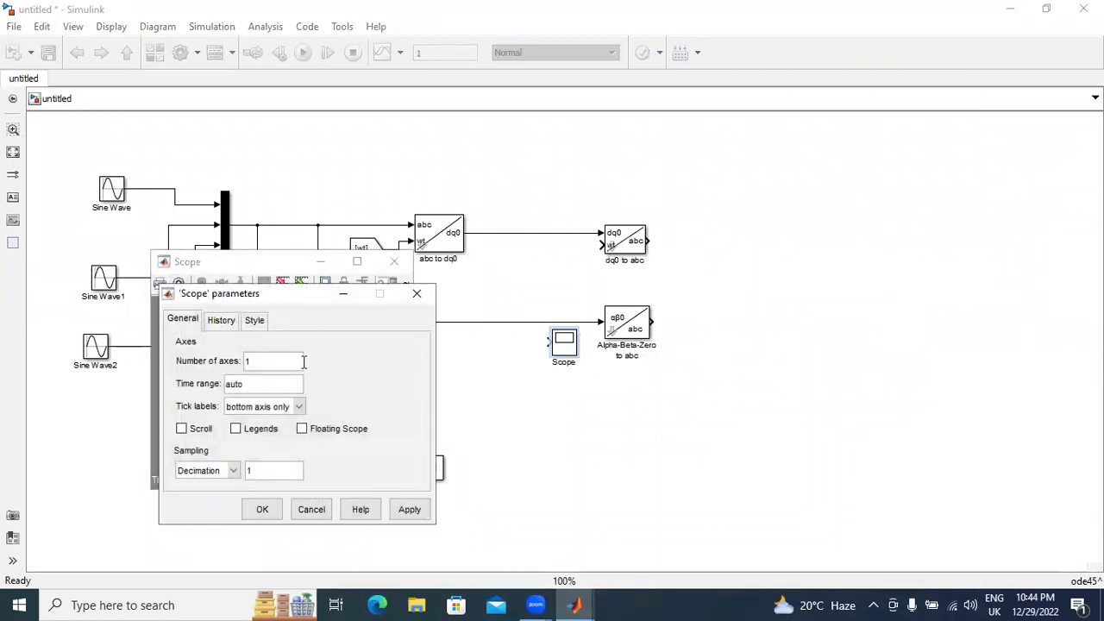
type("5")
left_click(409, 509)
left_click(256, 510)
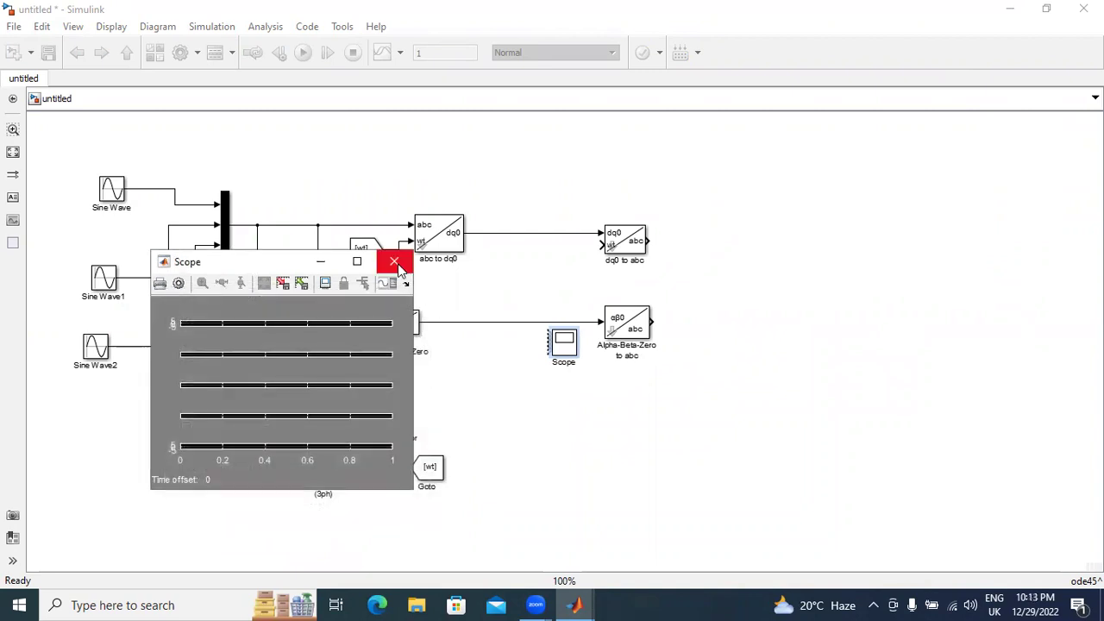
left_click(398, 267)
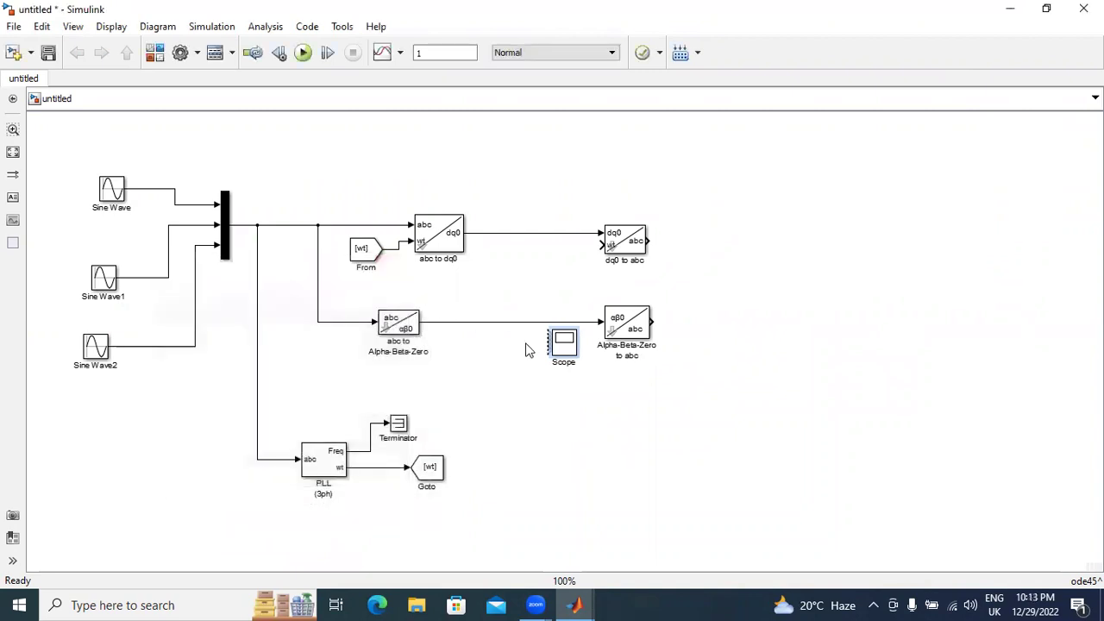
Move the Scope right, feed dq0 to abc's wt from a copied From block, and enlarge the Scope.
left_click_drag(562, 345, 813, 245)
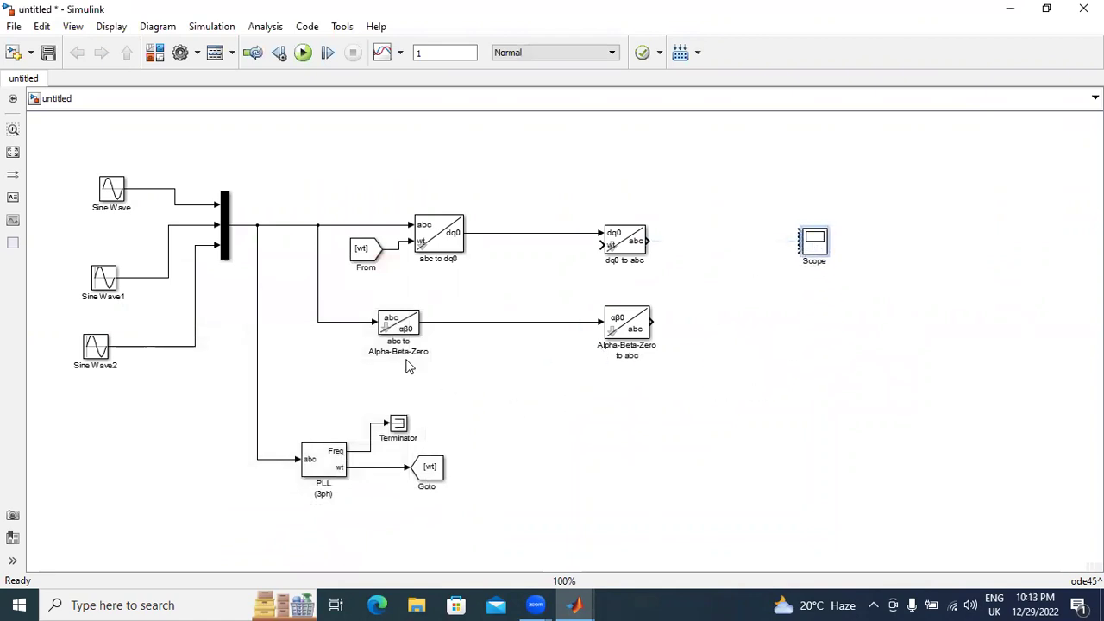
left_click(369, 248)
left_click_drag(367, 250, 603, 246)
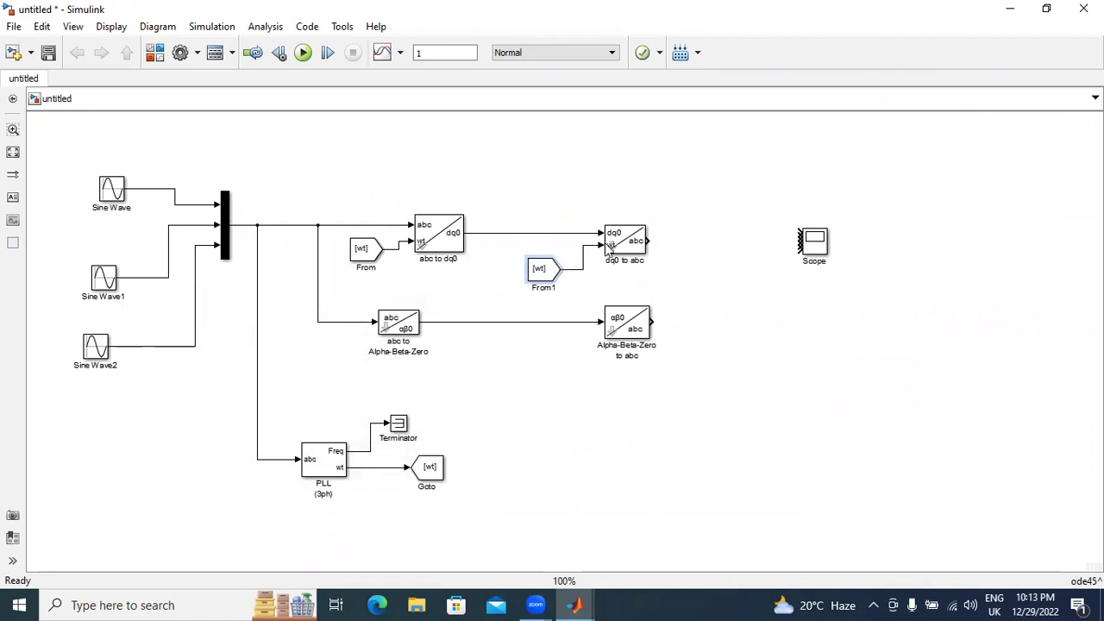
left_click_drag(827, 226, 841, 178)
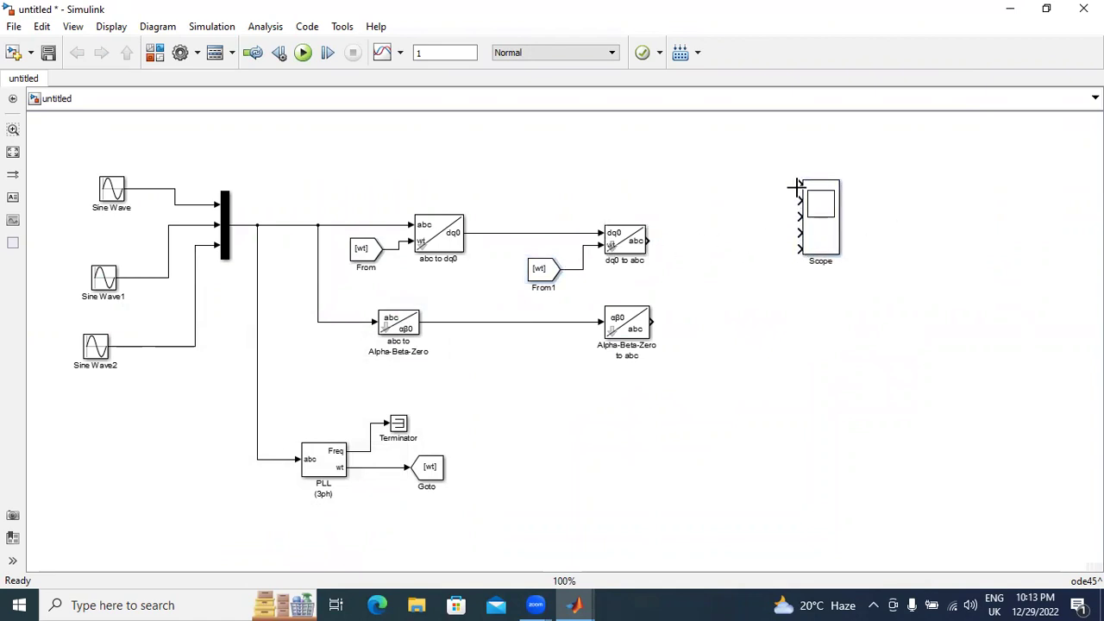
Wire input signal, abc to dq0, Alpha-Beta-Zero, dq0 to abc and Alpha-Beta-Zero to abc outputs to the Scope, then run.
left_click_drag(799, 184, 293, 225)
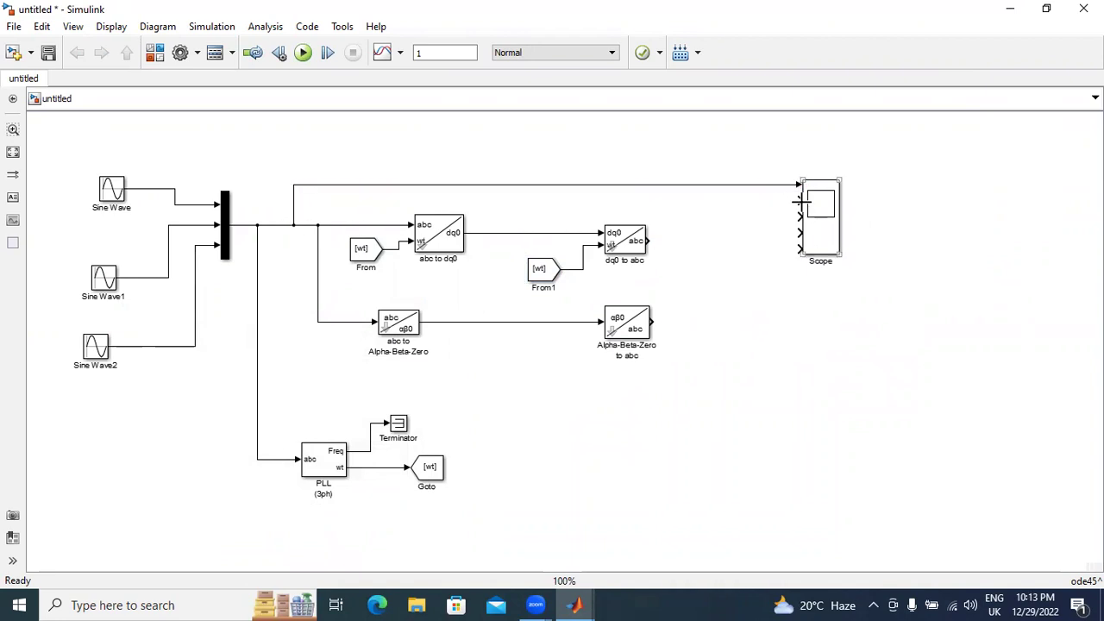
left_click_drag(799, 200, 494, 233)
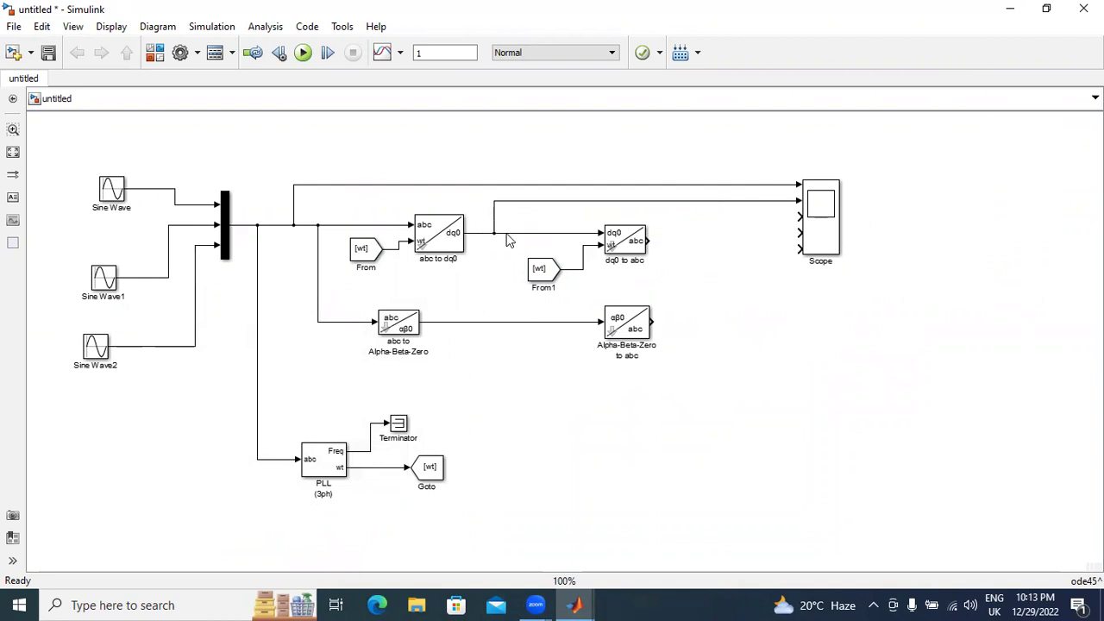
left_click_drag(799, 215, 462, 321)
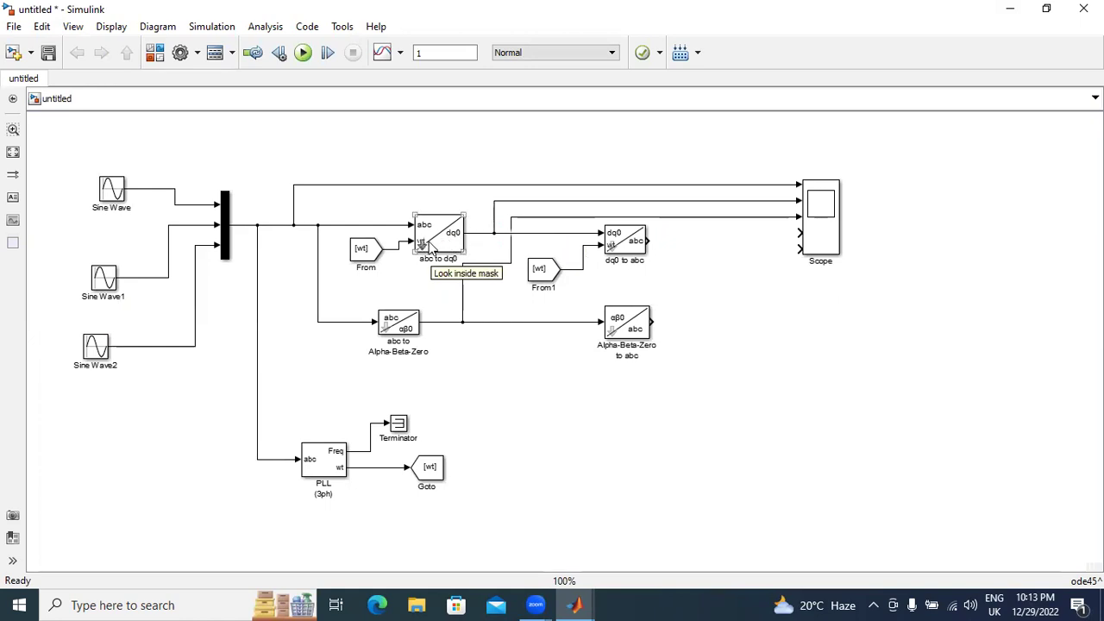
mouse_move(457, 318)
left_mouse_down()
mouse_move(506, 309)
mouse_move(461, 322)
left_mouse_up()
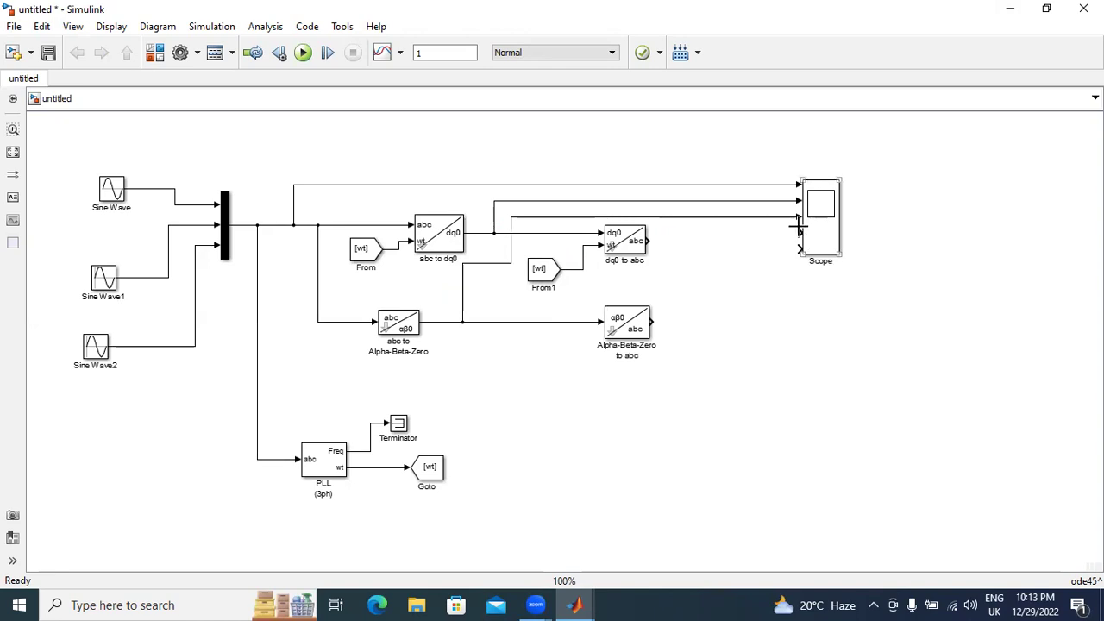
left_click_drag(797, 231, 649, 241)
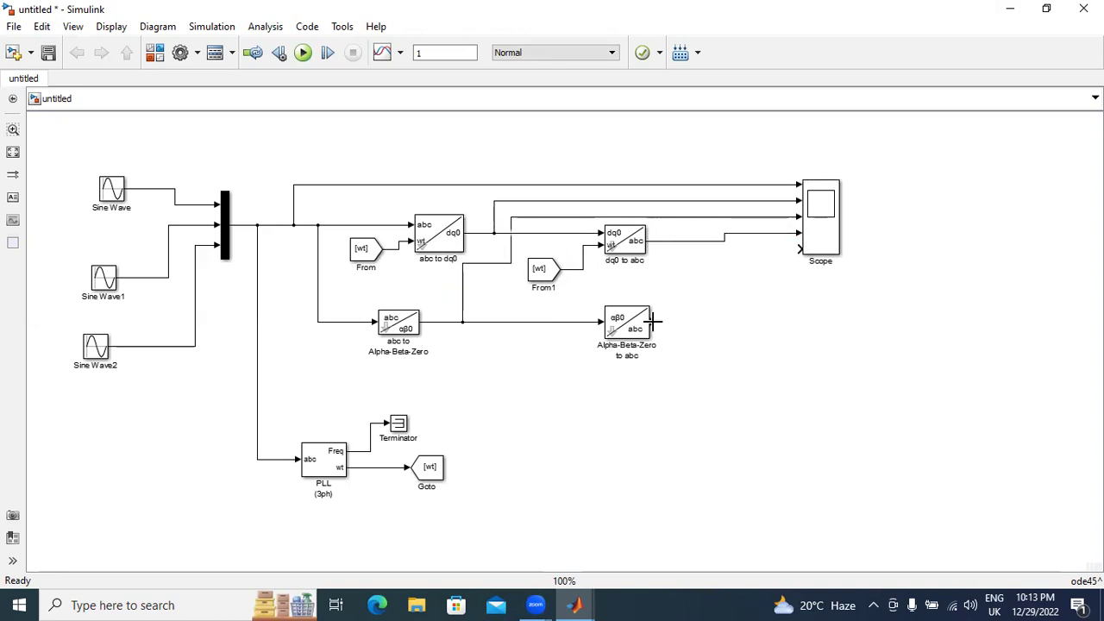
mouse_move(652, 320)
left_mouse_down()
mouse_move(749, 256)
mouse_move(797, 250)
left_mouse_up()
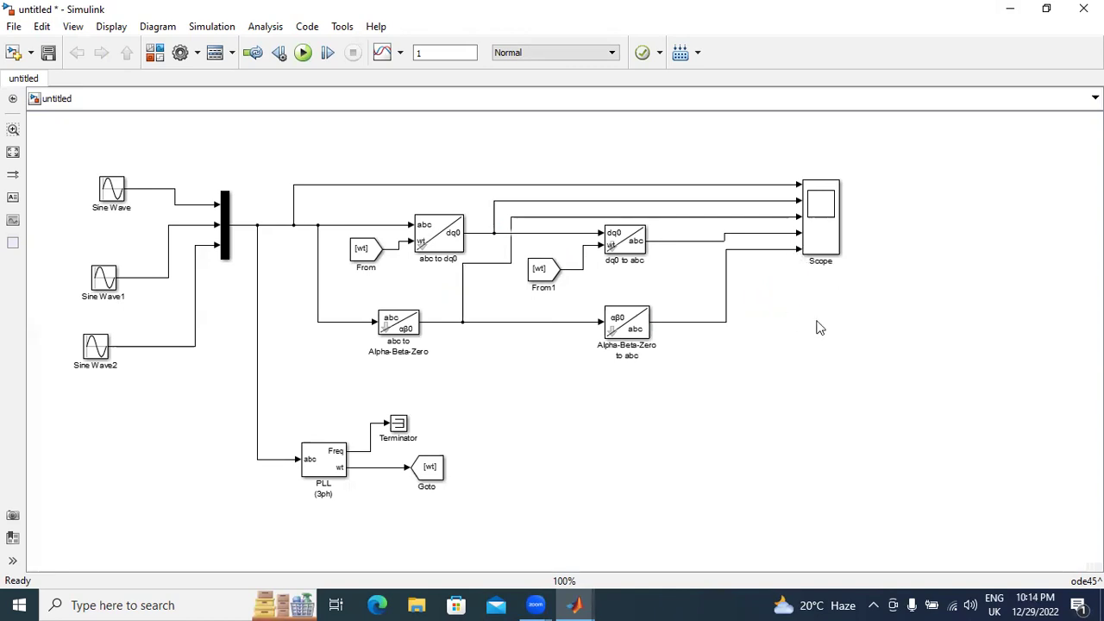
left_click(303, 53)
double_click(826, 214)
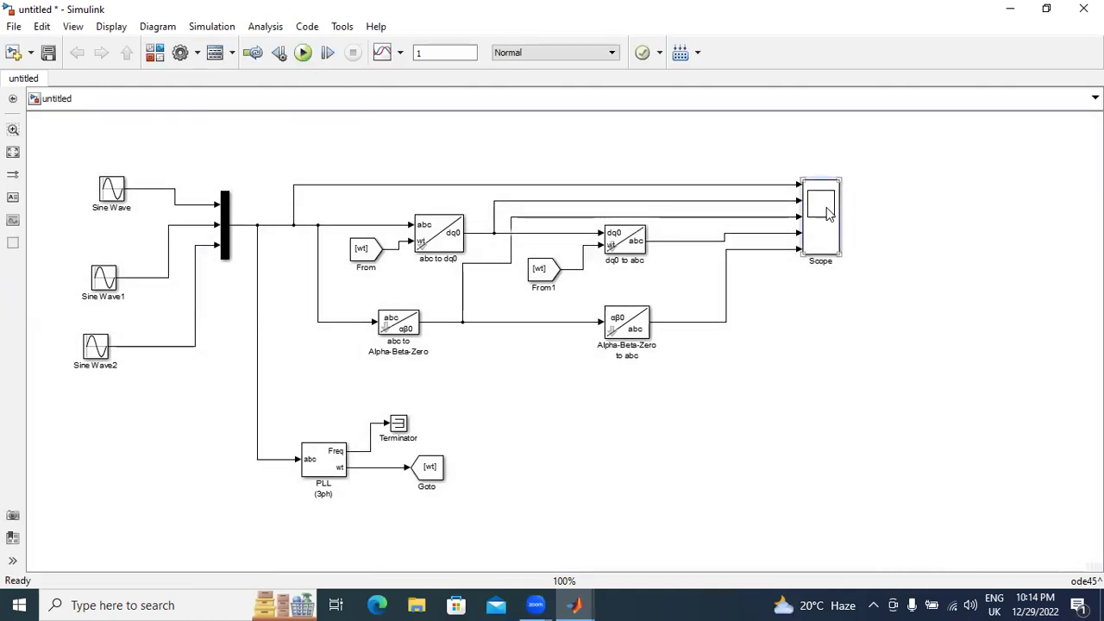
left_click(357, 261)
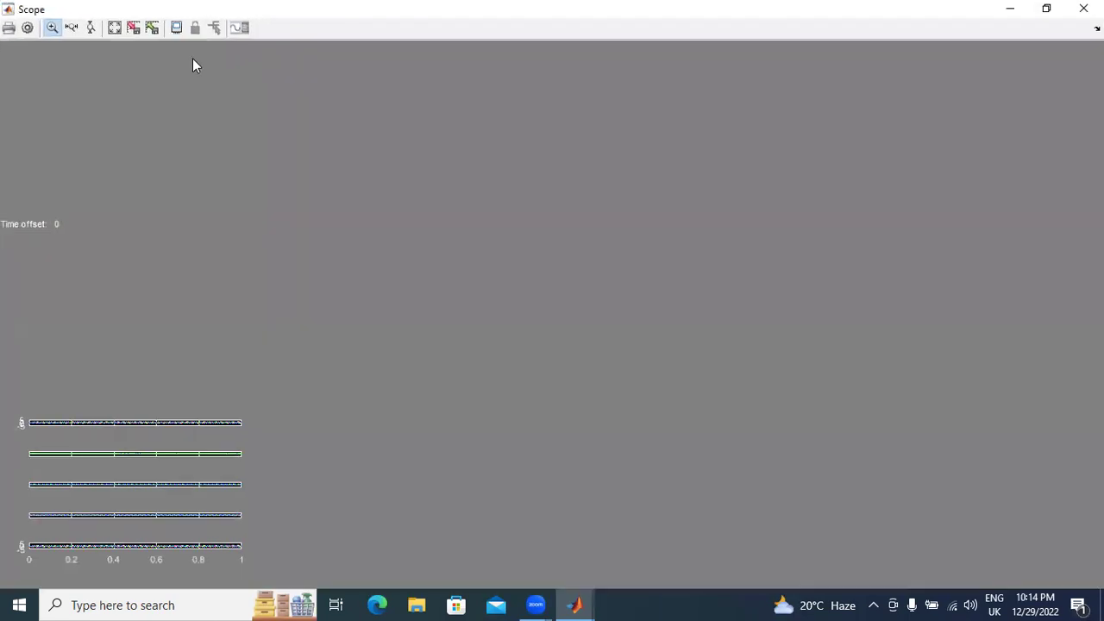
left_click(72, 28)
left_click_drag(105, 100, 168, 111)
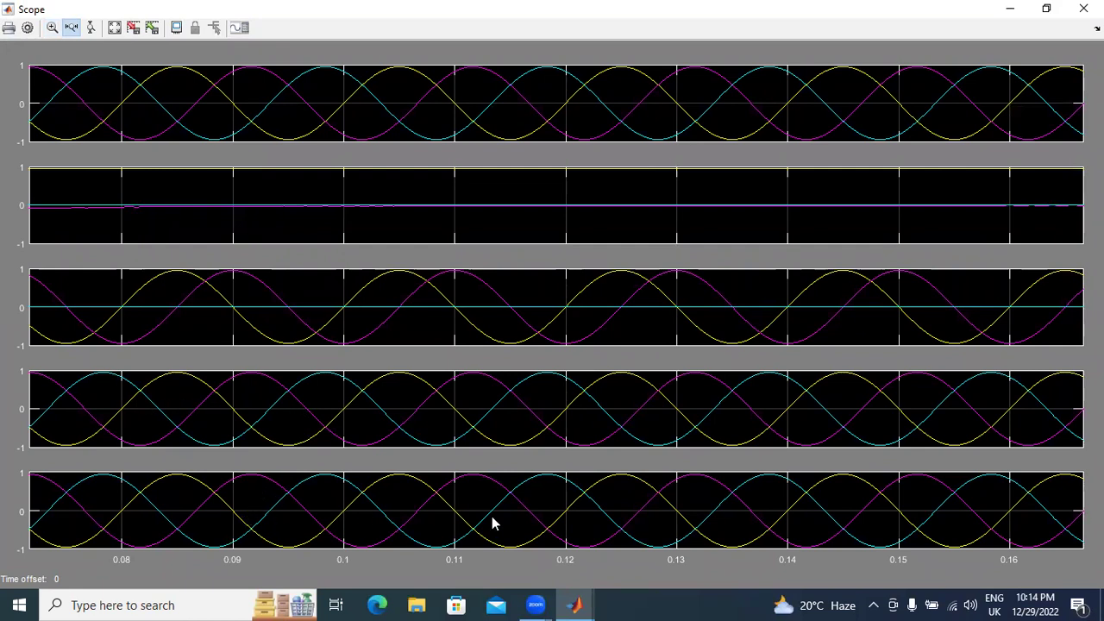
left_click(1083, 9)
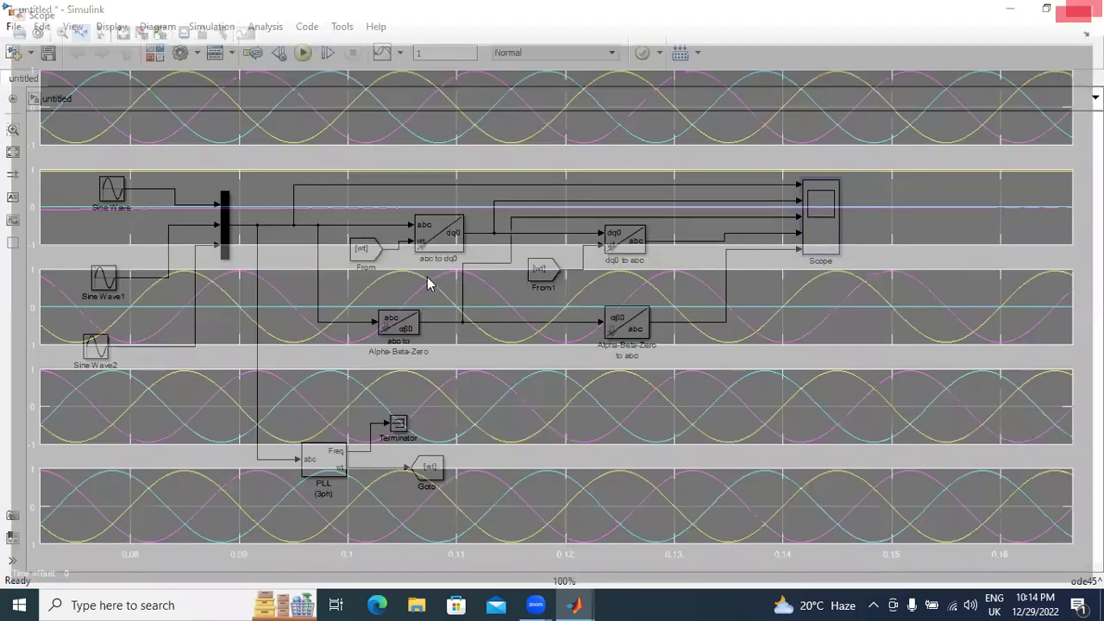